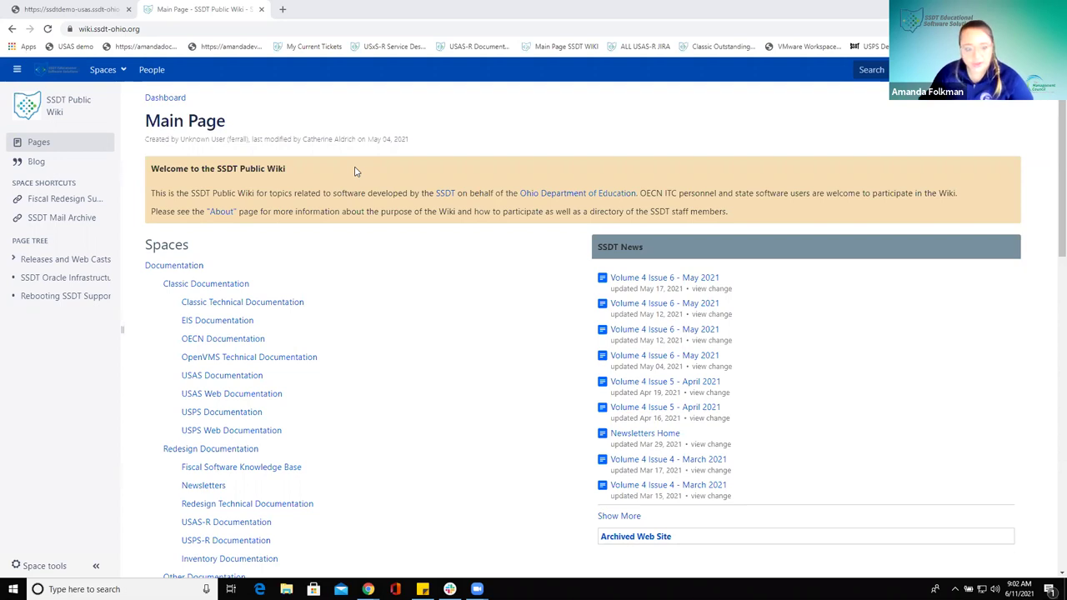
- Open the Purchase Orders page under Transaction in the USAS-R Documentation wiki and look over its topics
key("ctrl+plus")
key("ctrl+plus")
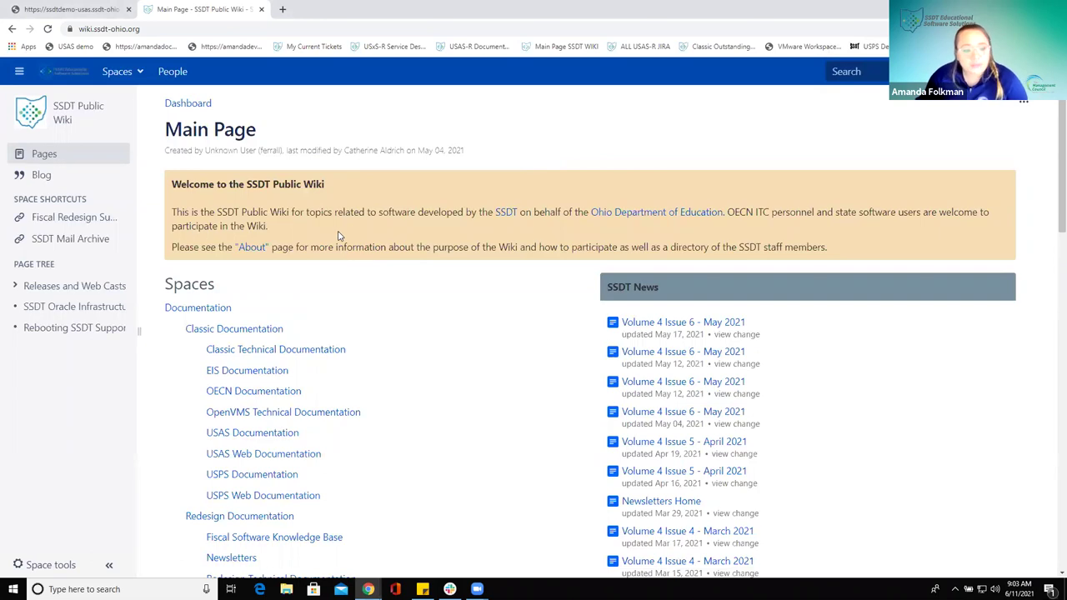
scroll(337, 236, "down", 3)
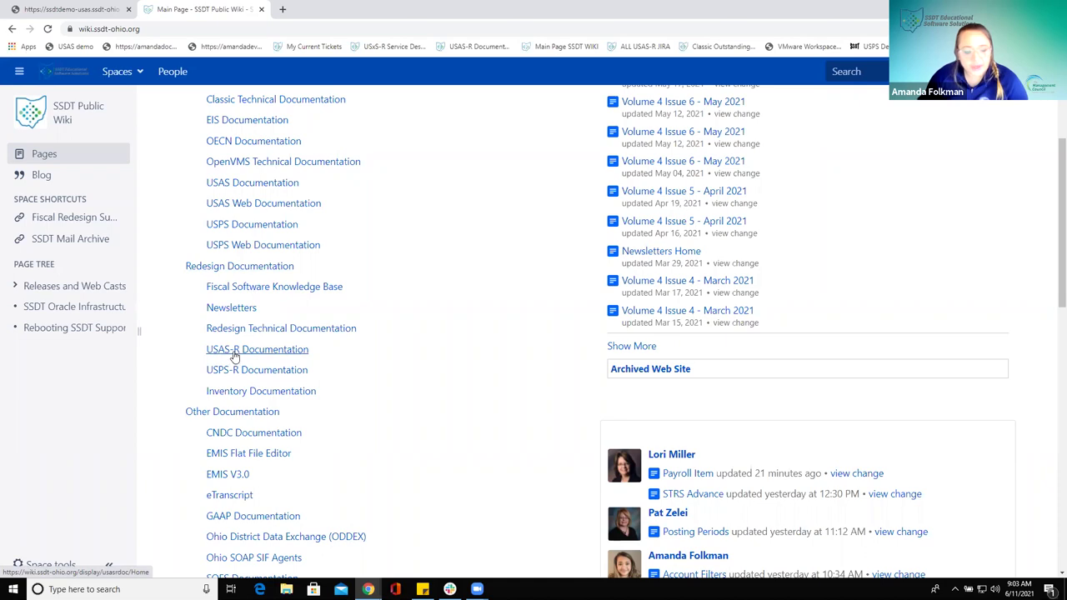
left_click(238, 353)
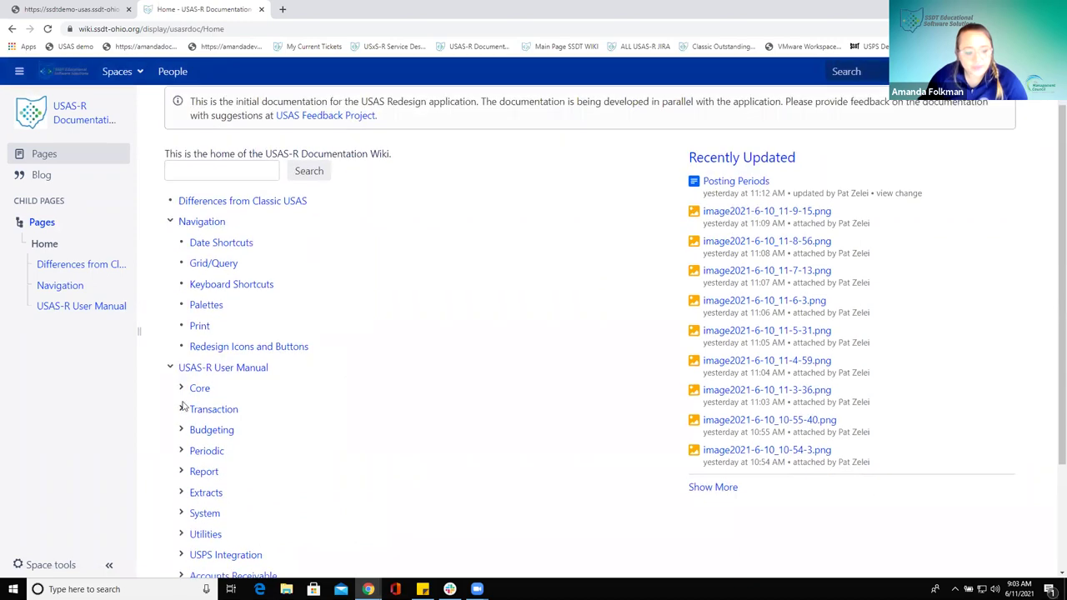
left_click(181, 409)
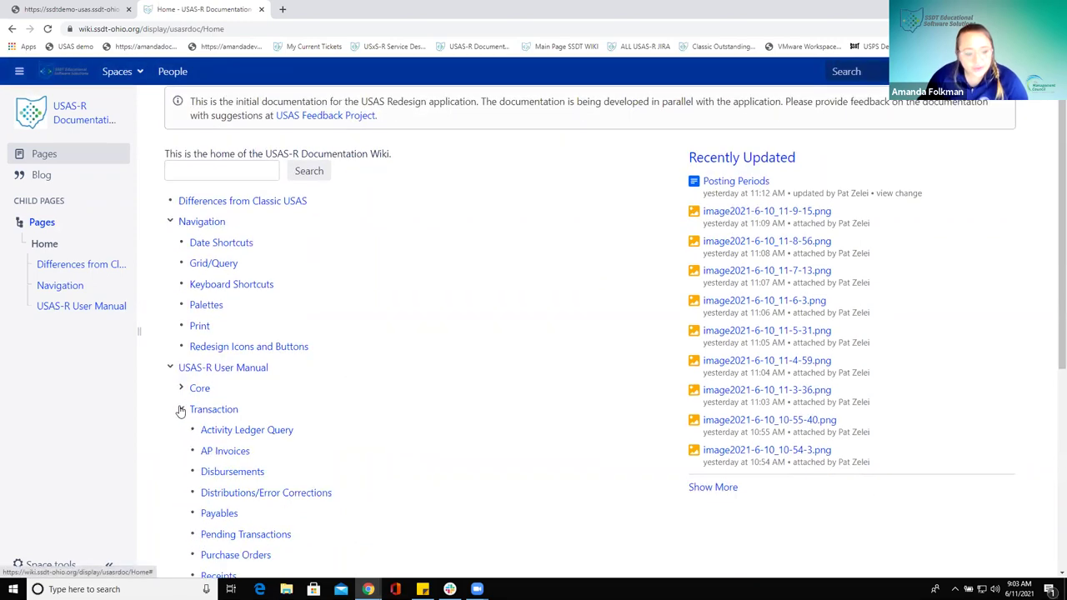
scroll(317, 417, "down", 1)
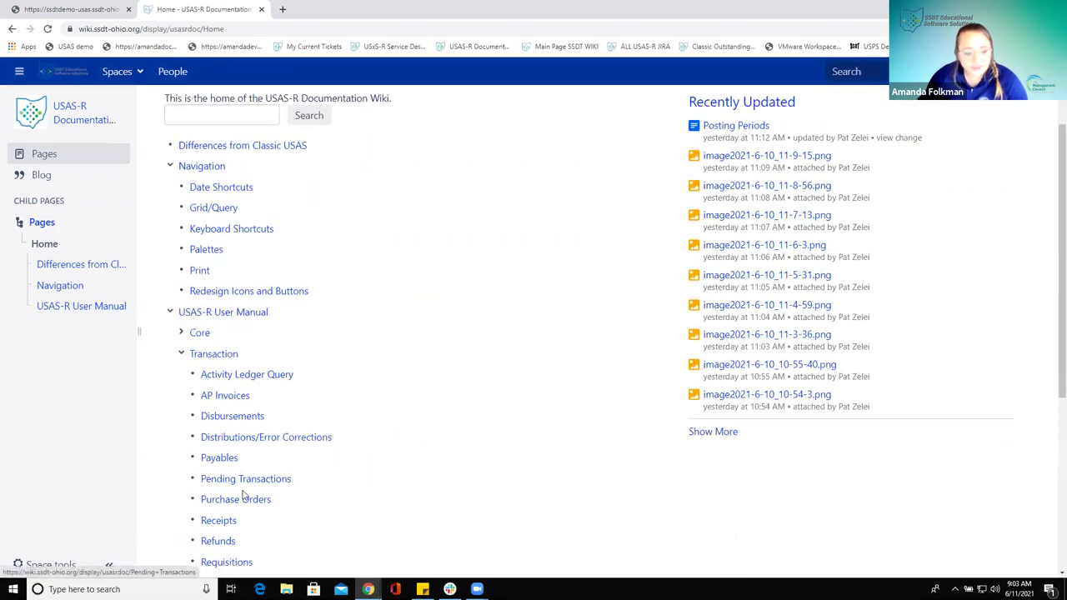
left_click(241, 501)
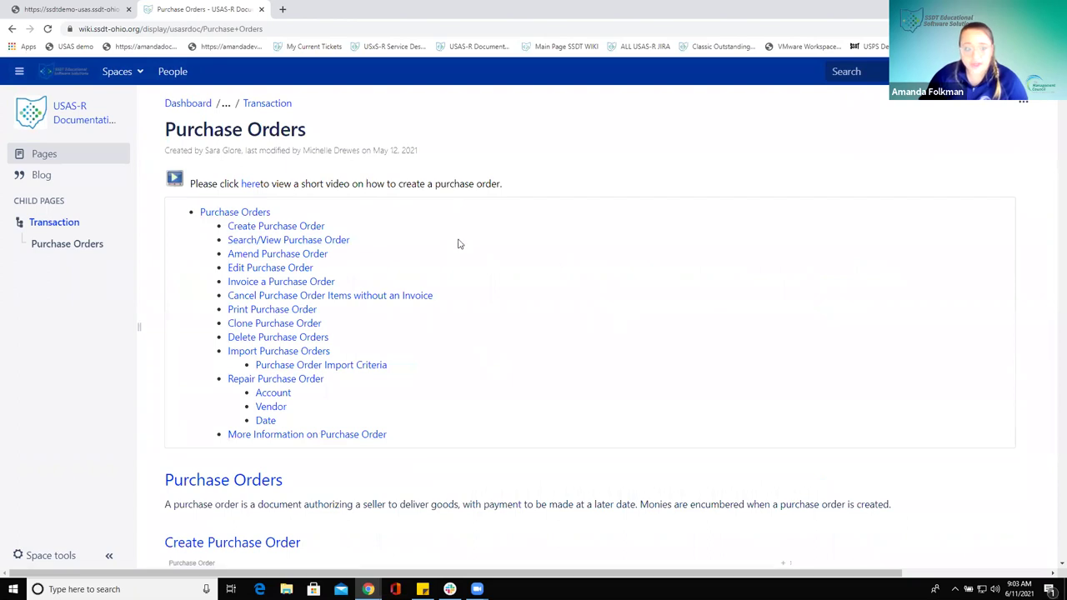
scroll(456, 367, "down", 1)
scroll(457, 374, "down", 2)
scroll(458, 376, "up", 3)
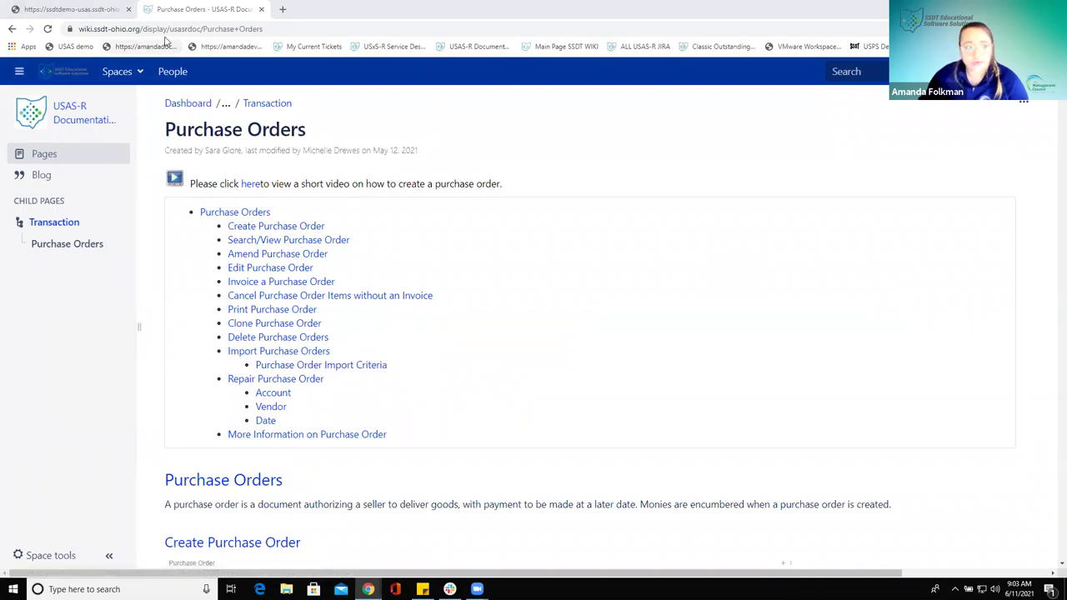
- Switch to the USAS application, enlarge its display to 125%, and open the Purchase Orders transaction grid
left_click(75, 9)
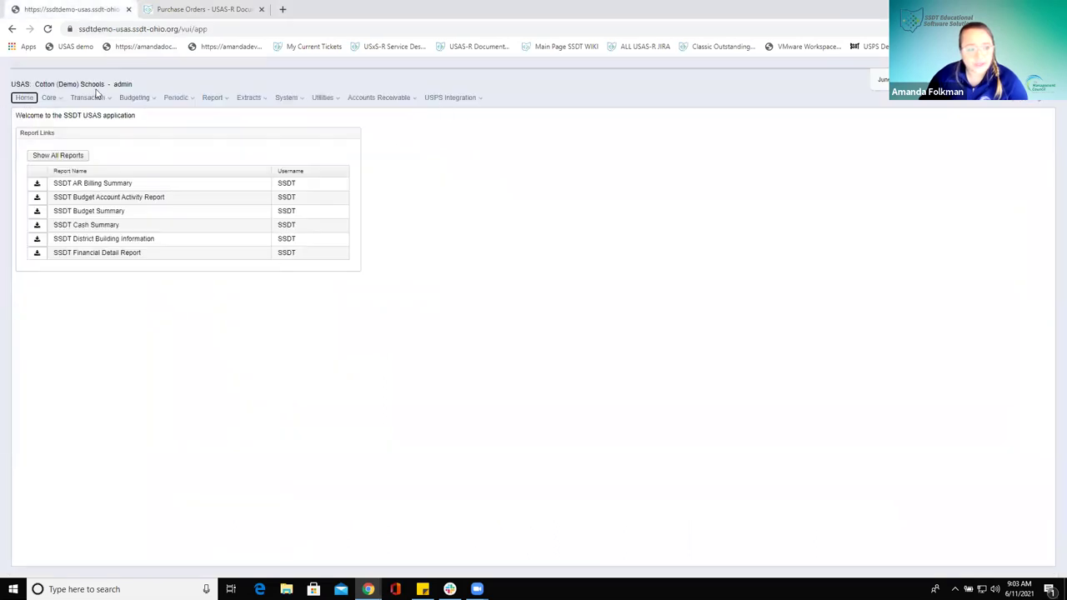
key("ctrl+plus")
key("ctrl+plus")
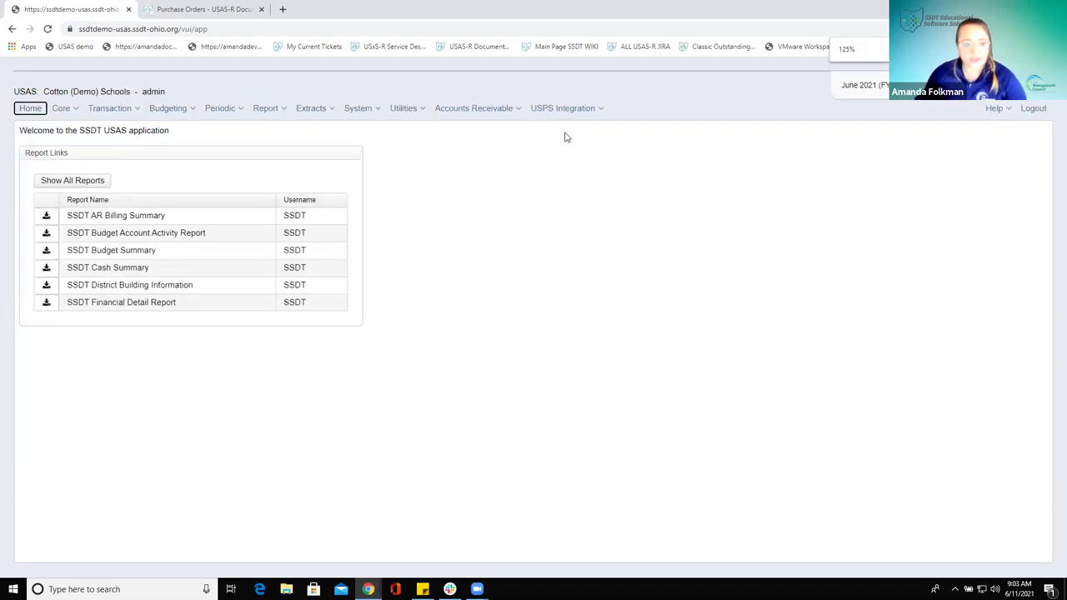
left_click(121, 113)
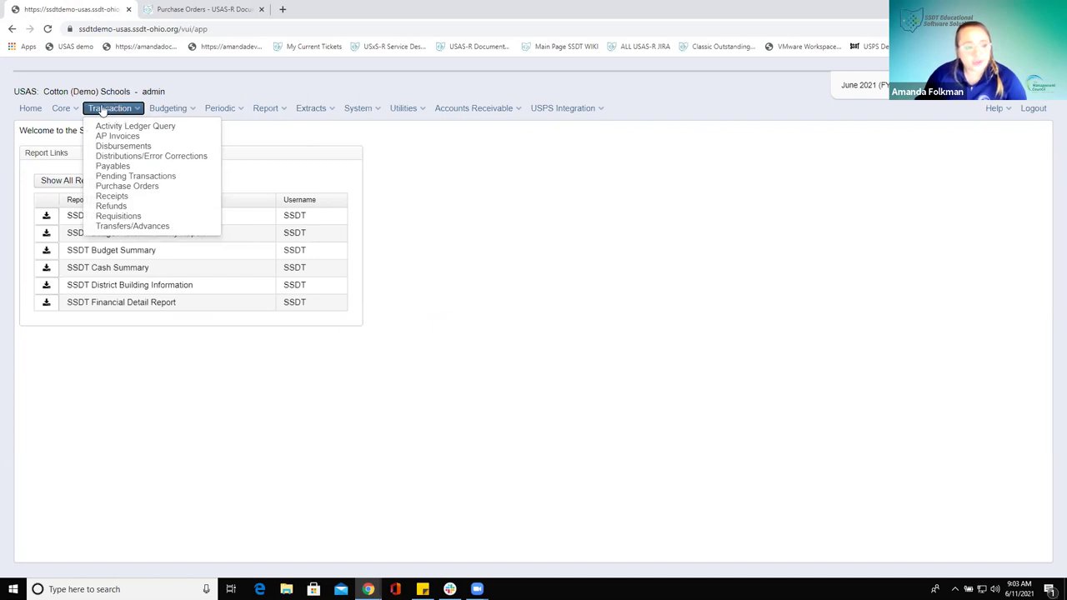
left_click(125, 187)
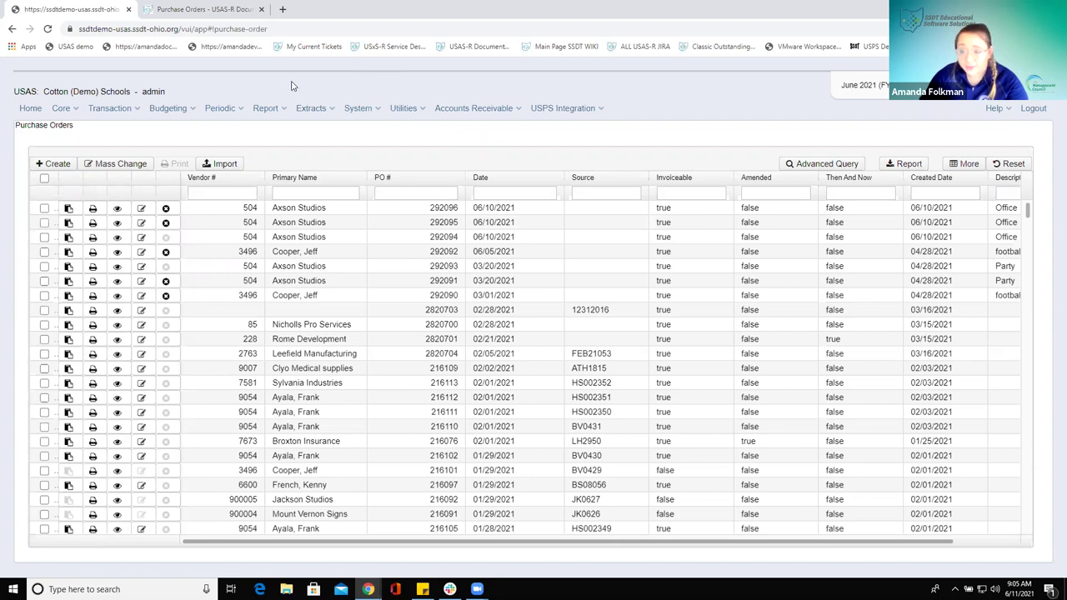
- View the details of the third listed Axson Studios purchase order, and close it
left_click(116, 239)
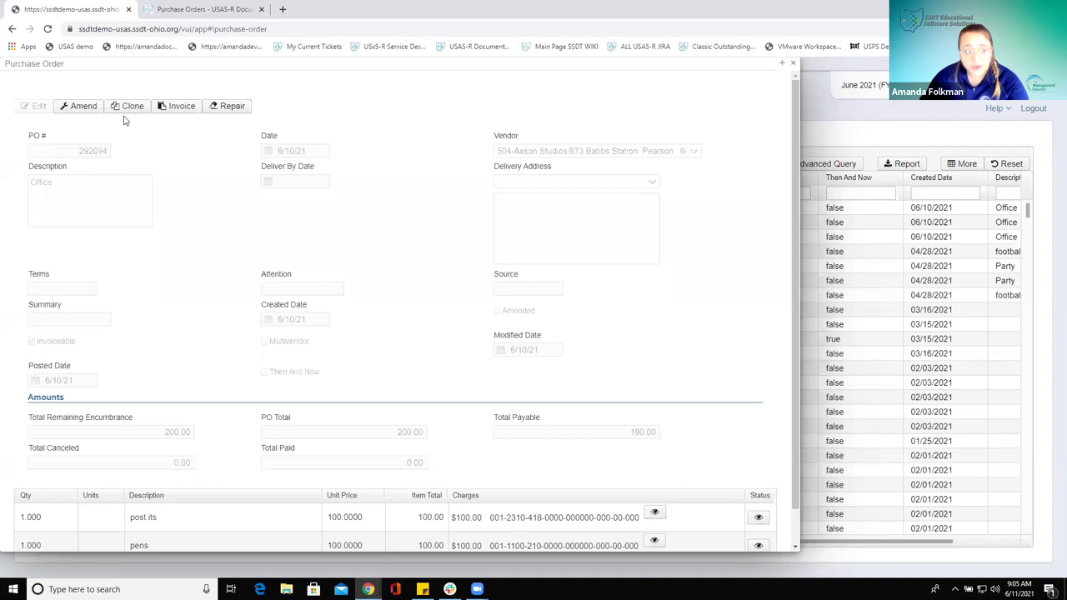
left_click(797, 65)
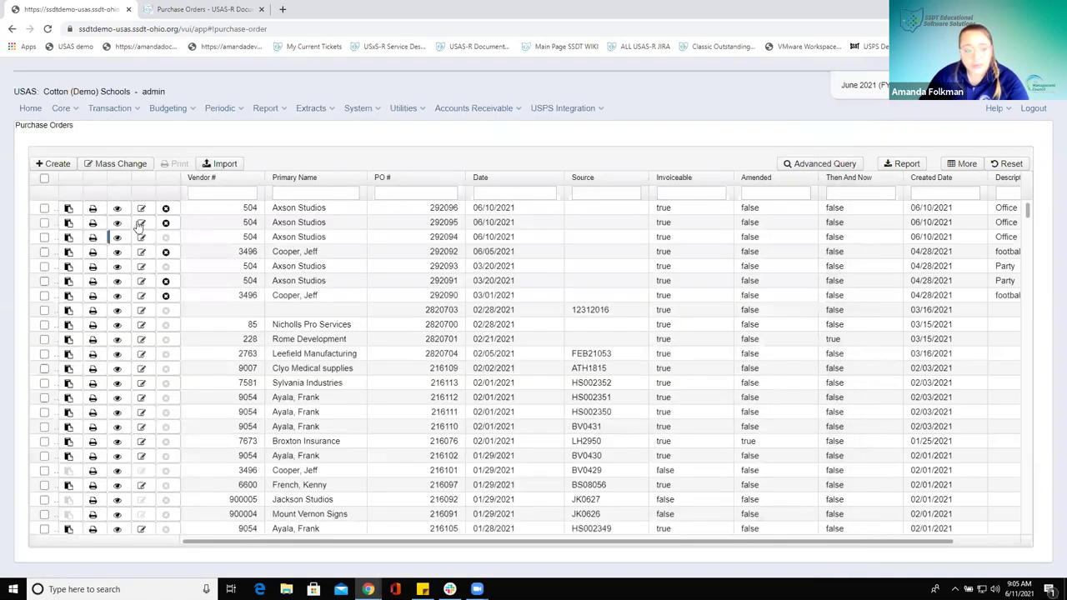
- Open the second listed Axson Studios purchase order with the Edit option and highlight its PO number
double_click(441, 297)
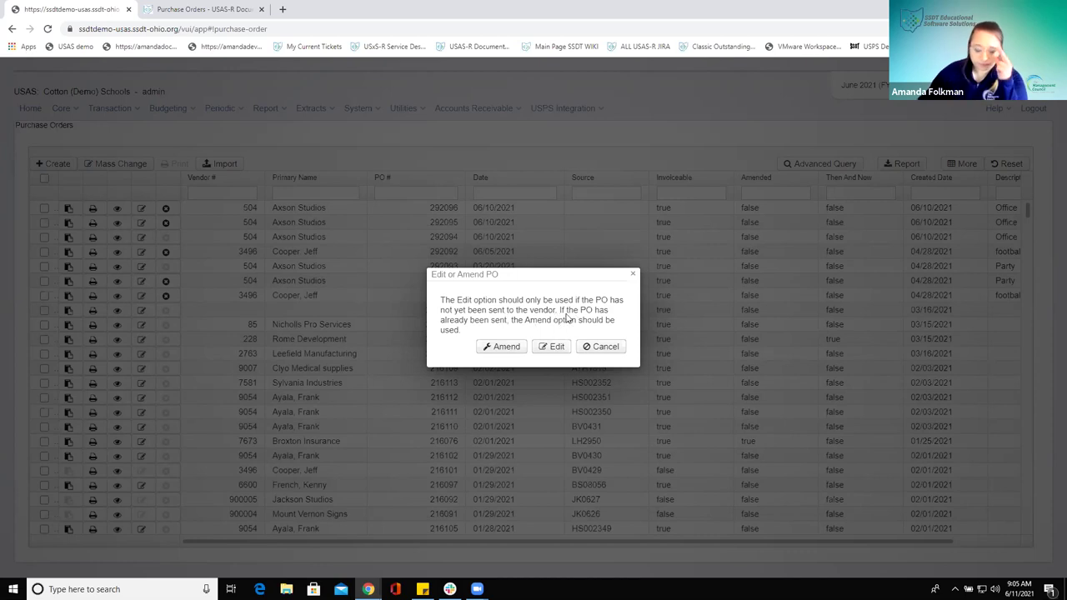
left_click(556, 348)
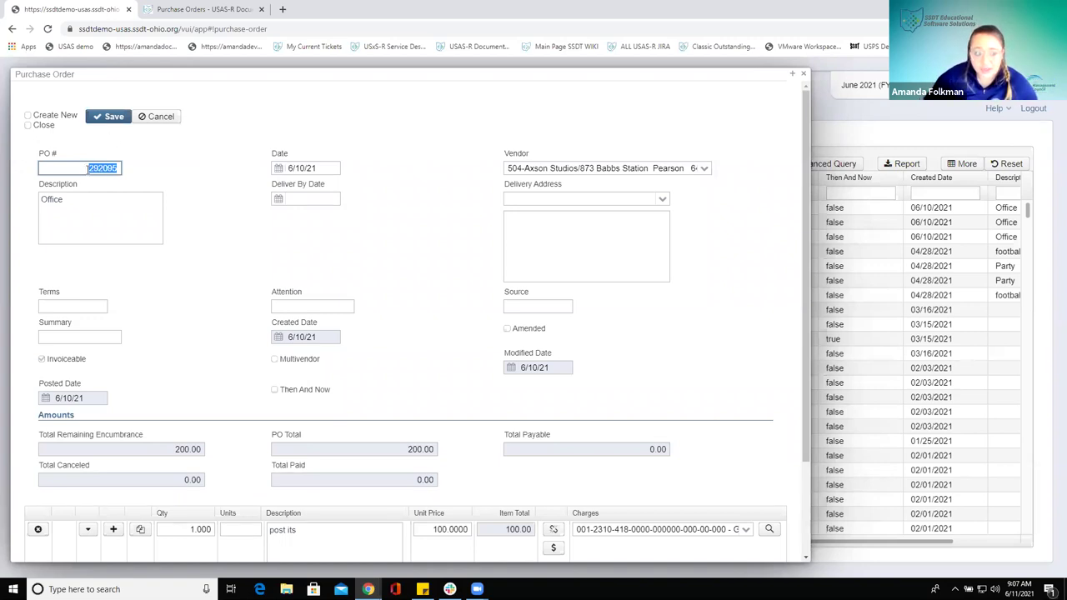
left_click(112, 168)
left_click_drag(83, 168, 118, 168)
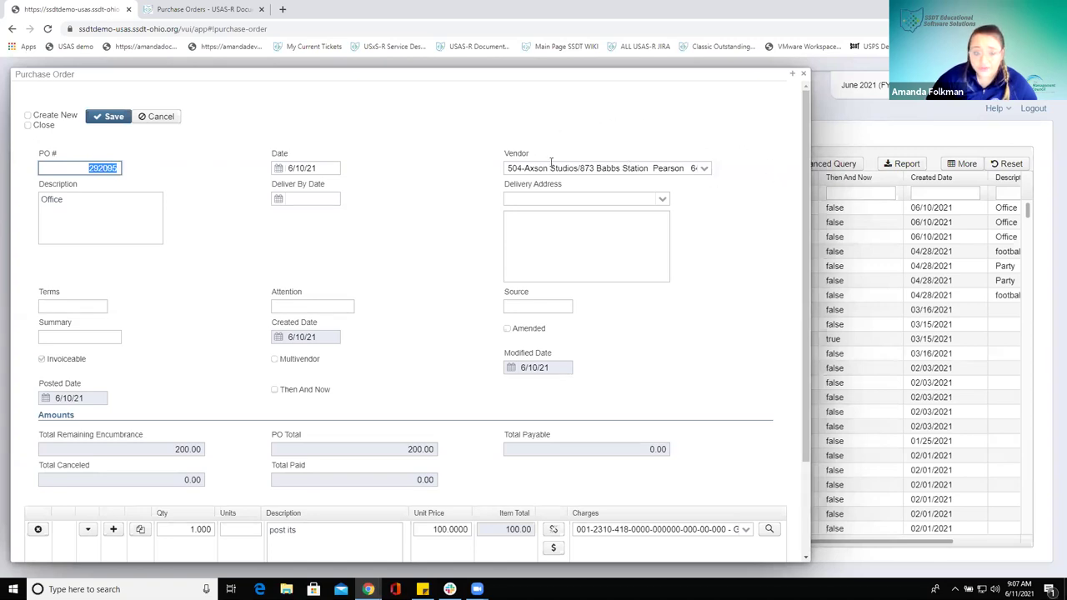
- Review the quantity, unit price and charge account of the post its item, and save the purchase order
scroll(375, 288, "down", 3)
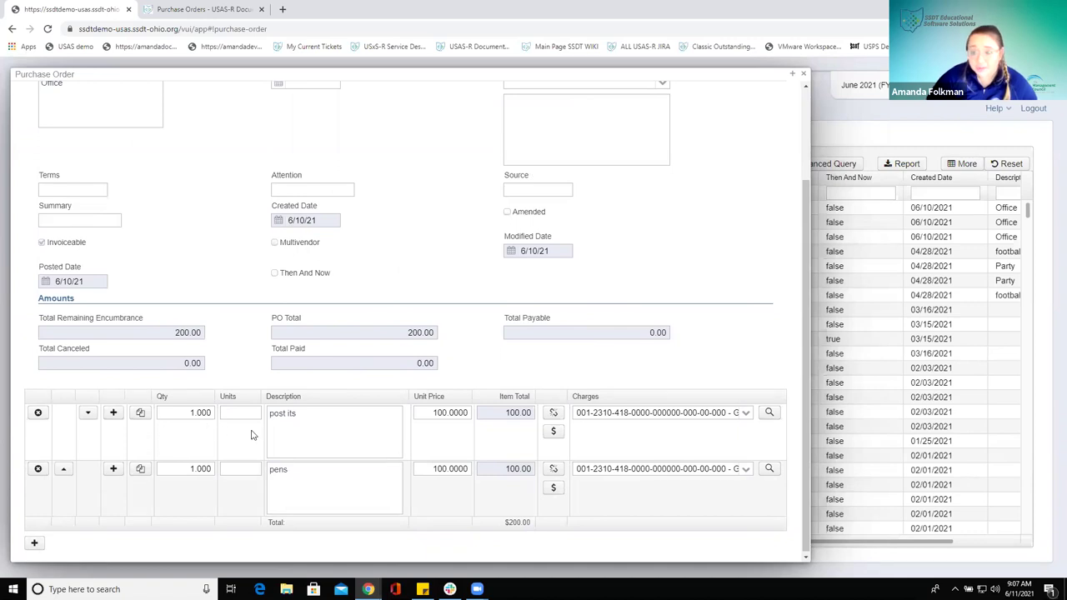
left_click(192, 414)
double_click(192, 414)
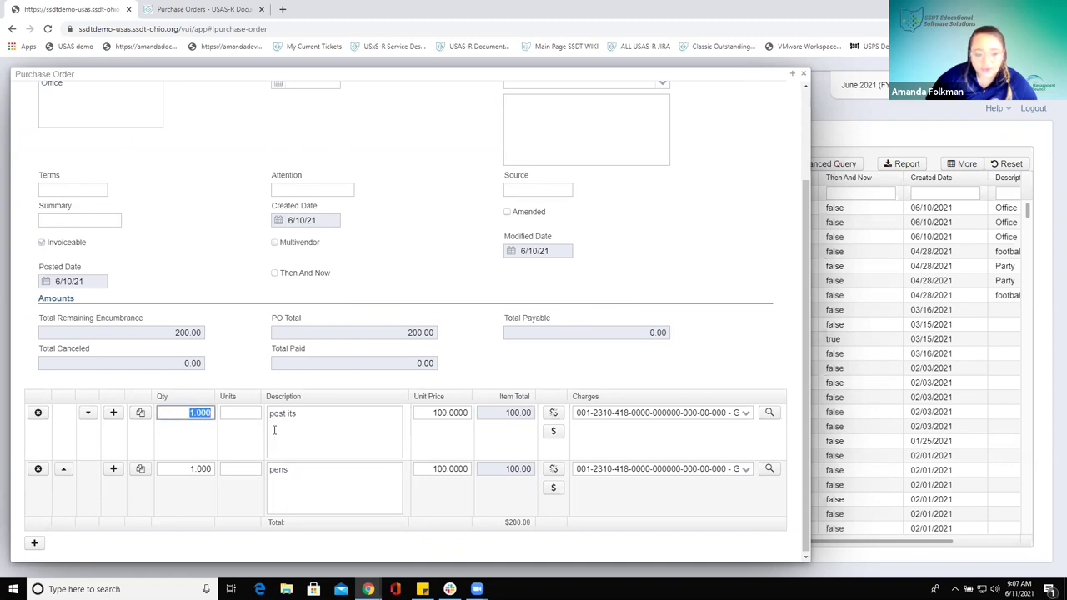
double_click(429, 412)
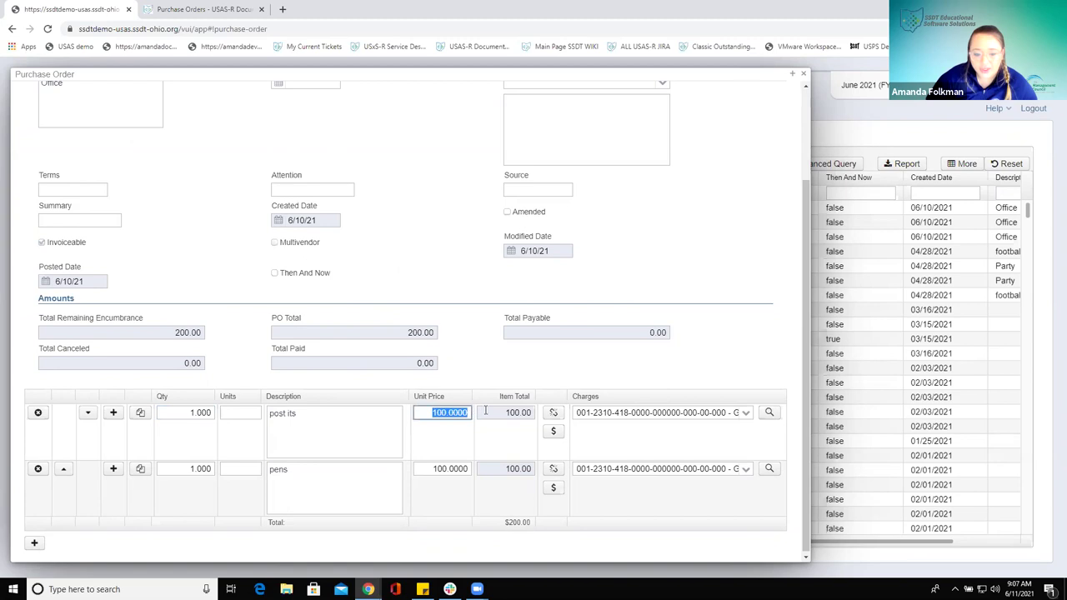
left_click(622, 412)
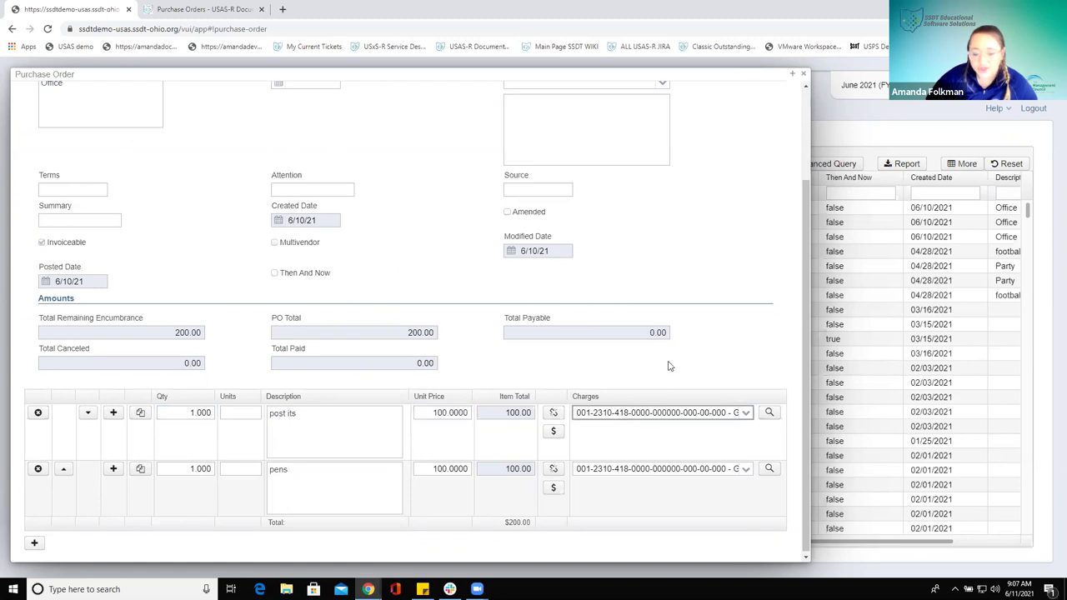
scroll(651, 372, "up", 3)
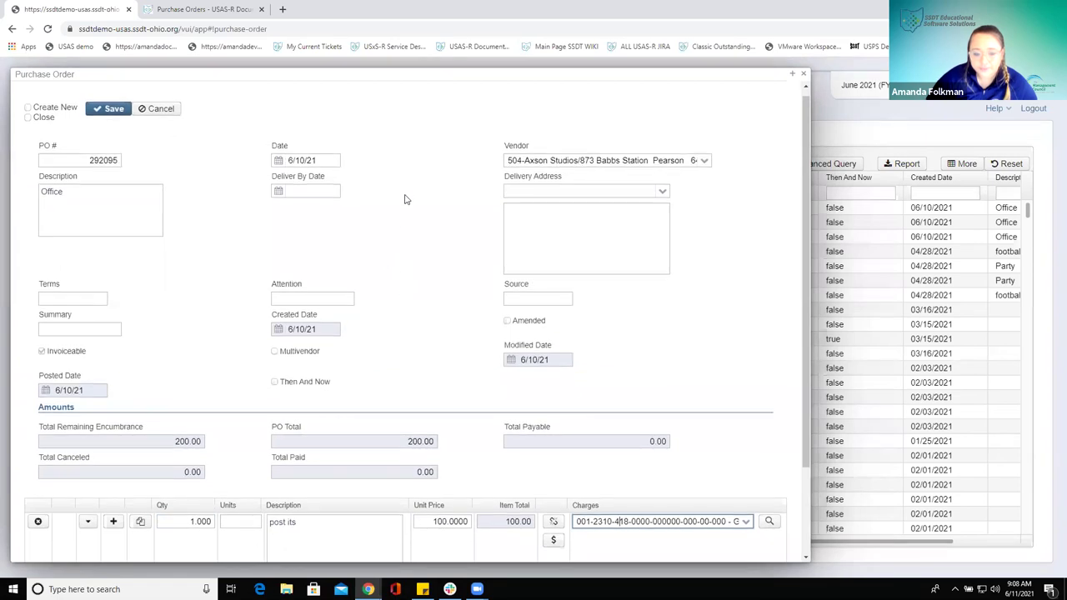
scroll(404, 203, "down", 1)
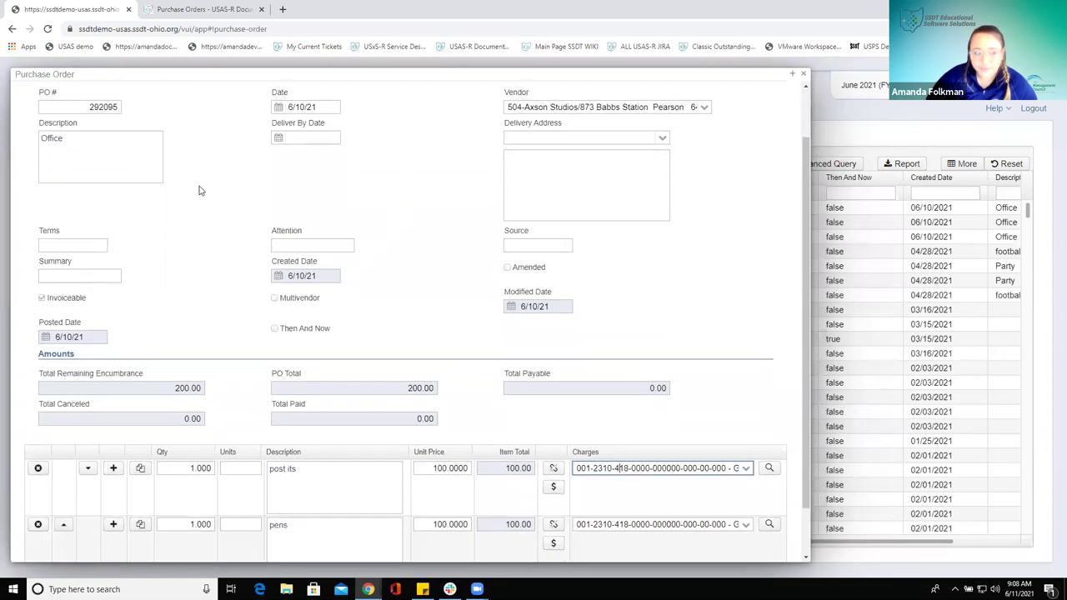
scroll(200, 189, "up", 1)
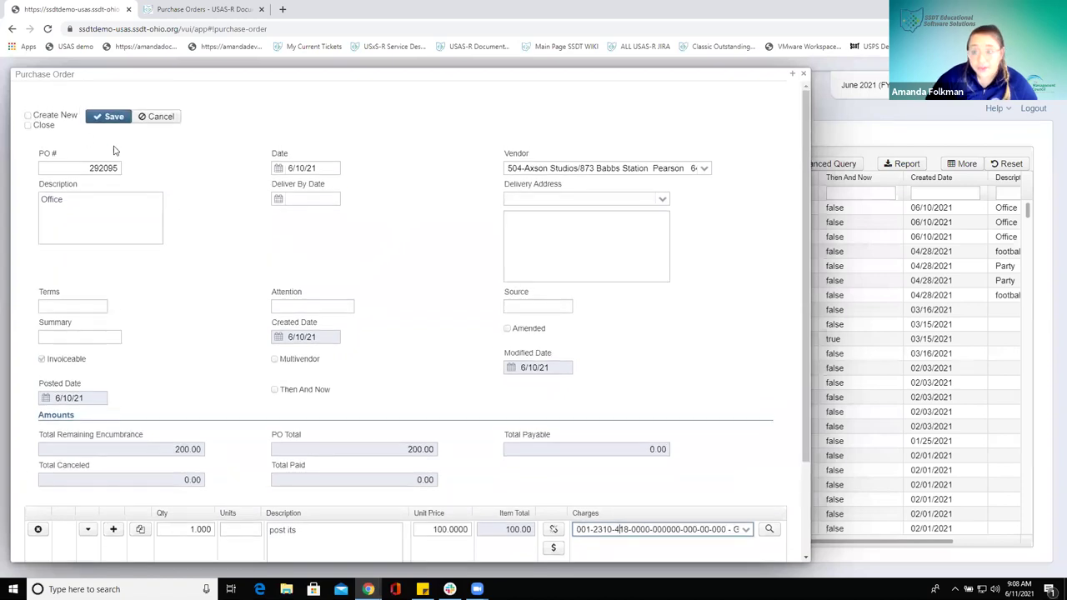
left_click(100, 119)
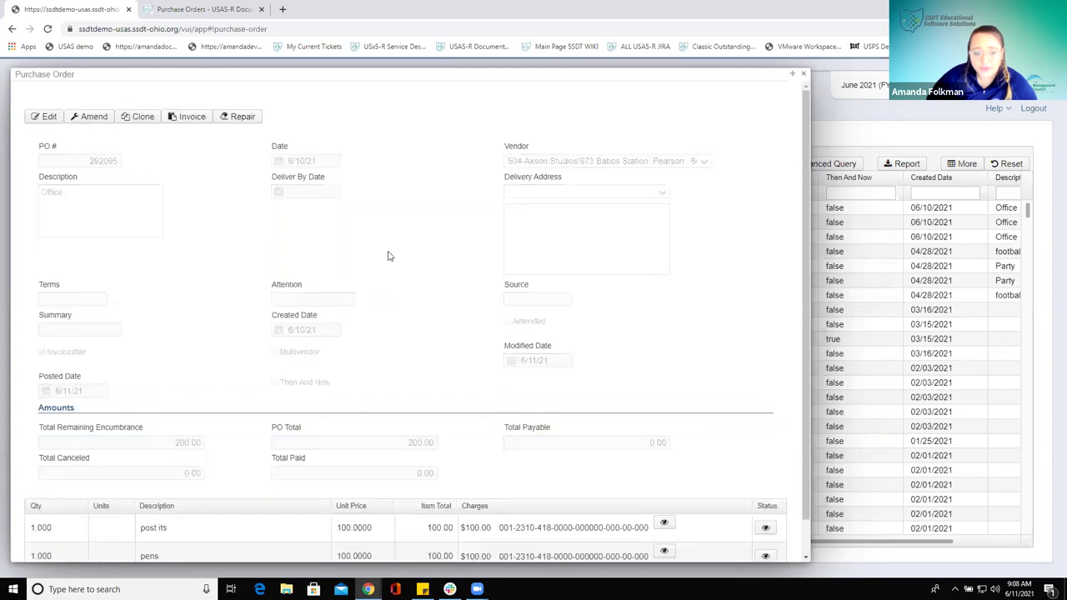
scroll(388, 256, "down", 1)
scroll(302, 266, "up", 1)
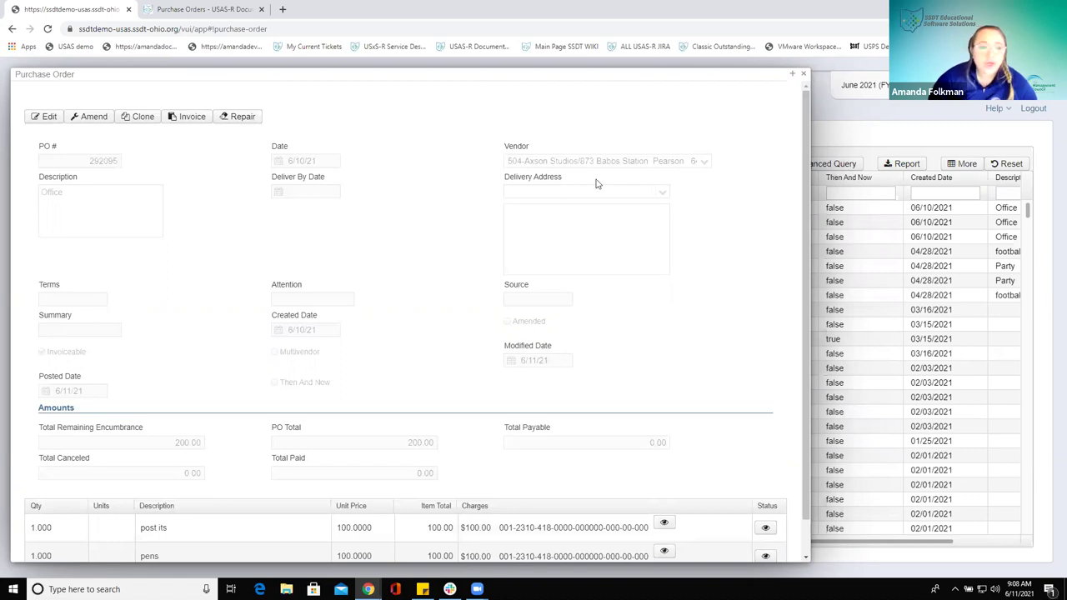
- Edit the saved purchase order again and try deleting its pens item
left_click(41, 118)
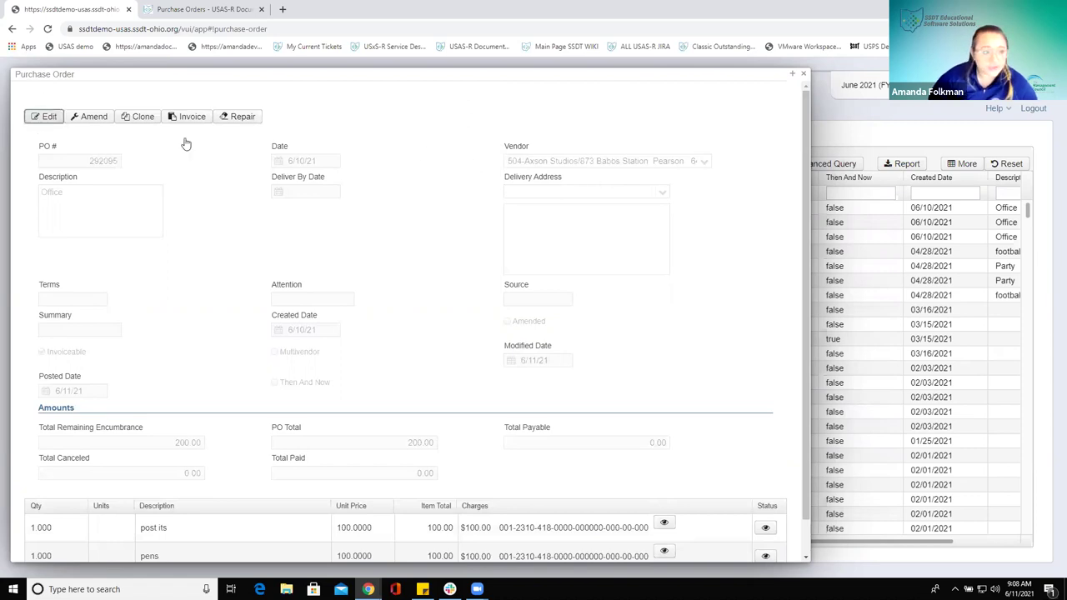
scroll(462, 218, "down", 2)
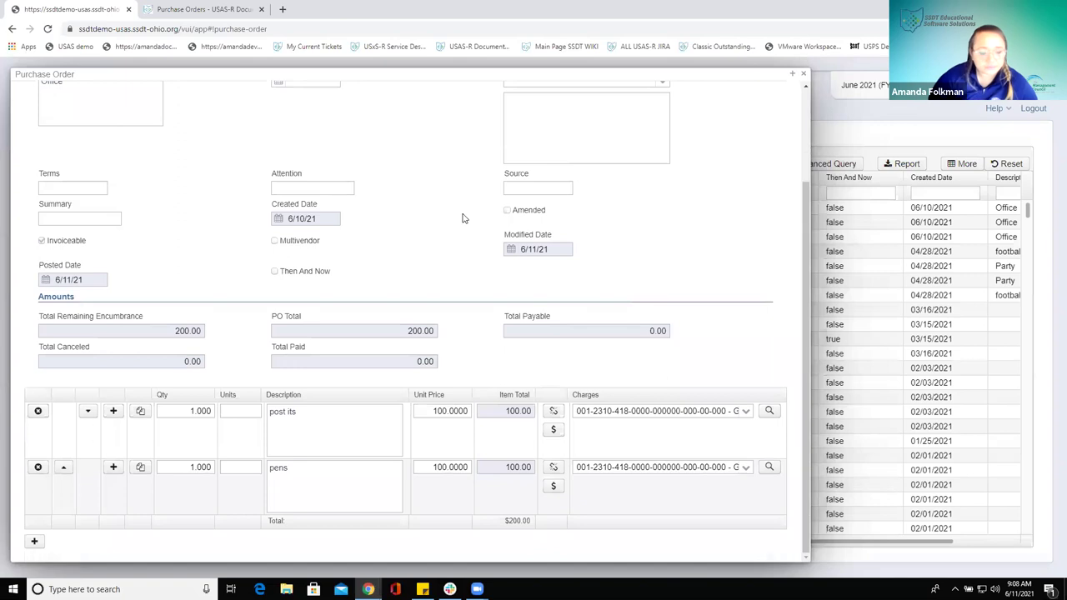
left_click(37, 468)
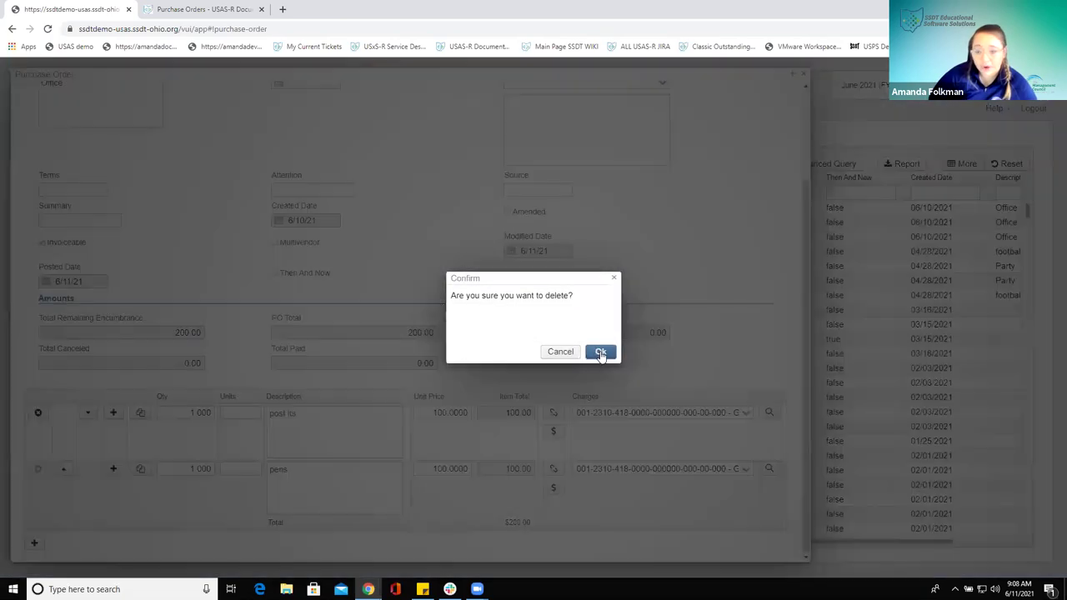
left_click(600, 351)
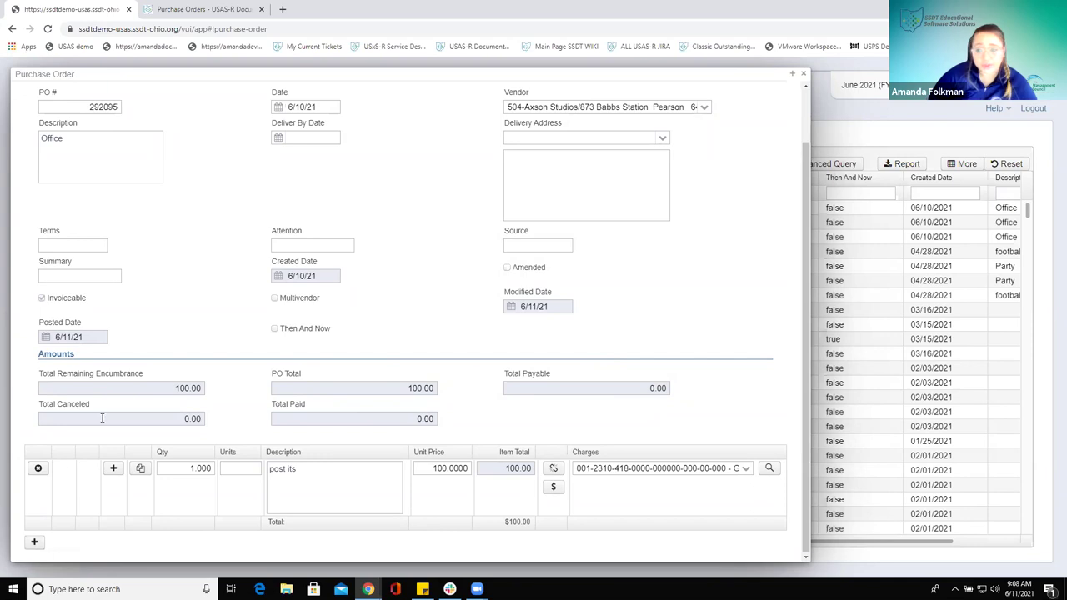
- Try deleting the remaining post its item, review the emptied purchase order, and cancel the edit
left_click(33, 470)
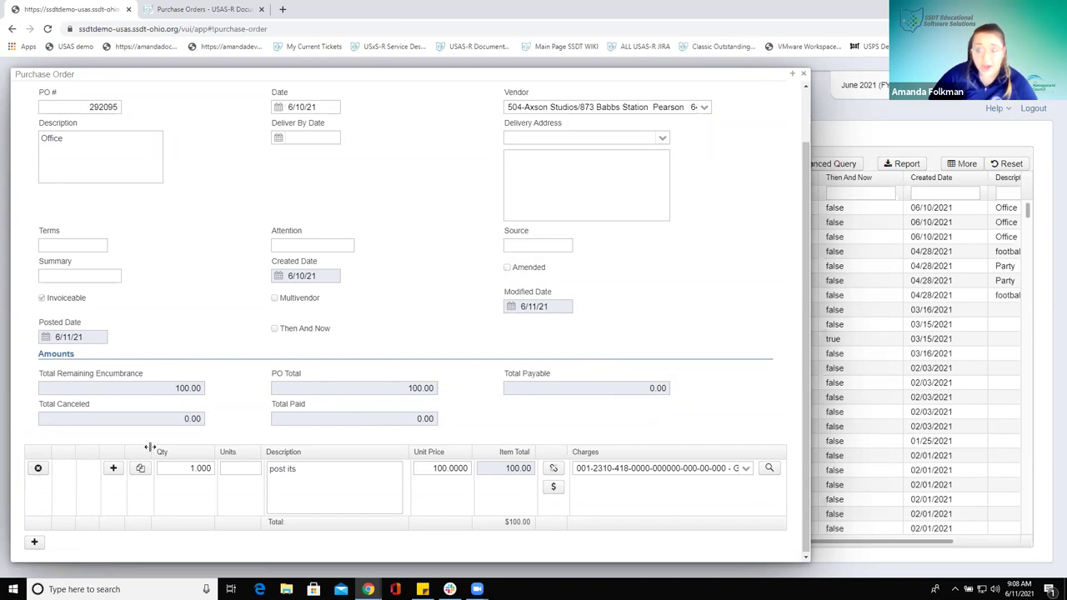
left_click(38, 469)
key("Return")
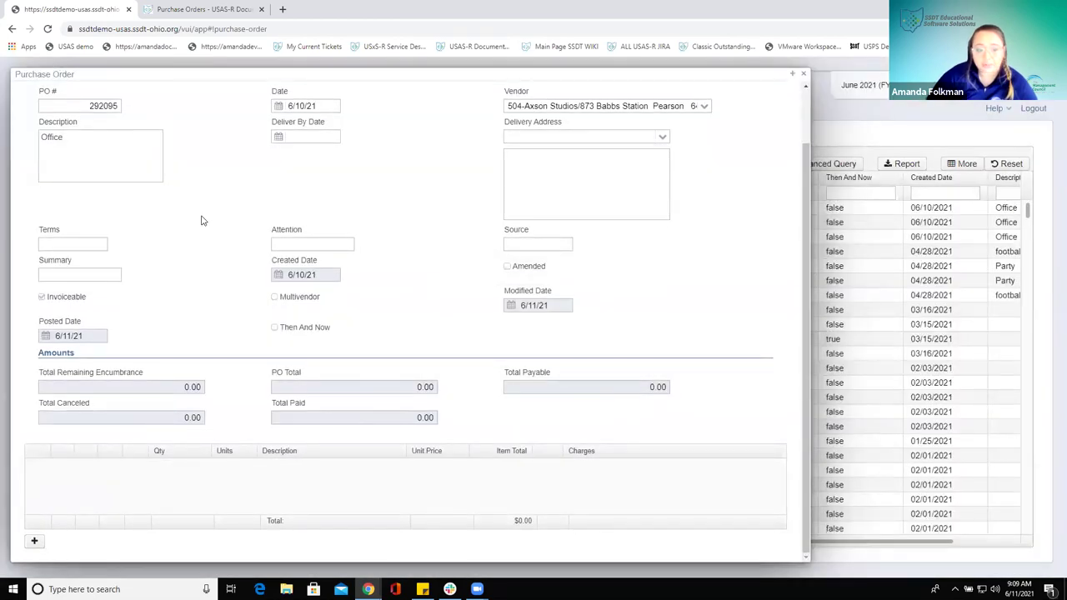
scroll(201, 220, "up", 1)
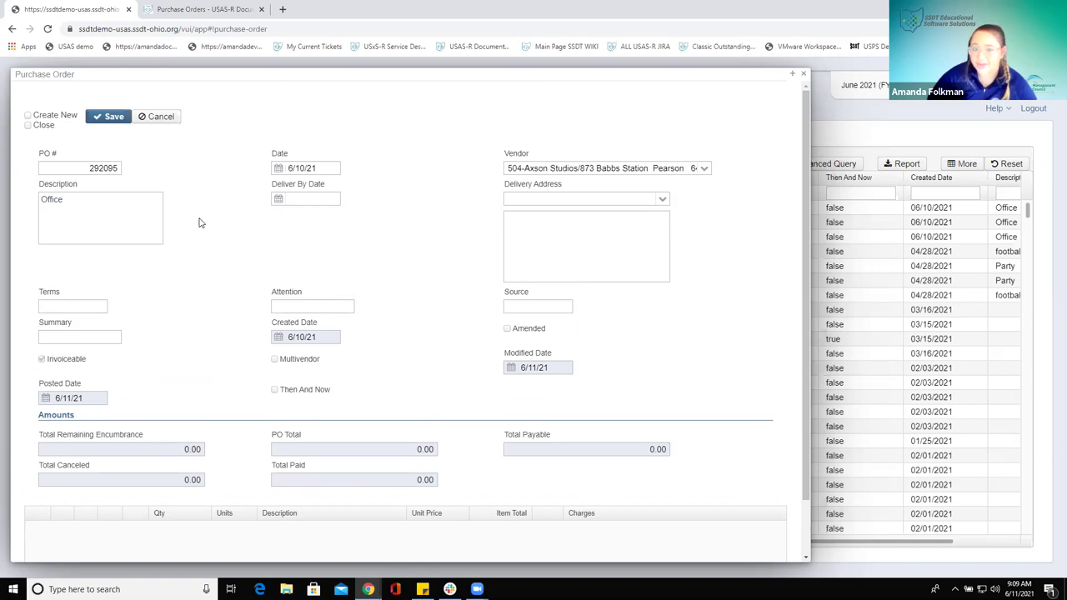
scroll(199, 223, "down", 2)
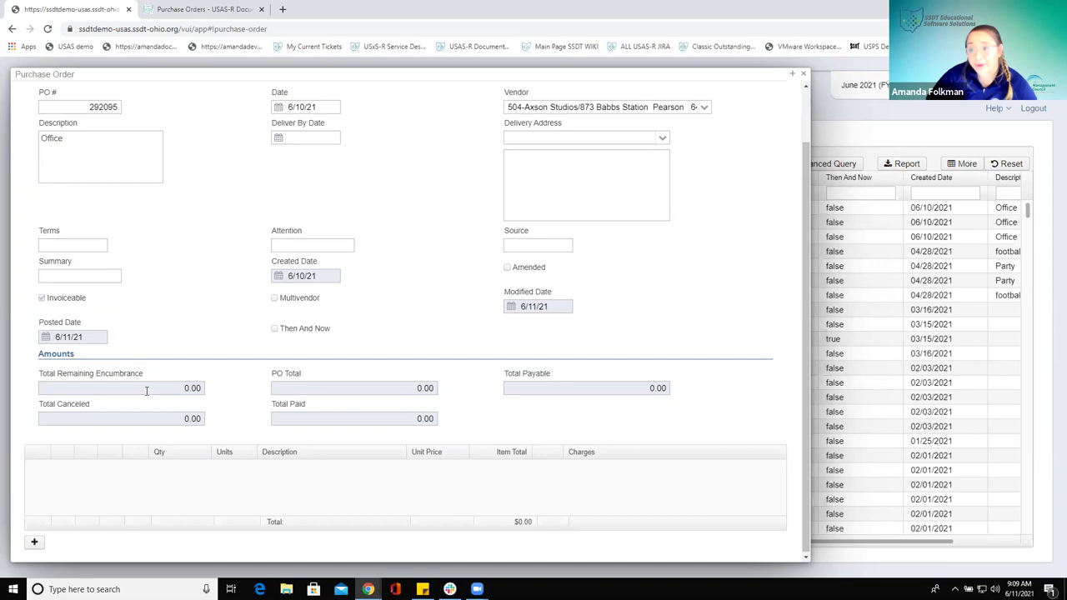
scroll(150, 375, "up", 2)
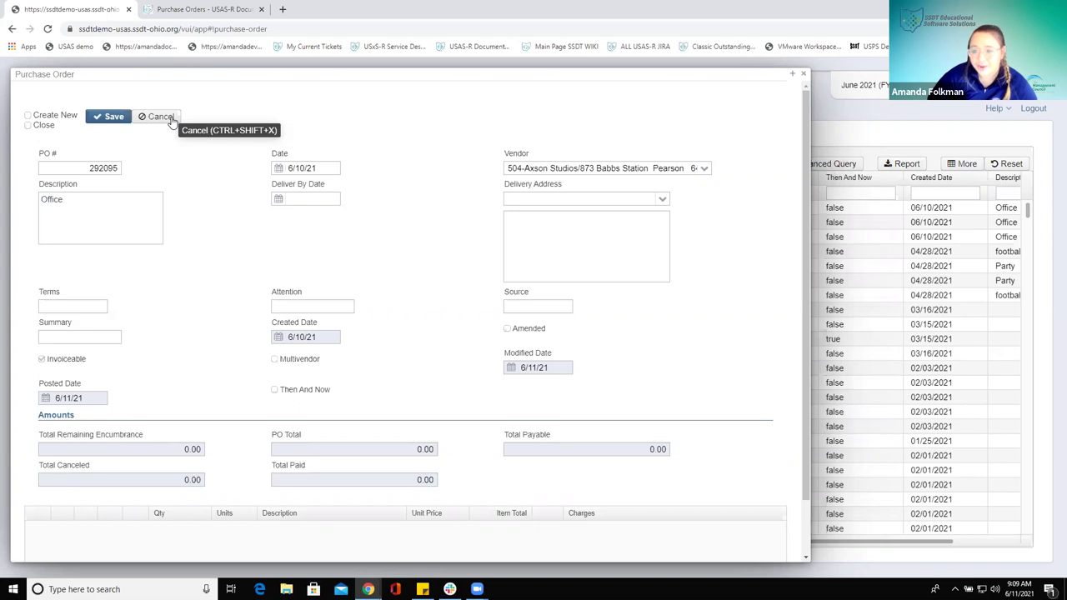
left_click(161, 116)
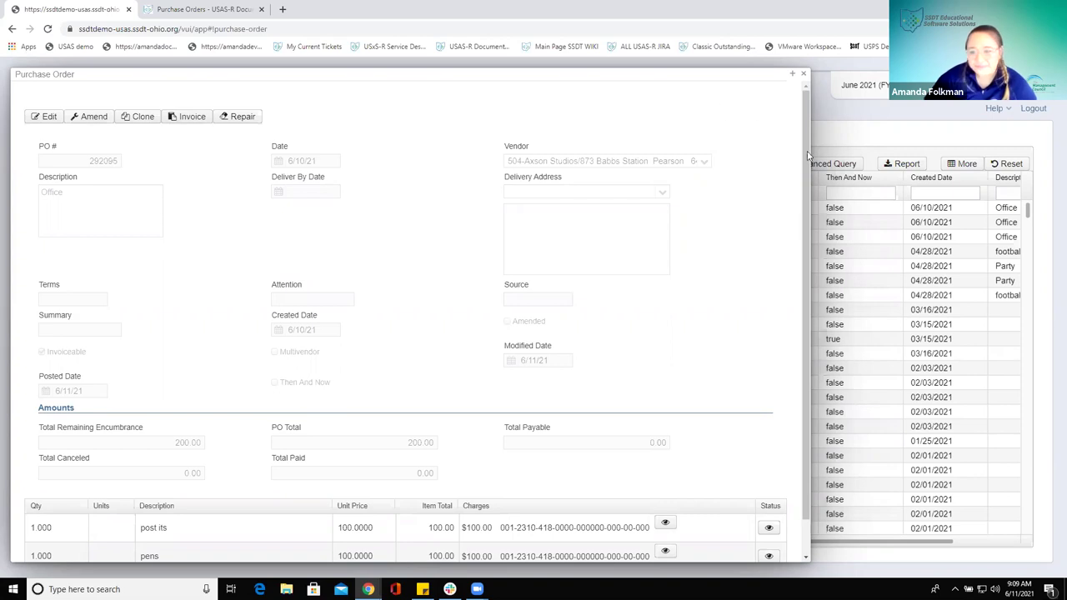
- Close the purchase order, reopen the second listed Axson Studios order with the Amend option, and examine its header fields and line items
left_click(803, 73)
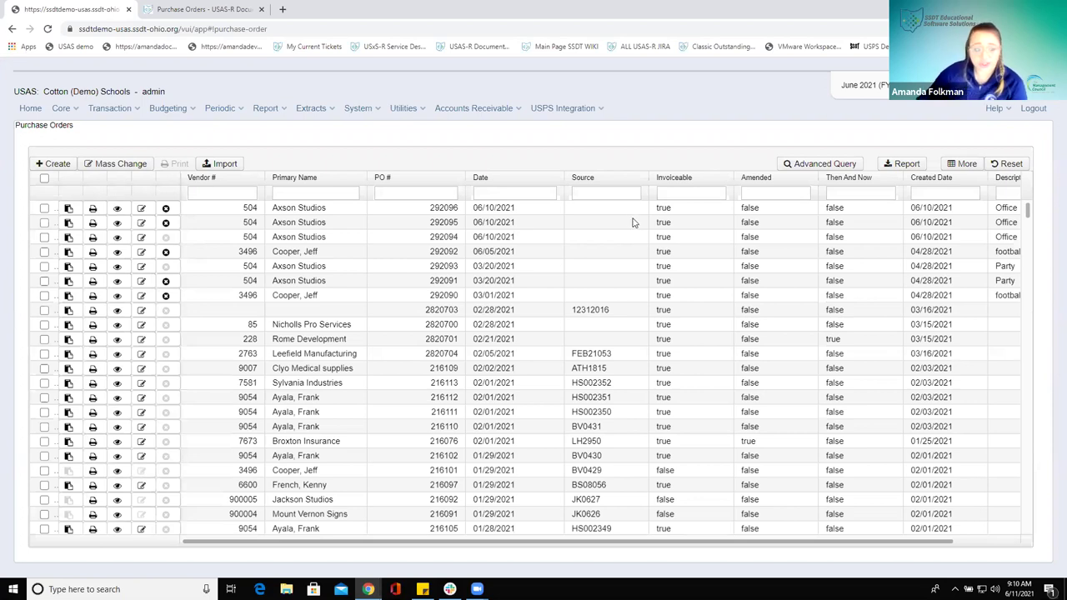
left_click(141, 223)
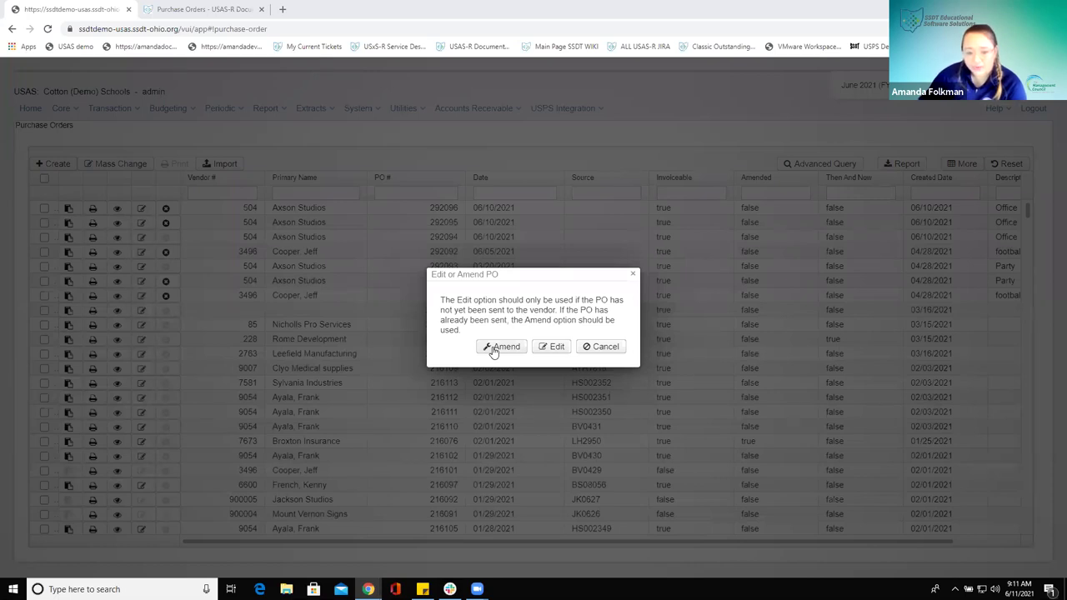
left_click(503, 347)
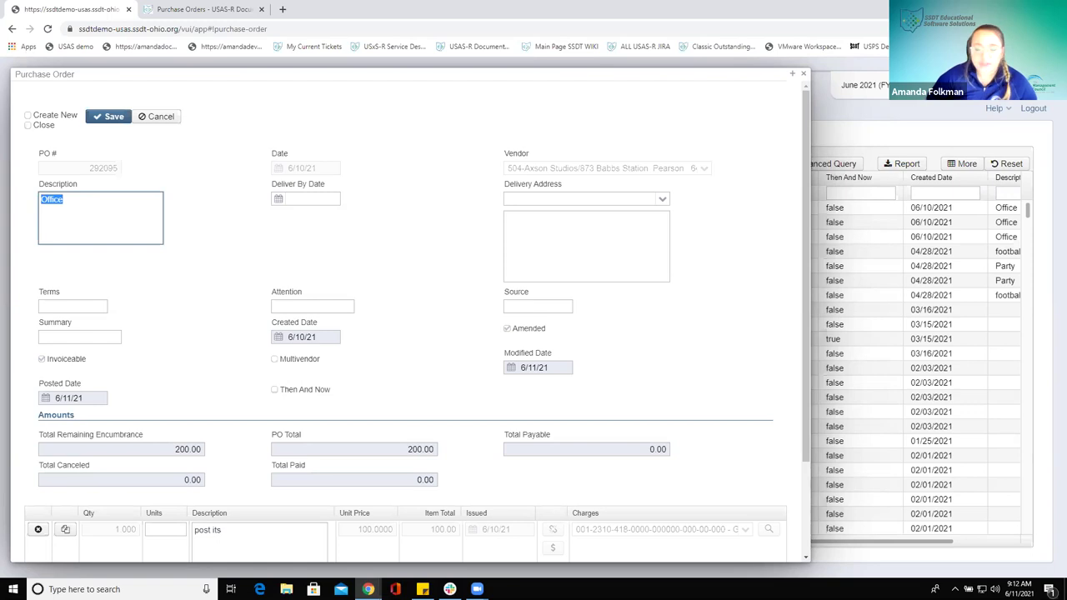
left_click(74, 210)
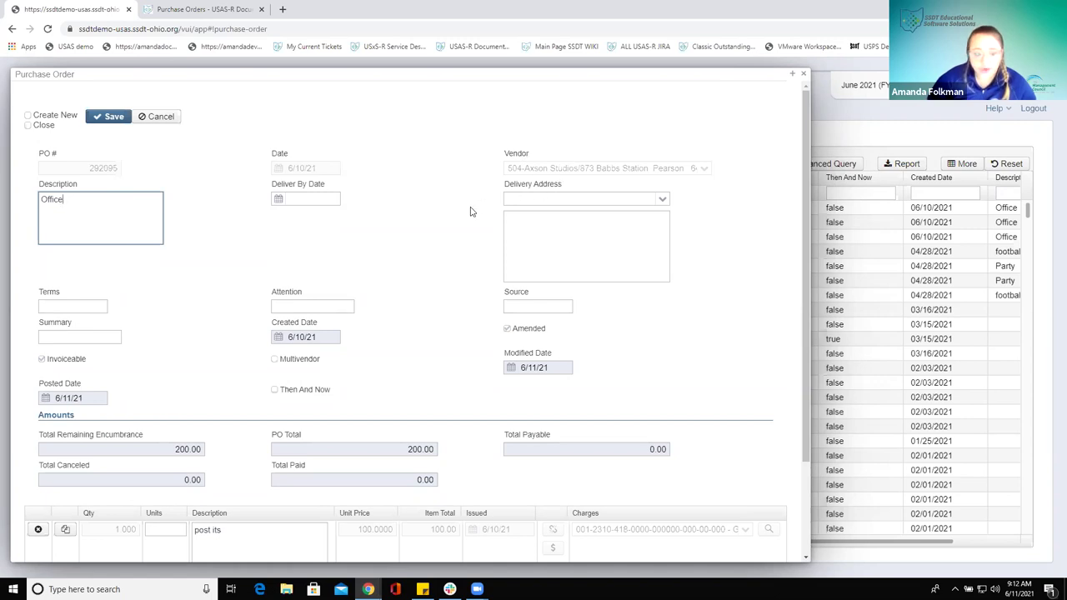
scroll(473, 209, "down", 1)
scroll(98, 325, "down", 1)
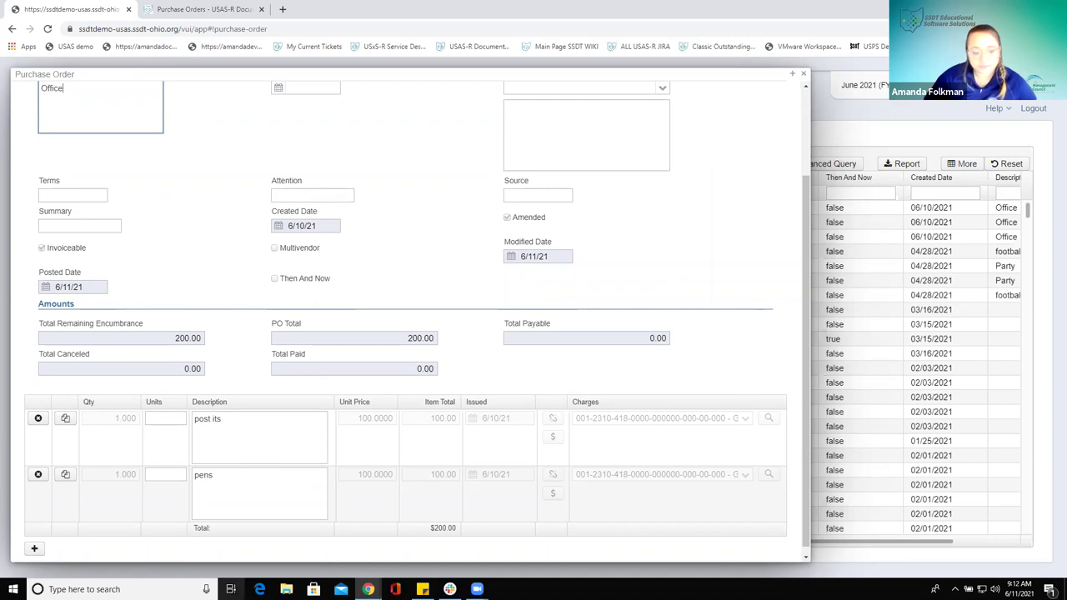
scroll(195, 237, "up", 3)
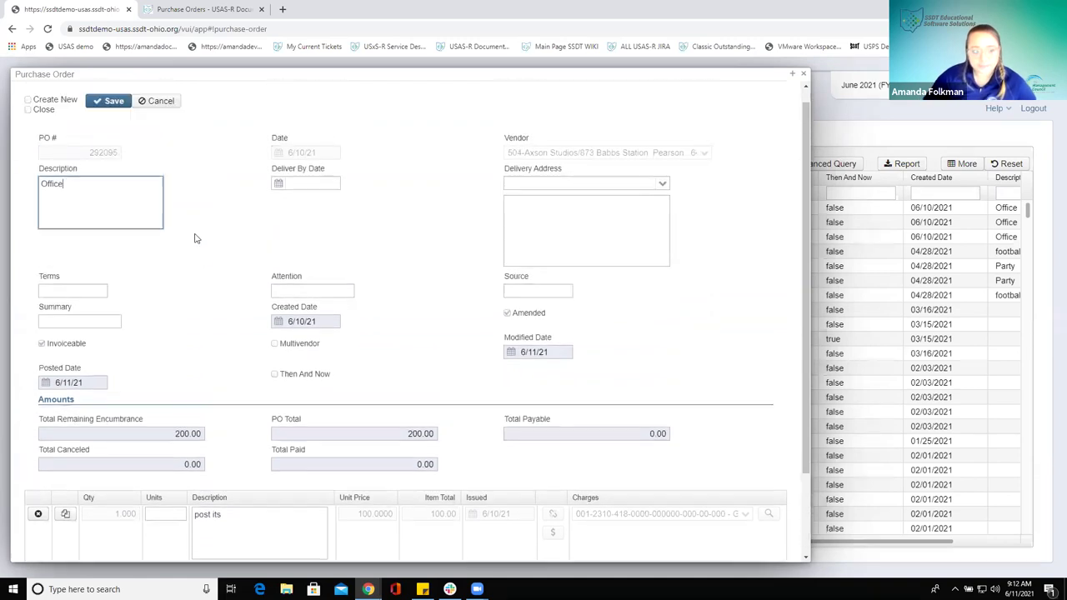
scroll(259, 259, "down", 3)
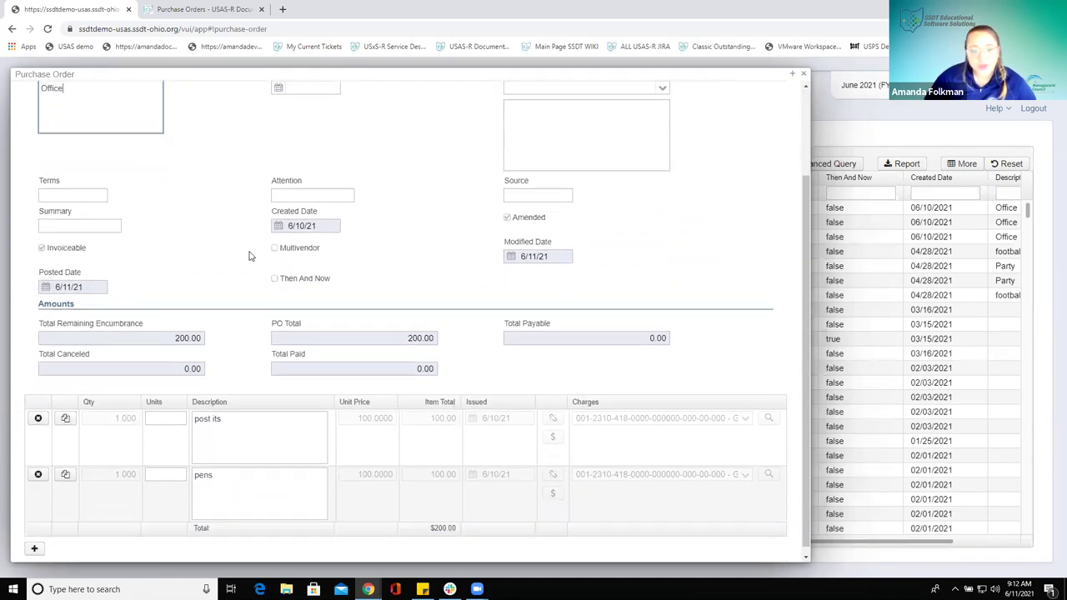
- Consult the Amend Purchase Order section of the USAS-R documentation about copying existing items, and return to the open purchase order
left_click(213, 11)
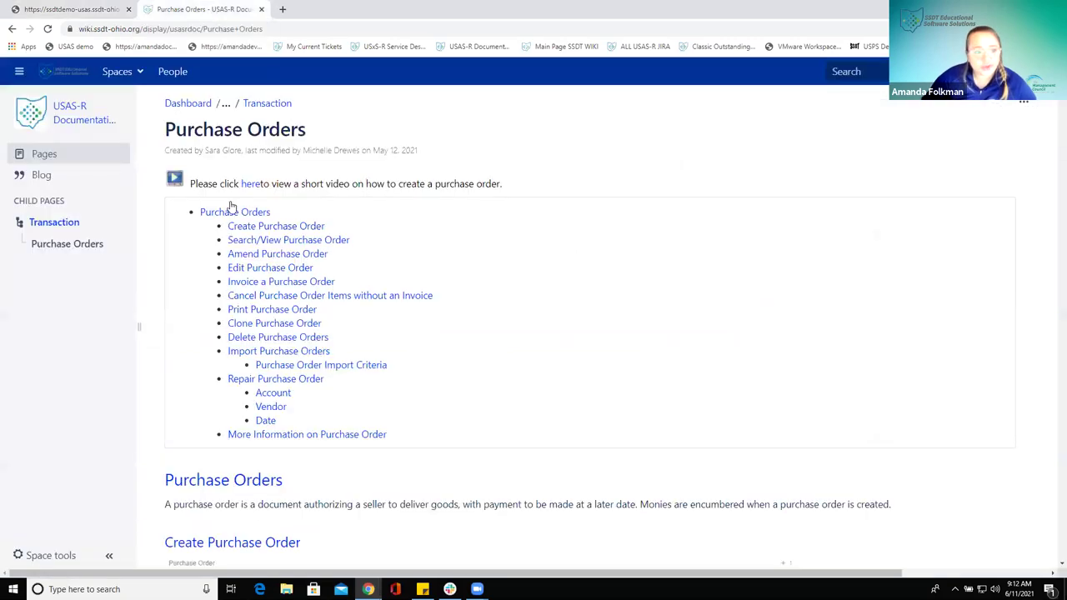
left_click(260, 254)
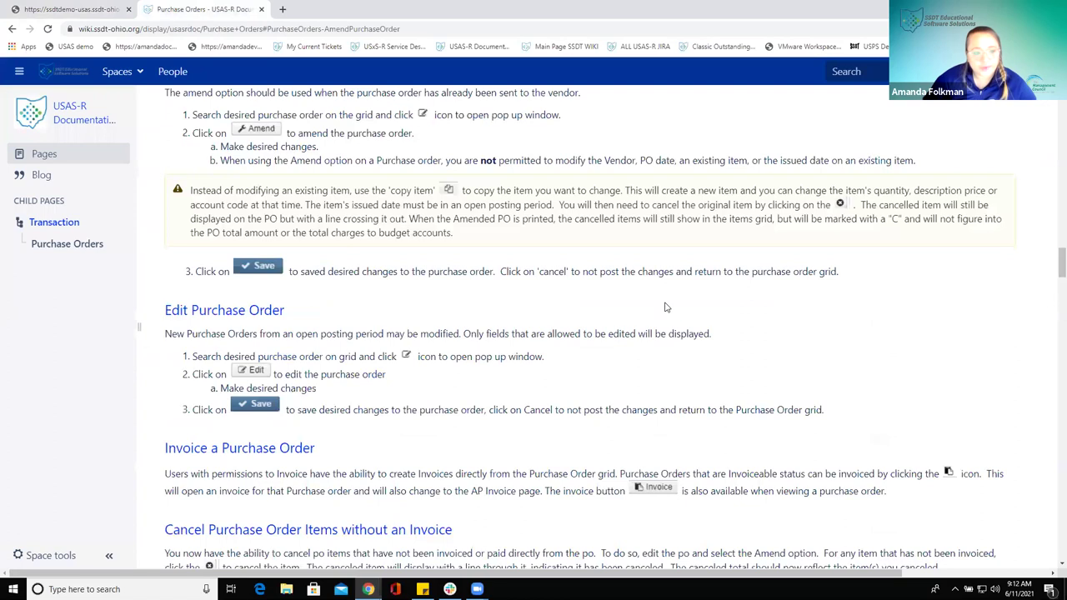
scroll(671, 308, "up", 1)
left_click_drag(191, 246, 245, 247)
left_click_drag(349, 275, 185, 246)
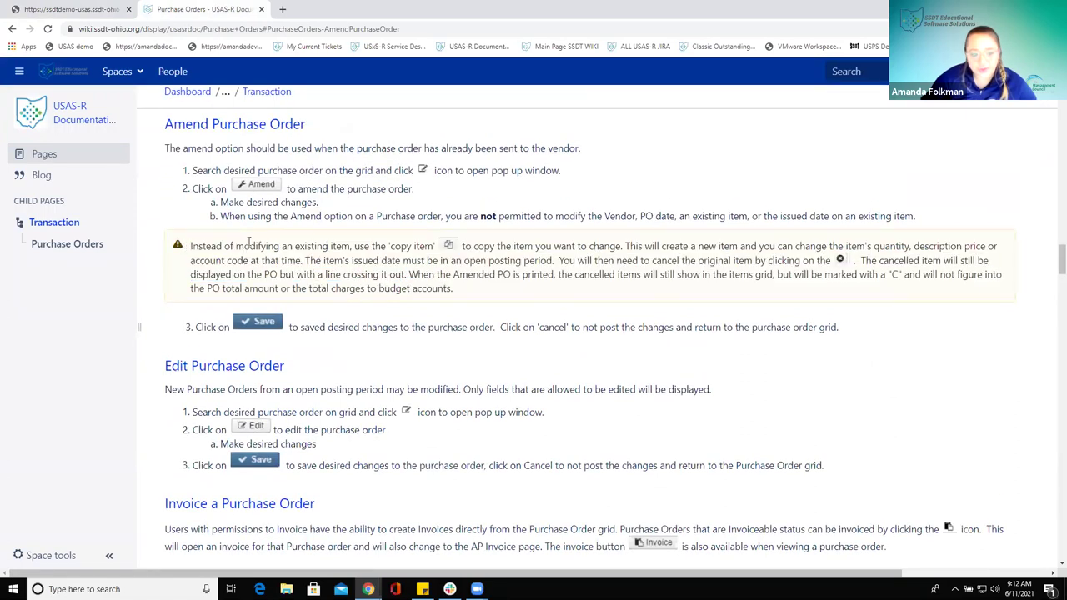
left_click(75, 12)
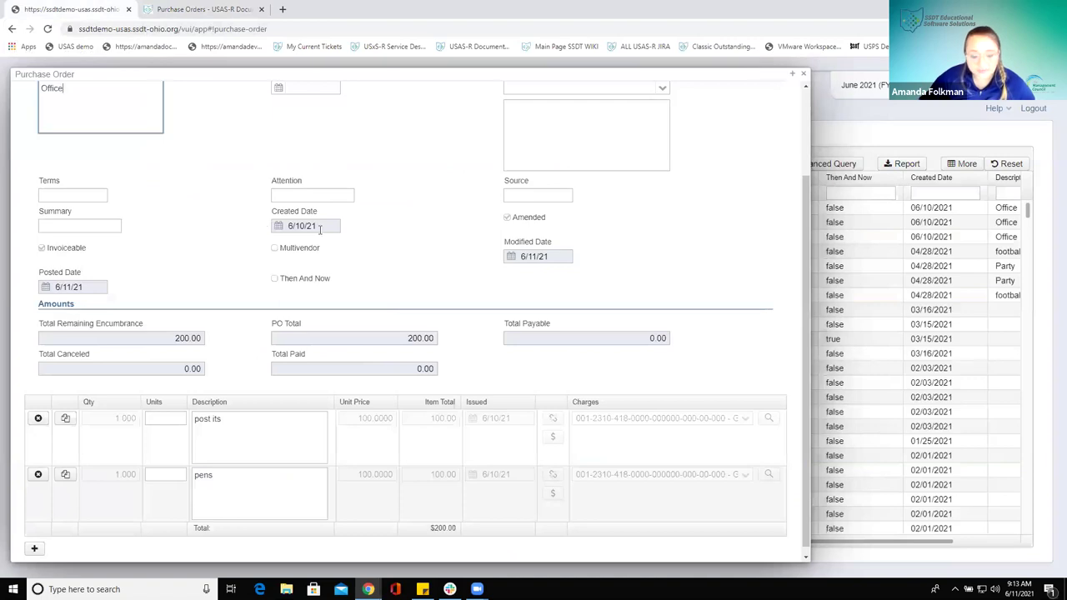
- Copy the pens line item and set the copy's unit price to 200.00
scroll(630, 403, "down", 1)
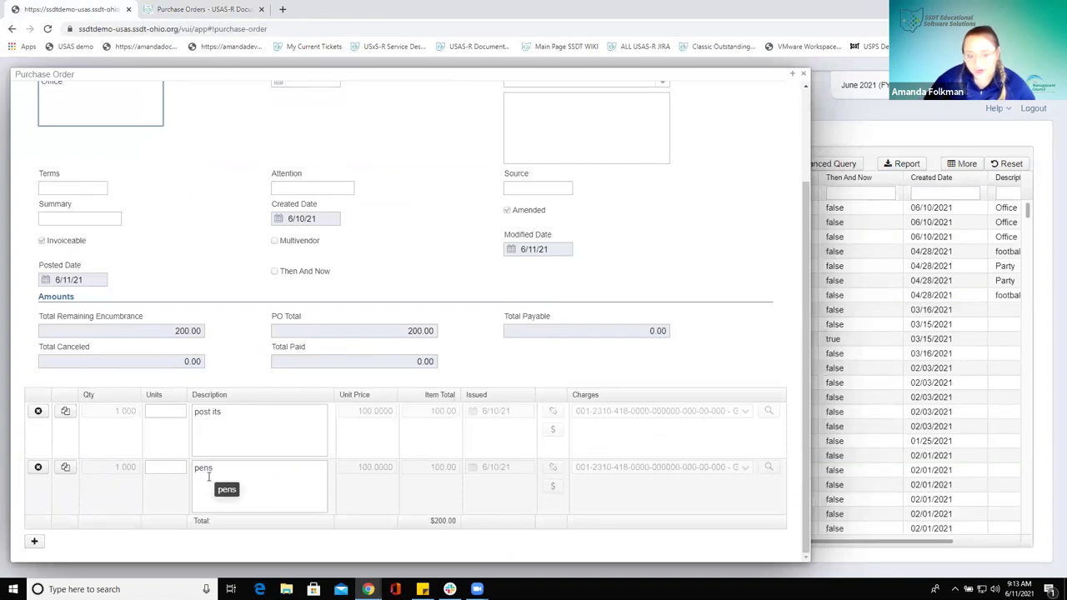
left_click_drag(192, 472, 258, 475)
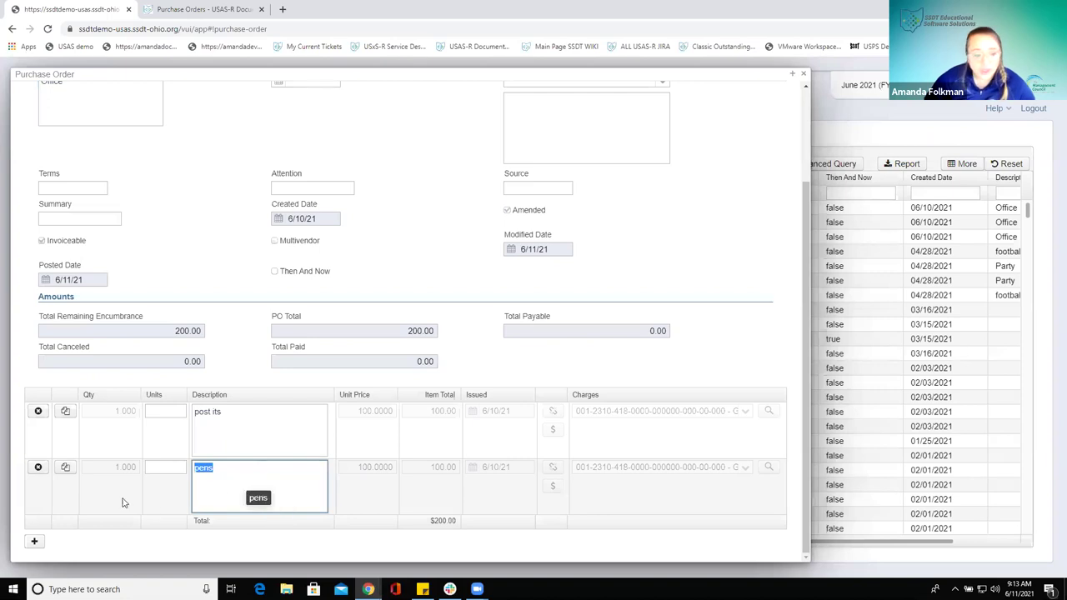
left_click(65, 469)
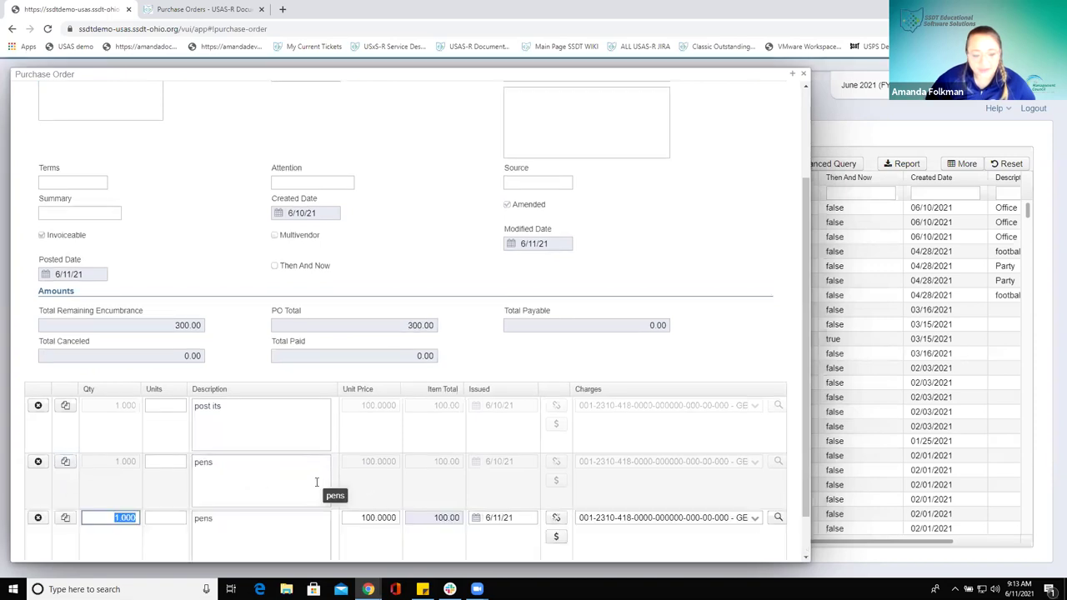
scroll(316, 481, "down", 1)
key("Tab")
key("Tab")
key("Tab")
type("200.00")
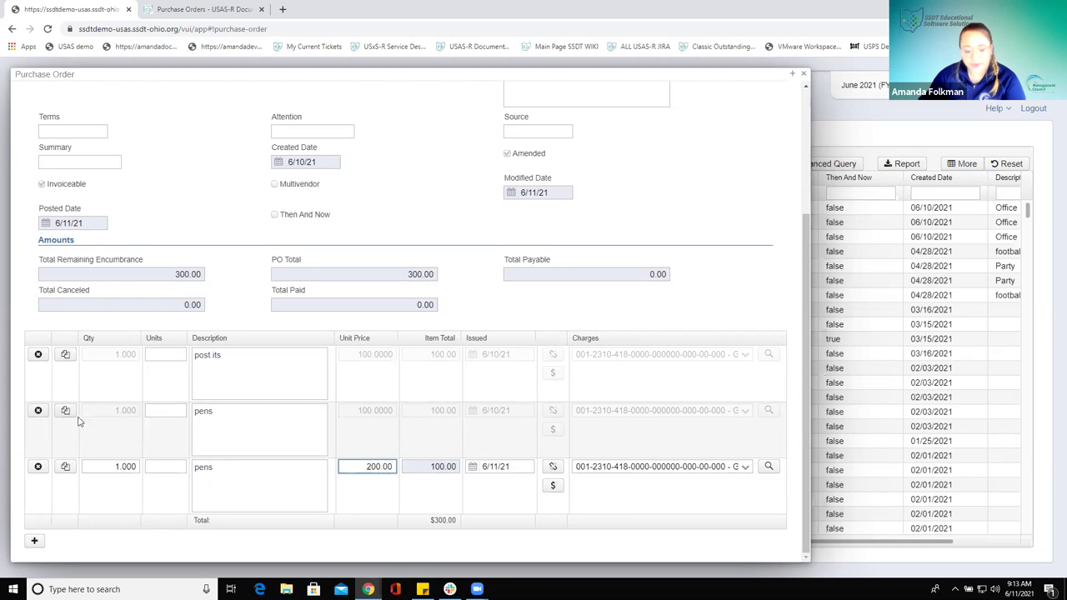
- Cancel the original pens item with cancellation date 6/11/21 and save the amended purchase order
left_click(37, 410)
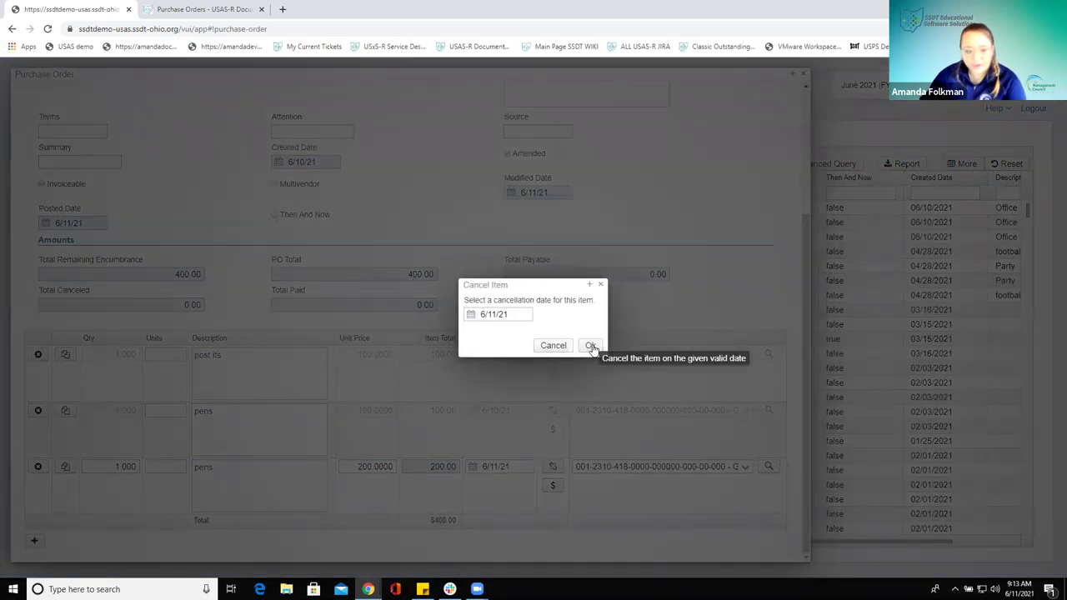
left_click(591, 346)
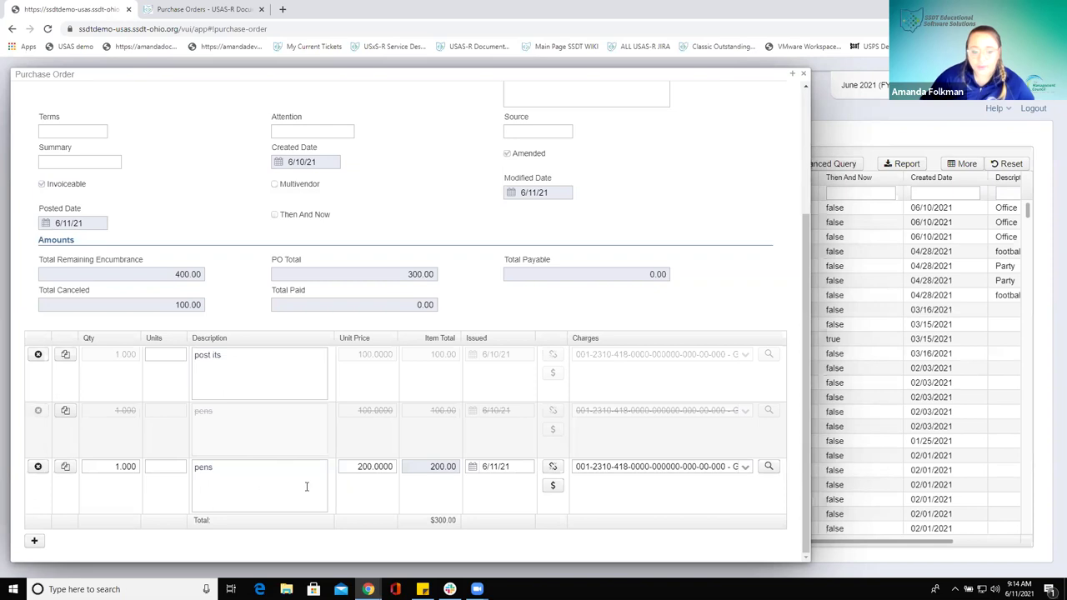
scroll(125, 334, "up", 3)
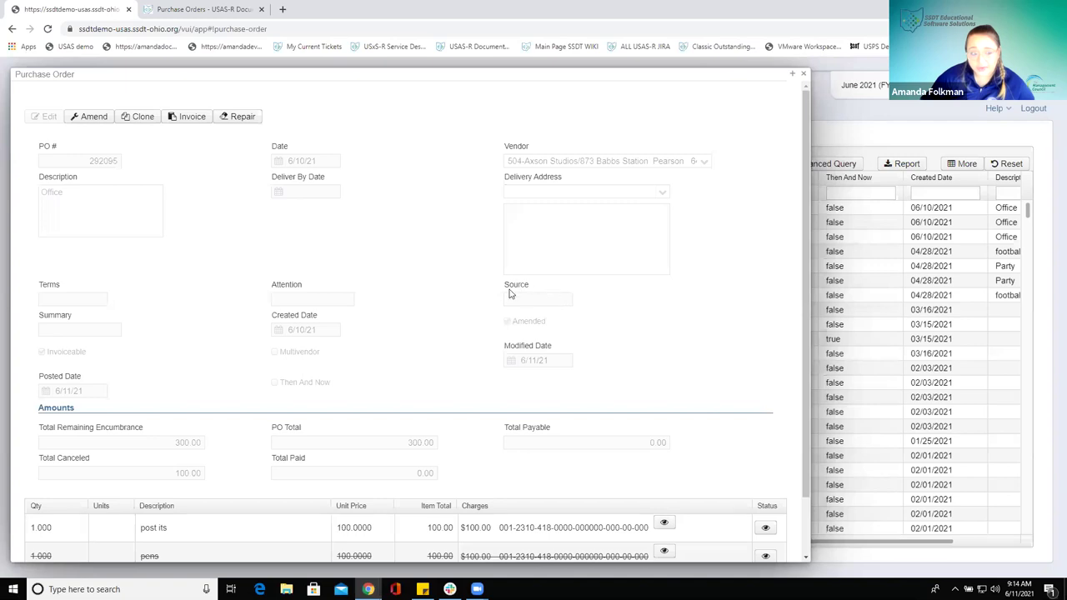
- Review the saved purchase order, examine its fields and items again in Amend mode, and close it without saving
scroll(548, 320, "down", 3)
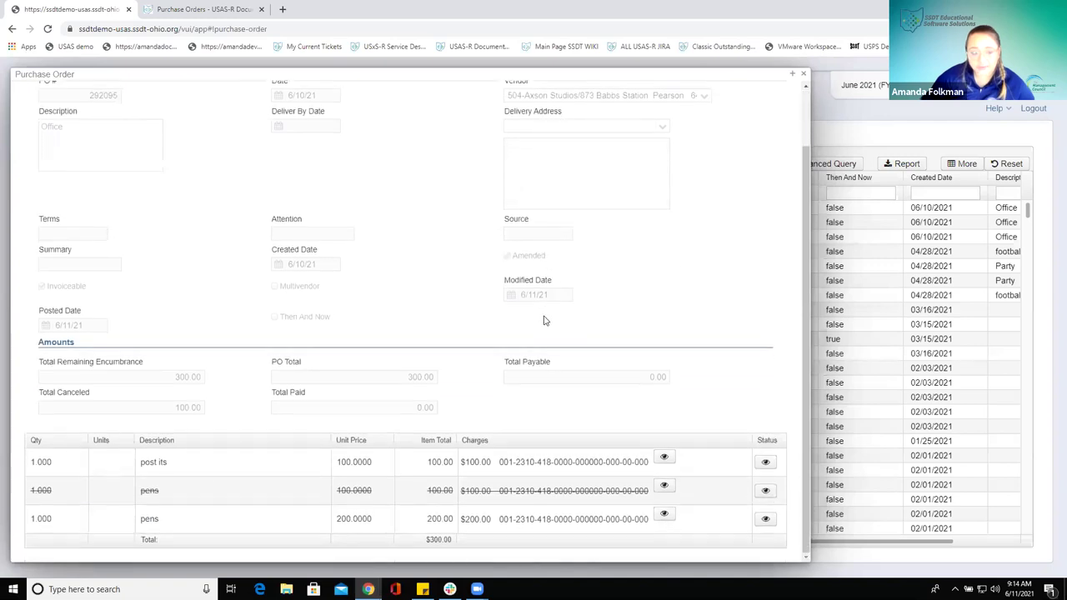
scroll(548, 320, "up", 3)
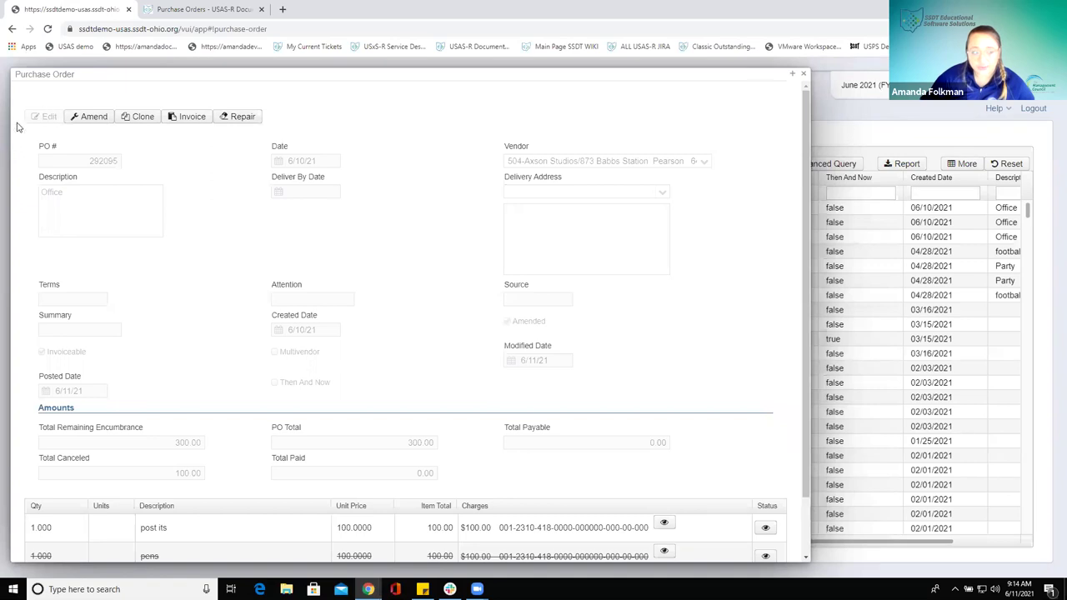
scroll(209, 209, "down", 1)
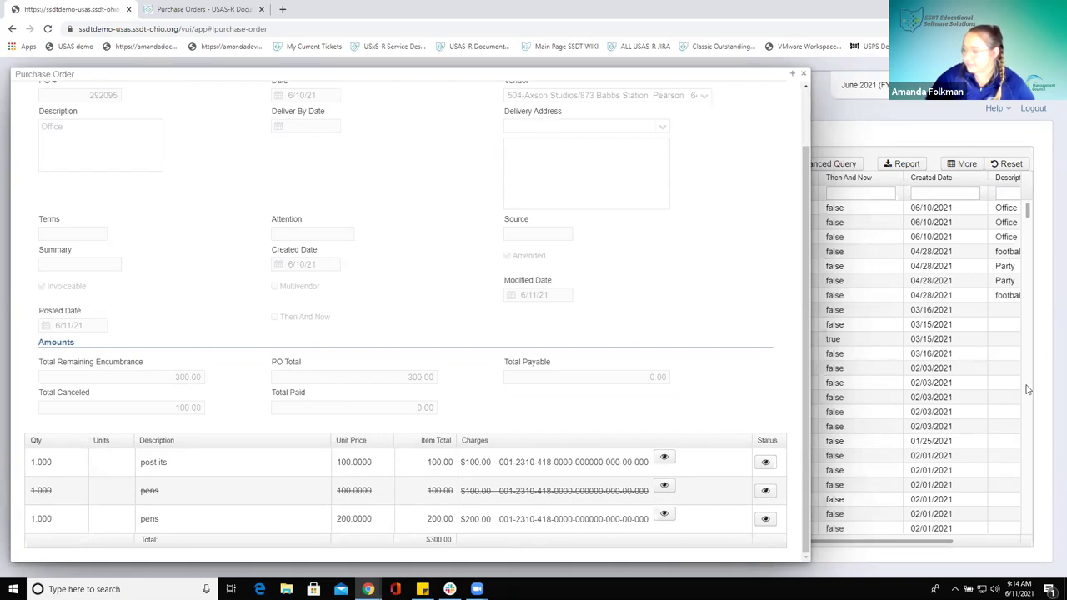
scroll(275, 233, "up", 2)
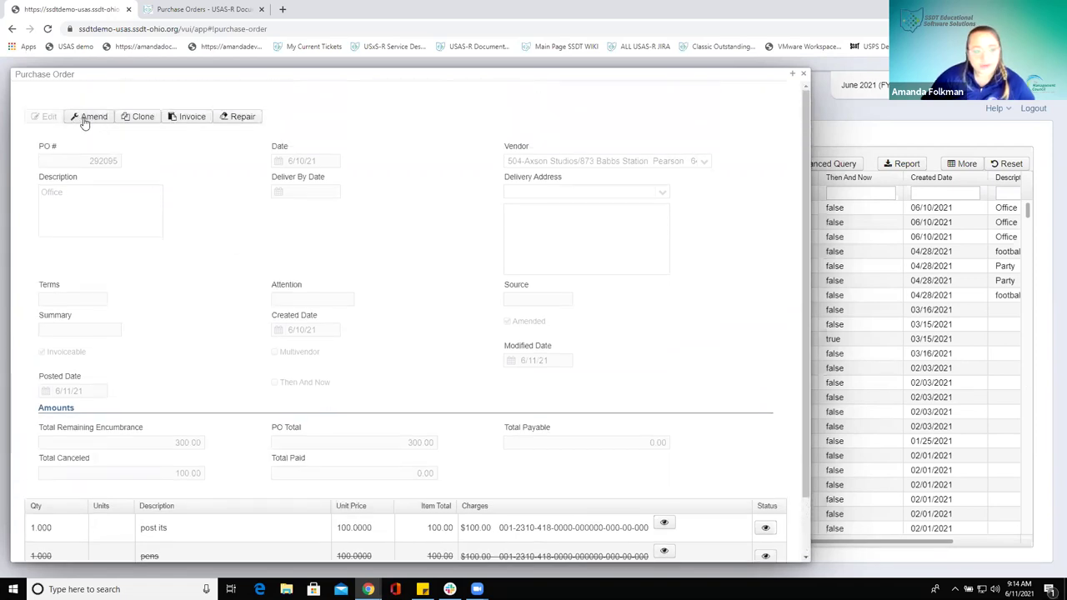
left_click(88, 117)
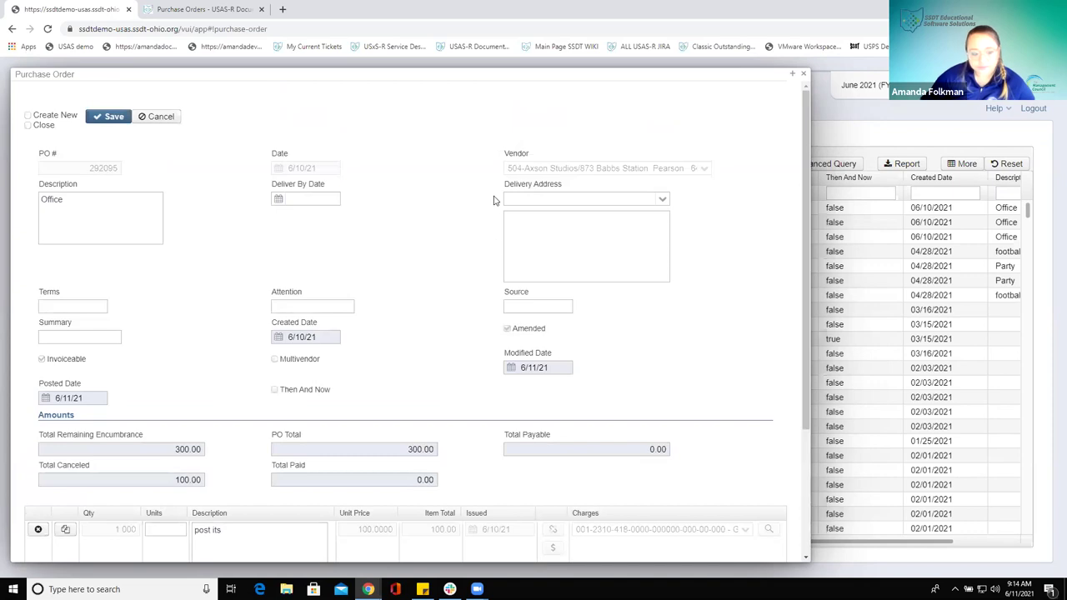
scroll(467, 187, "down", 2)
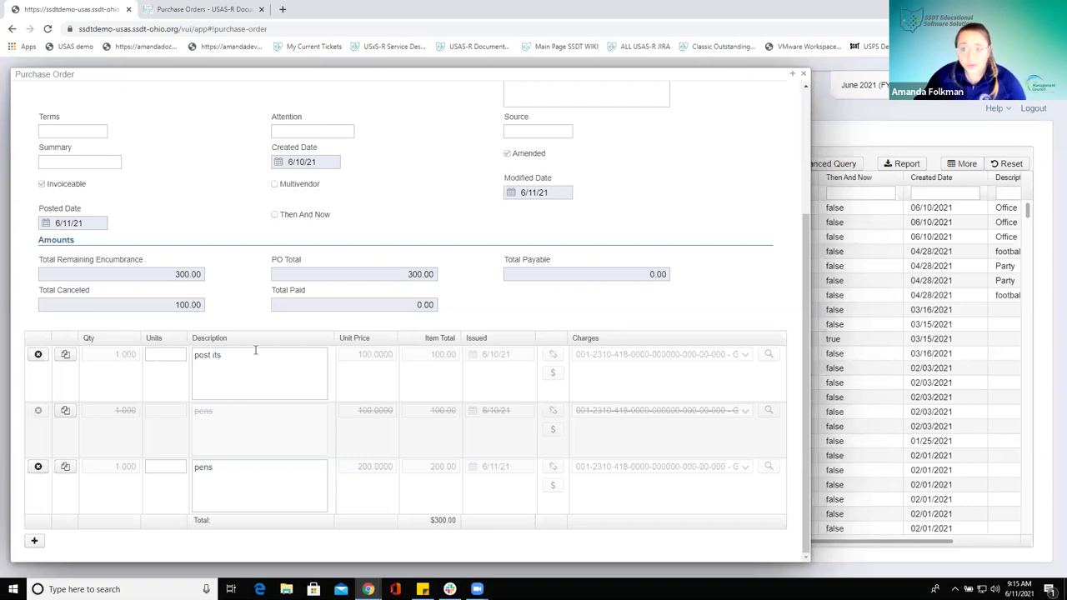
scroll(233, 262, "up", 2)
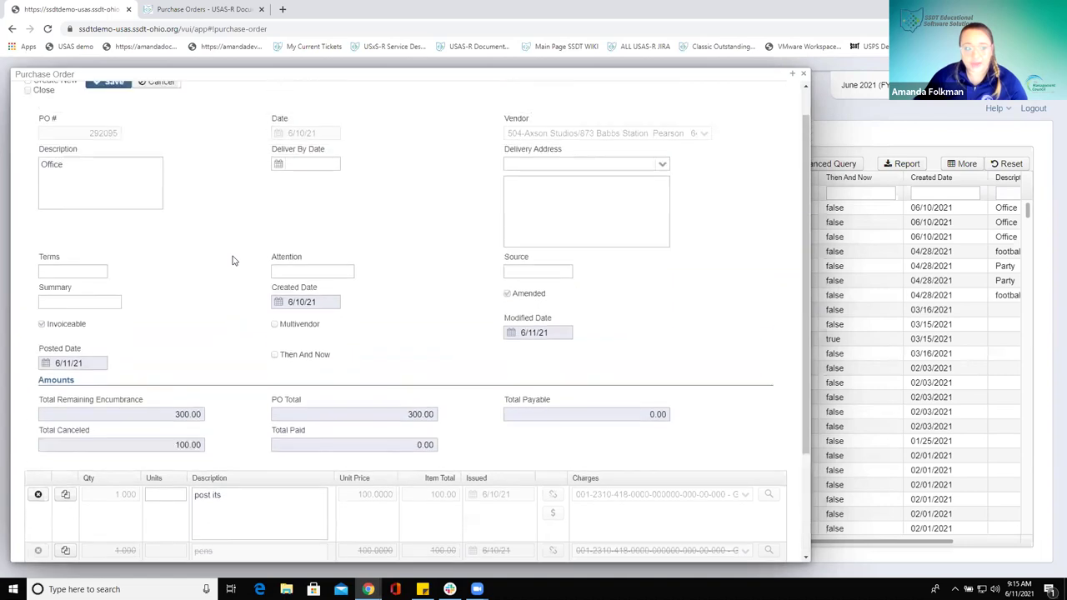
scroll(234, 261, "up", 1)
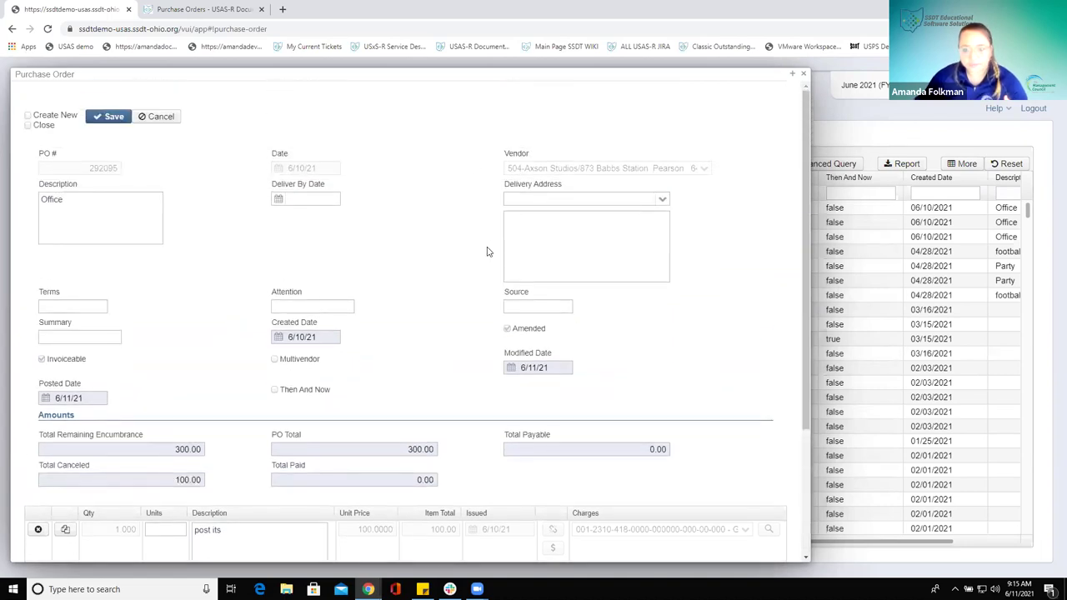
key("Escape")
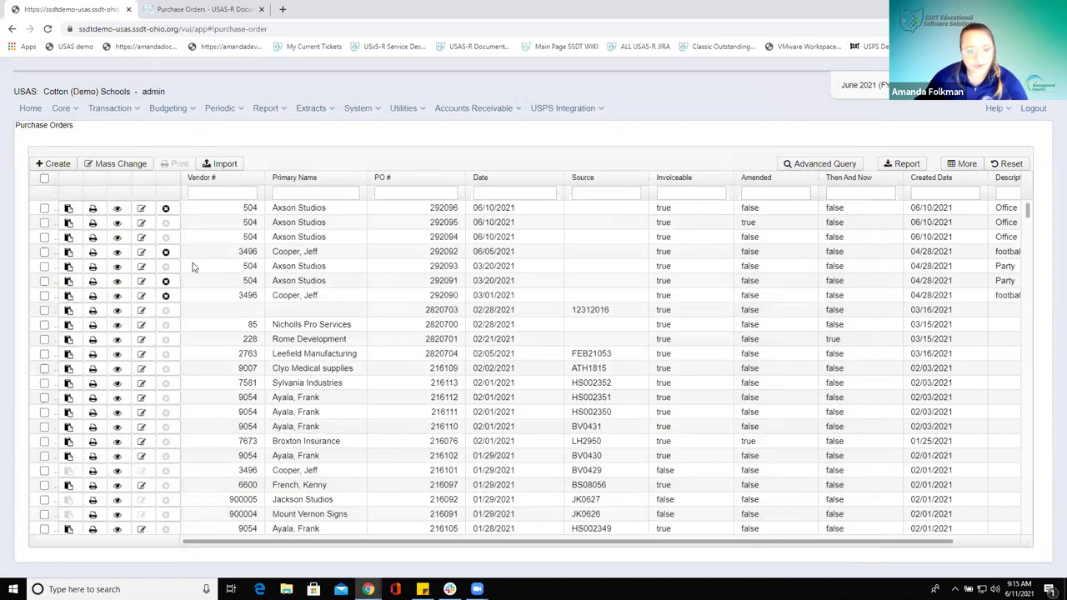
- View the second listed Axson Studios purchase order dated 03/20/2021, examine its date, amounts and items, and close it
left_click(118, 281)
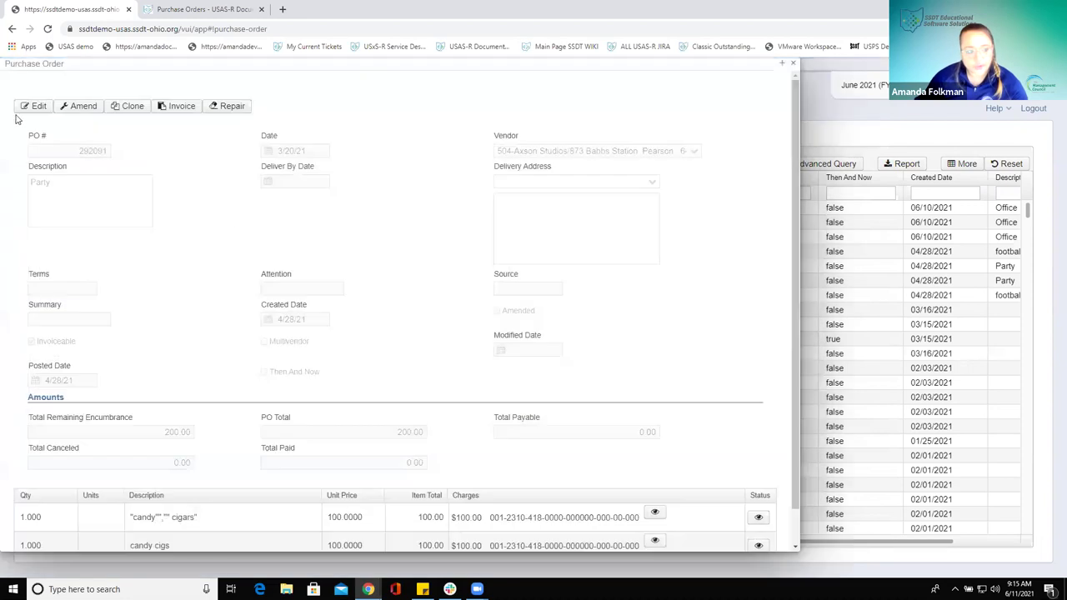
scroll(370, 250, "down", 2)
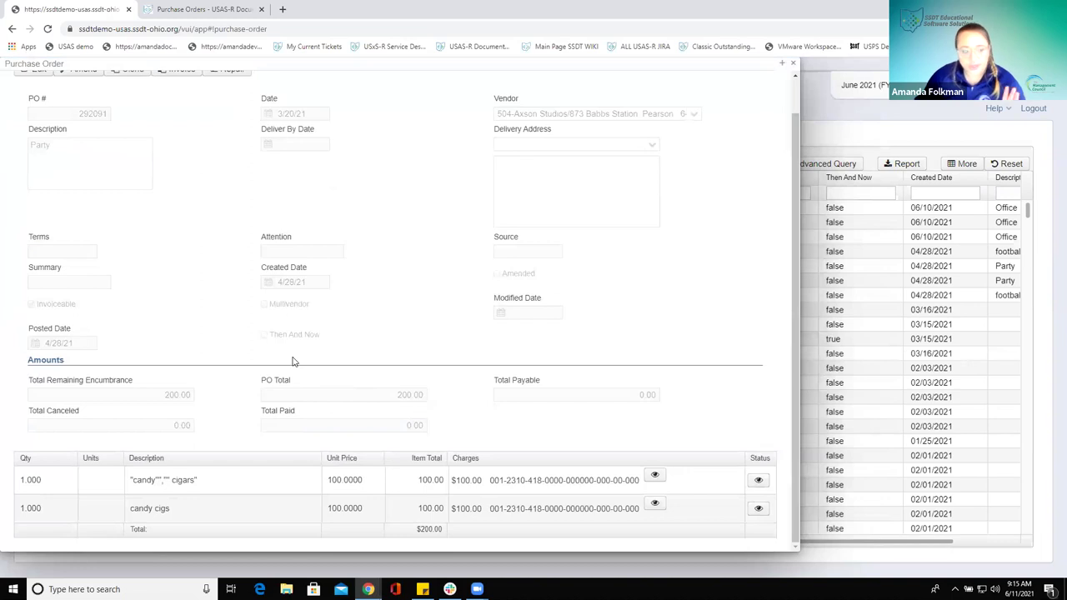
scroll(278, 337, "up", 2)
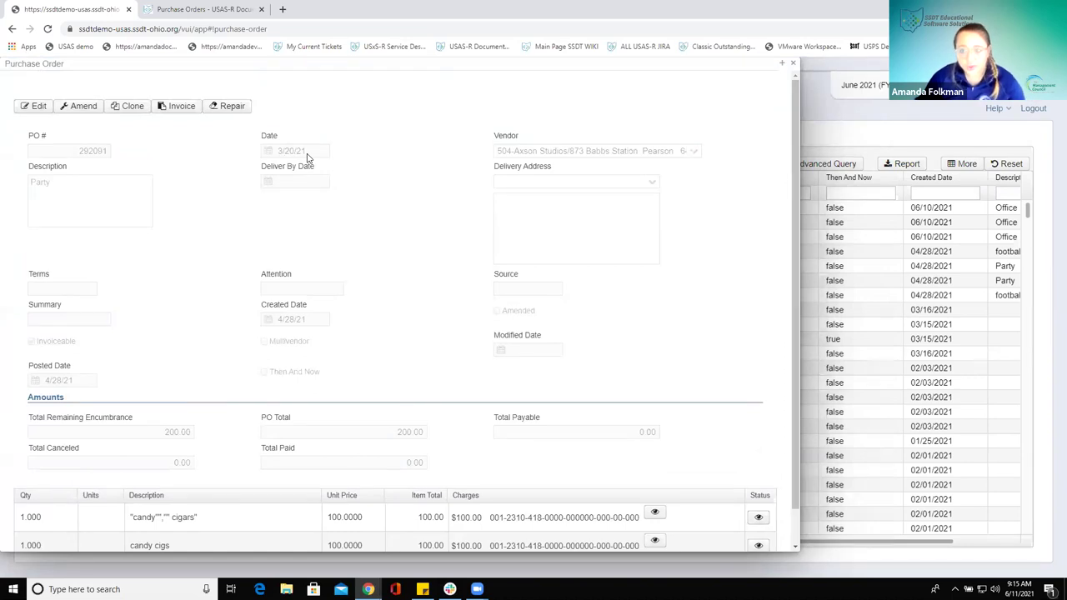
scroll(306, 166, "down", 2)
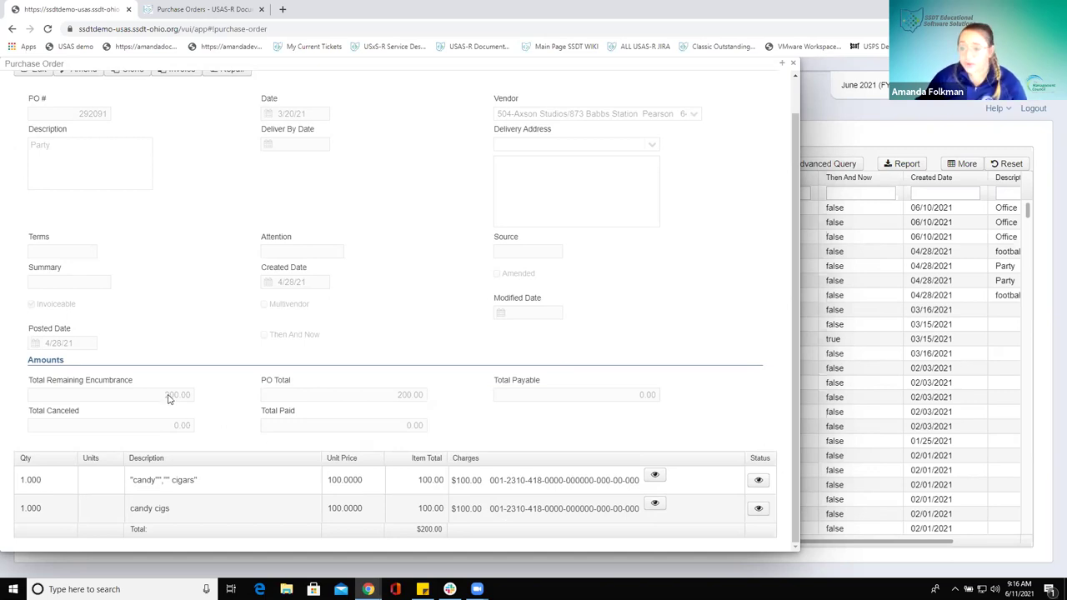
scroll(200, 388, "up", 1)
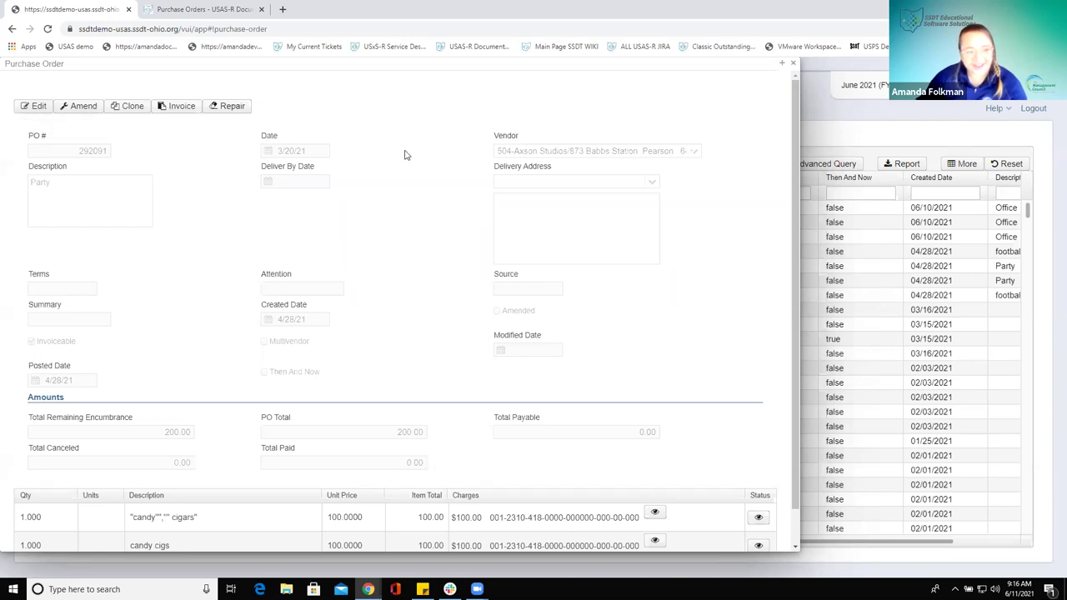
left_click(794, 64)
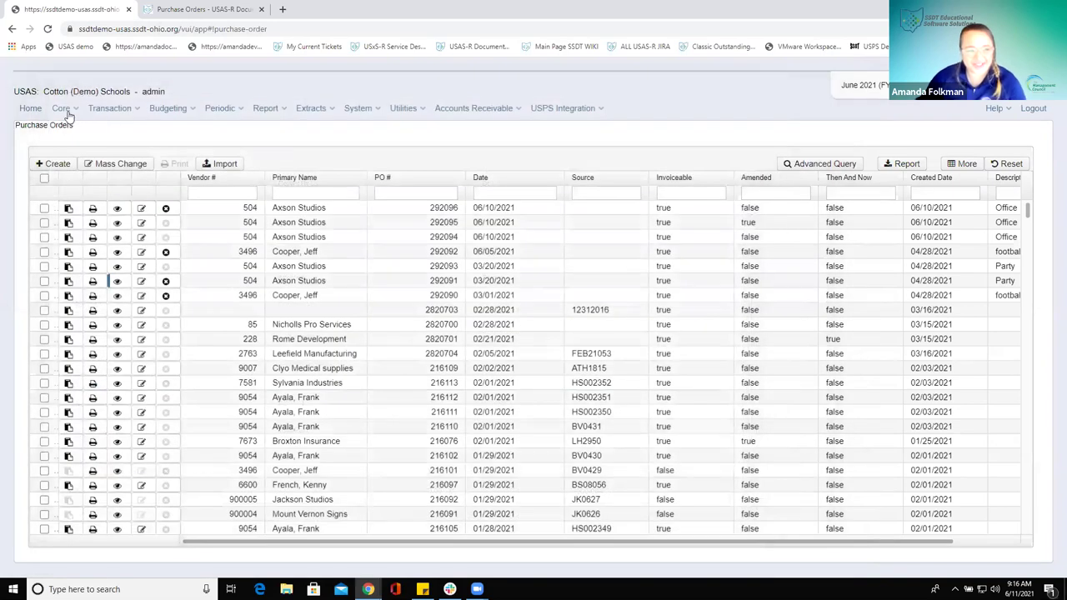
- Open the Posting Periods list to check which periods are open
left_click(66, 111)
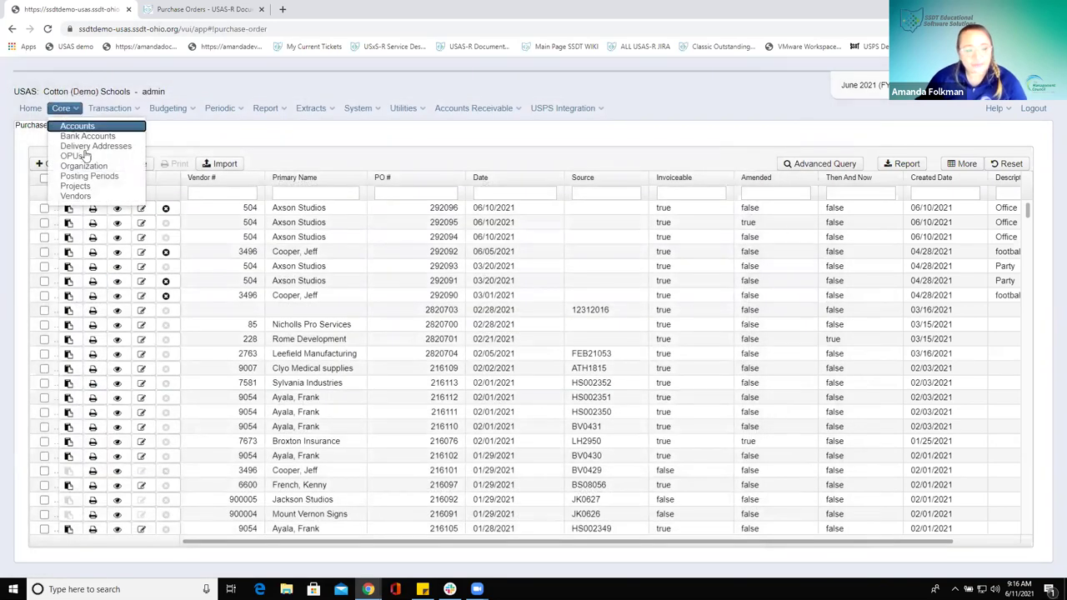
left_click(93, 177)
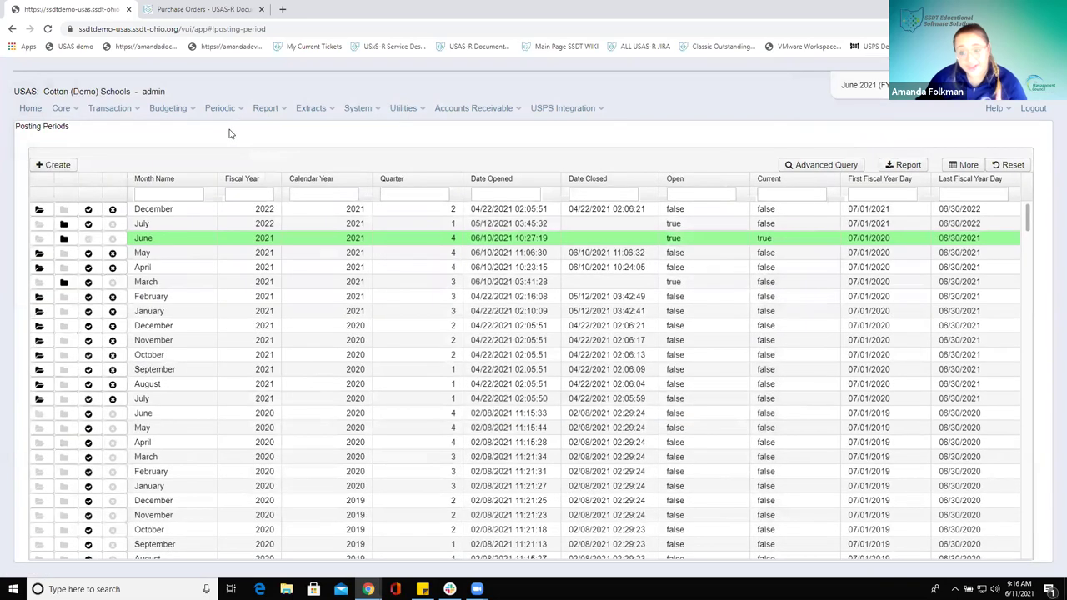
- Close the March 2021 posting period and return to the Purchase Orders list
left_click(64, 285)
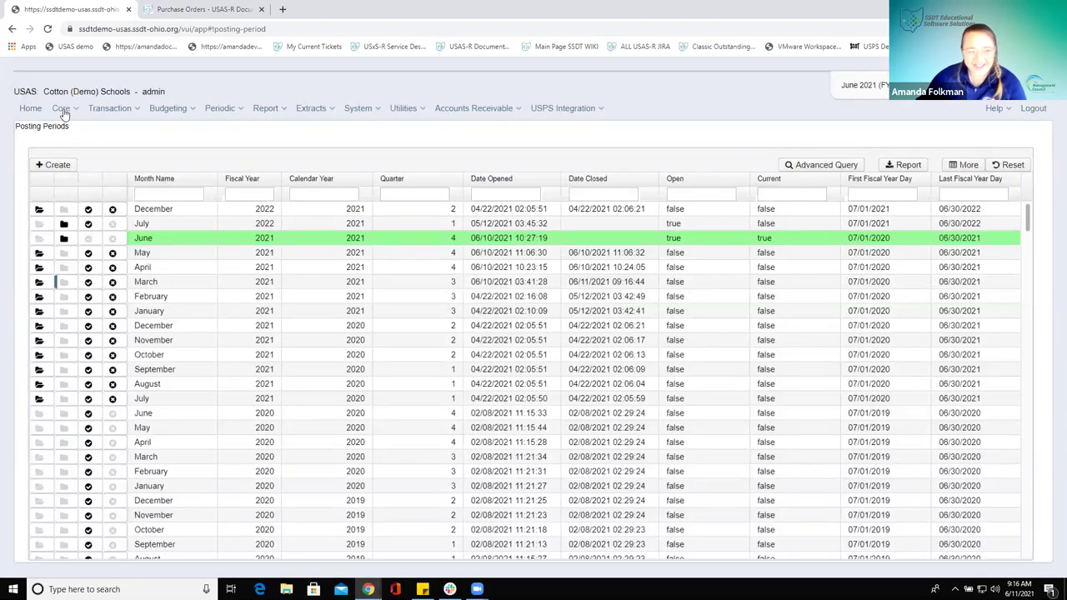
left_click(109, 109)
left_click(130, 186)
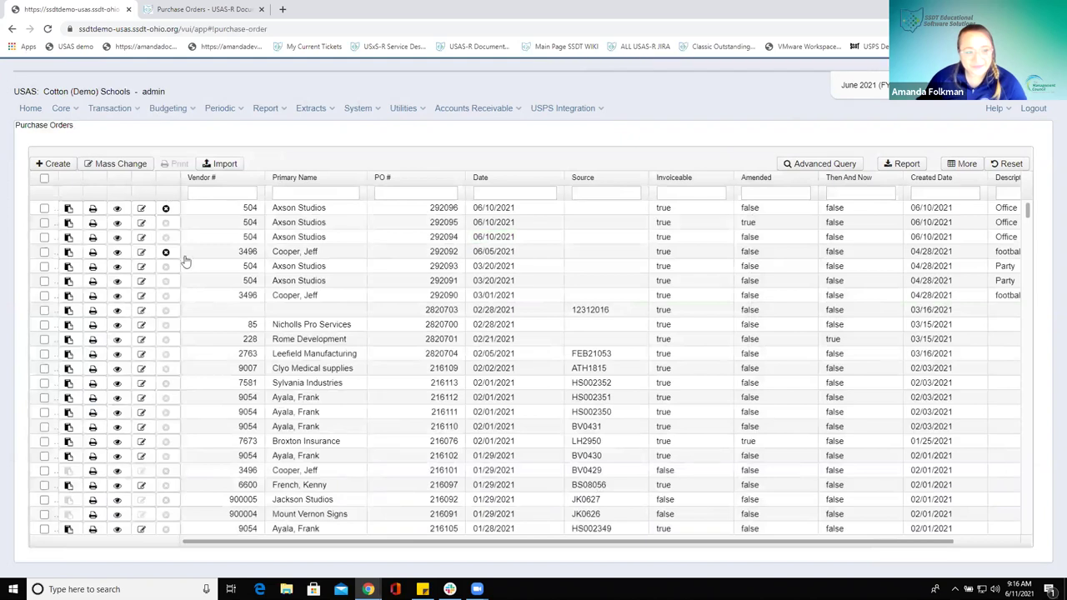
- View the second listed Axson Studios purchase order dated 03/20/2021, examine its amounts and items, and open it for amending
left_click(117, 284)
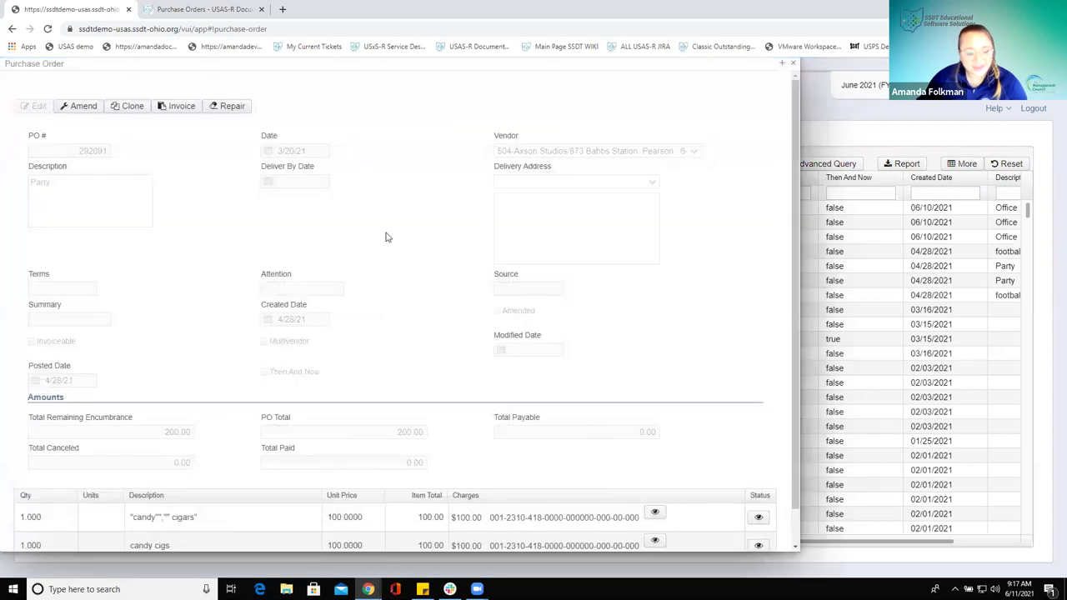
scroll(111, 275, "down", 1)
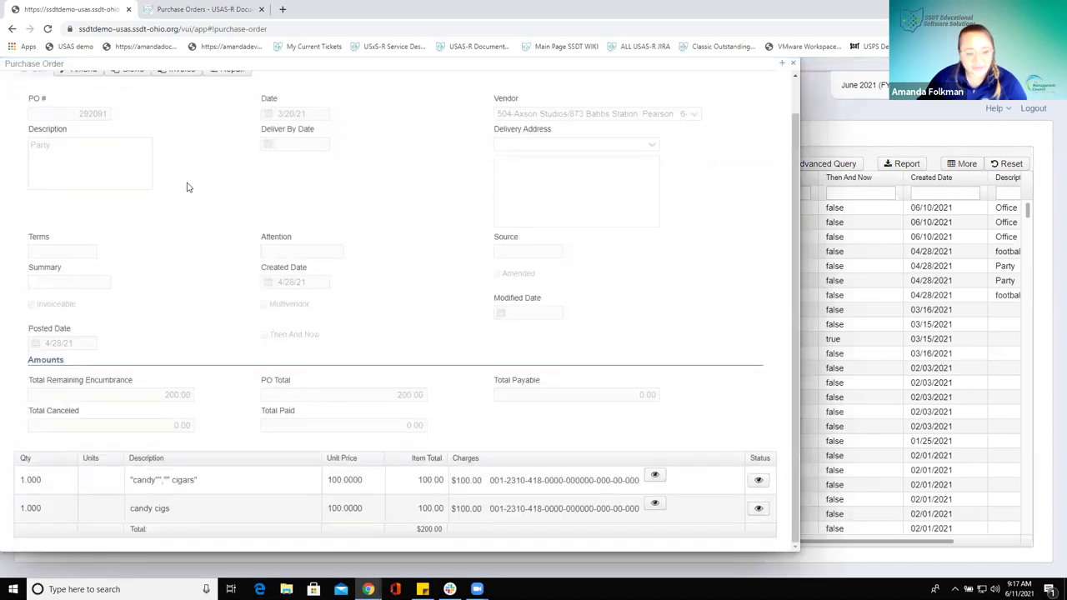
scroll(167, 179, "up", 1)
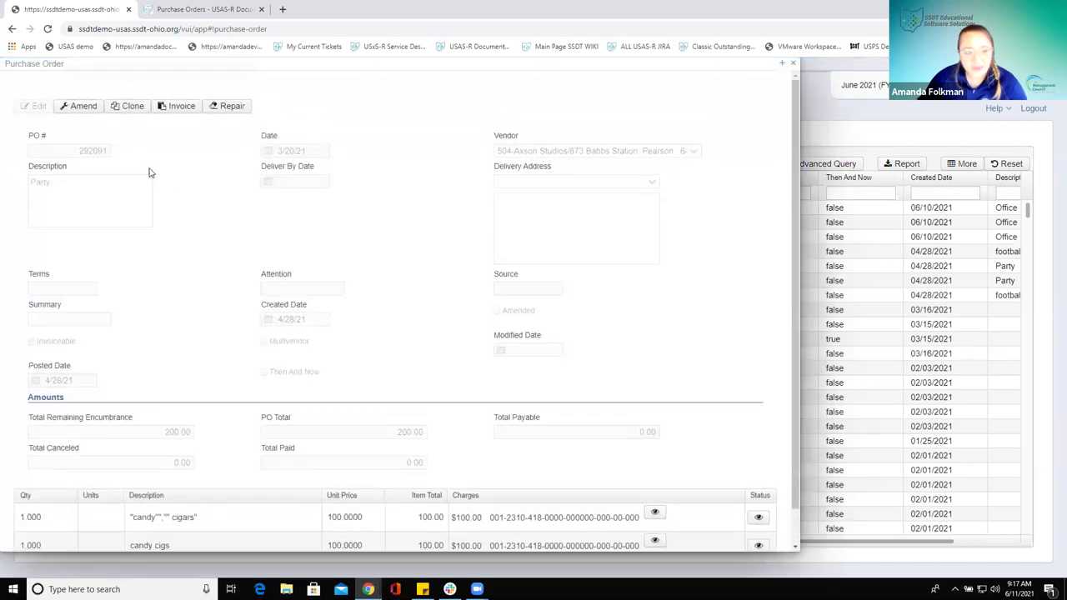
left_click(73, 108)
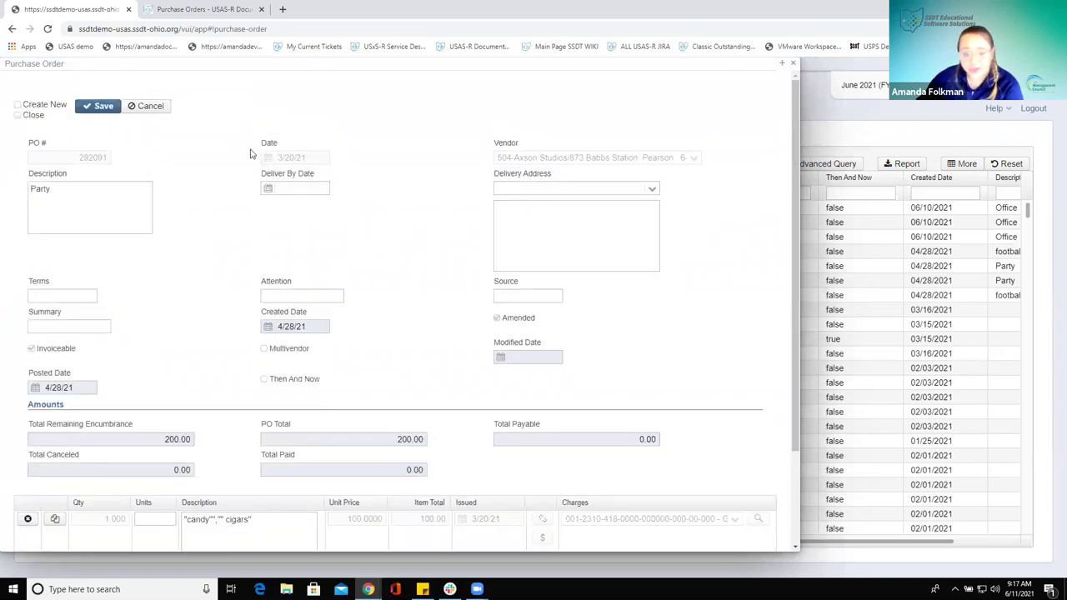
scroll(250, 152, "down", 3)
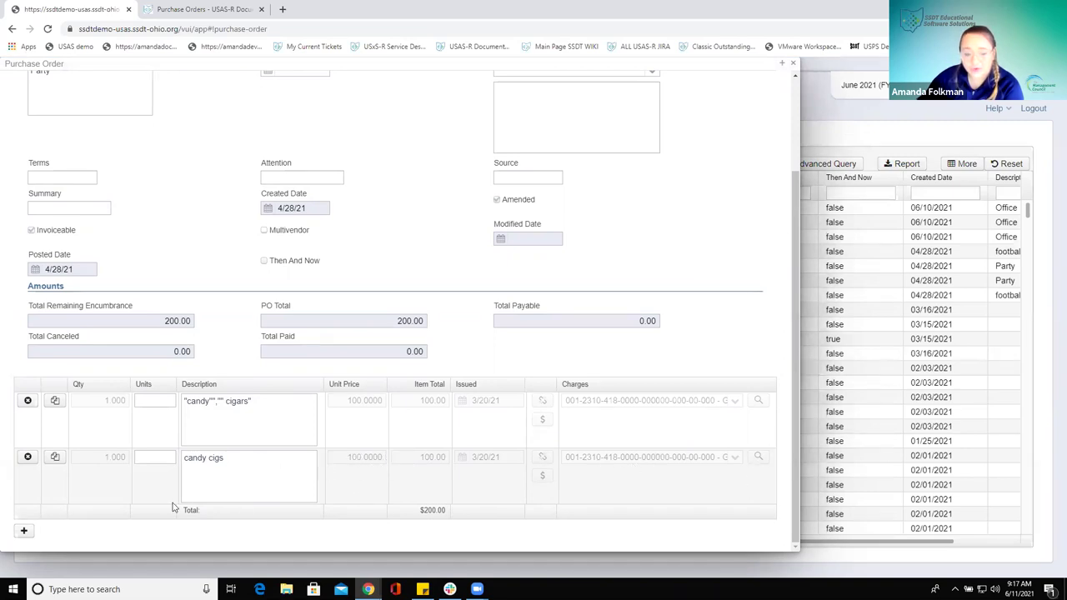
left_click(54, 460)
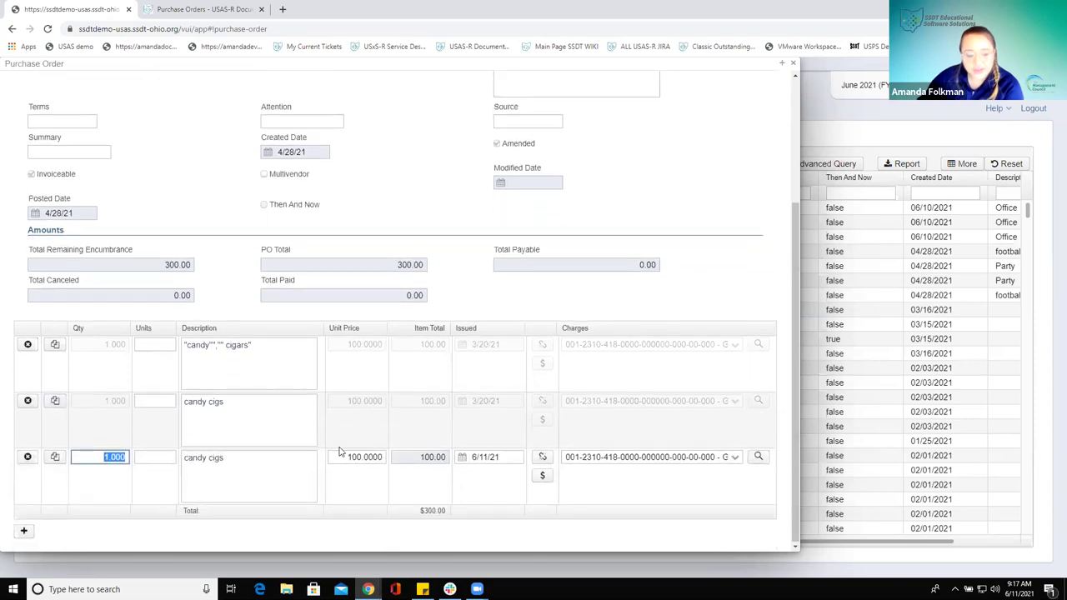
left_click(733, 457)
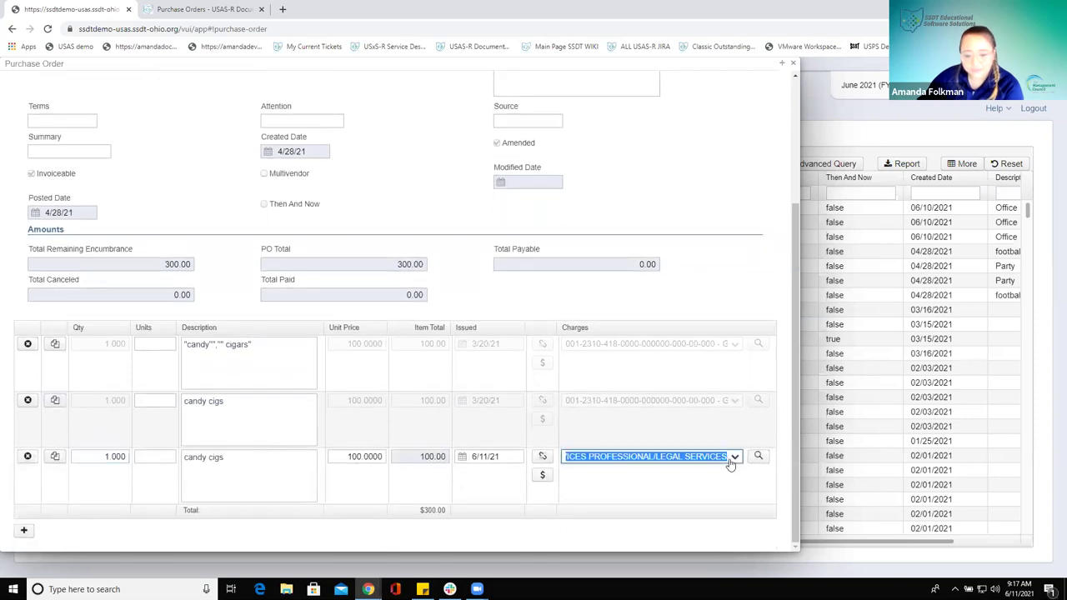
left_click(589, 547)
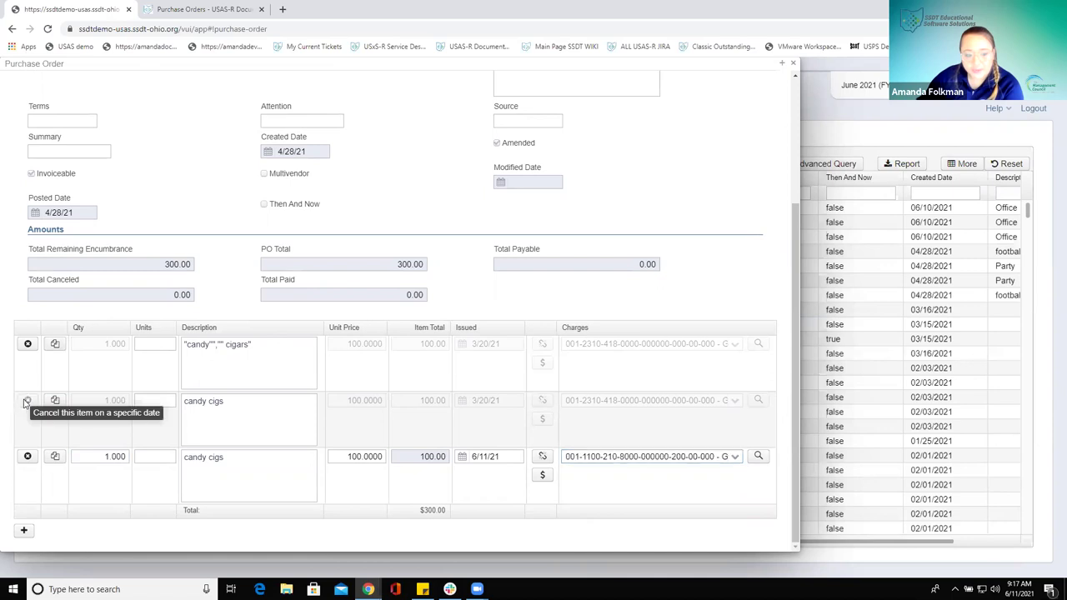
- Cancel the original candy cigs item with cancellation date 6/11/21
left_click(27, 401)
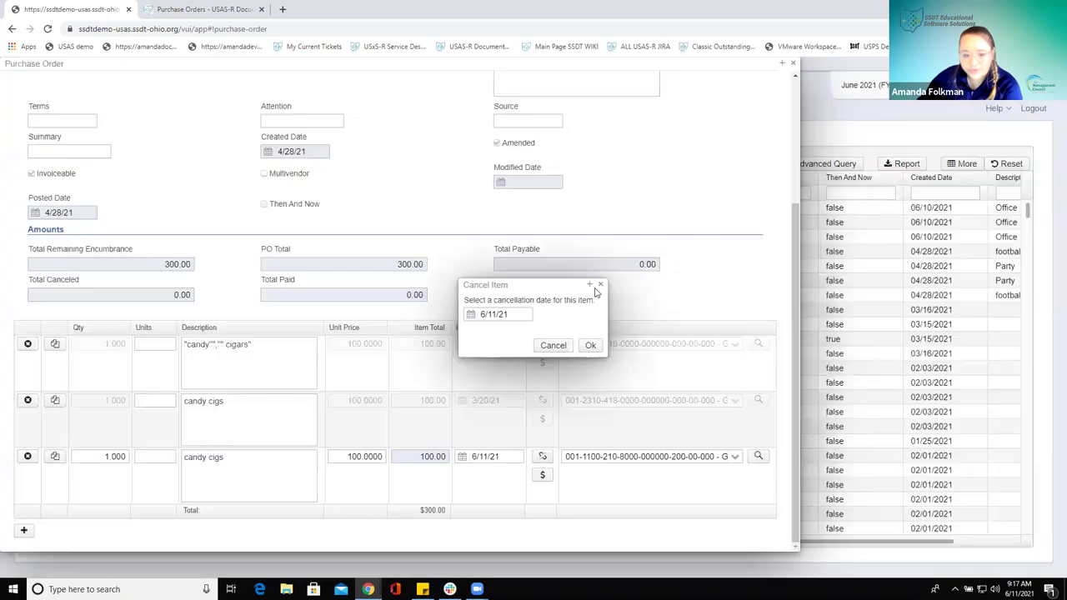
left_click(600, 285)
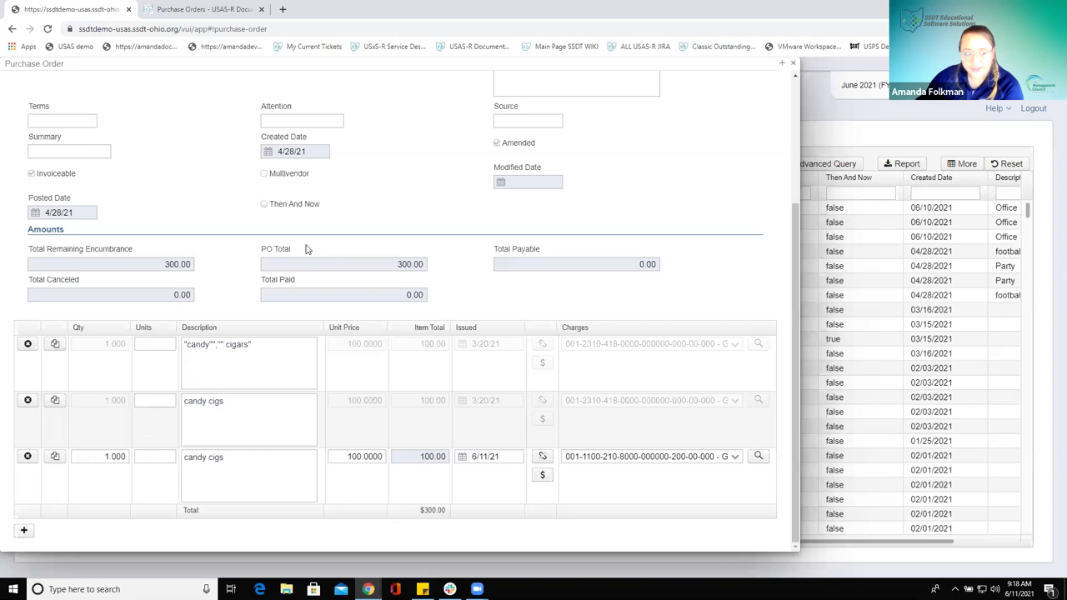
scroll(309, 245, "up", 3)
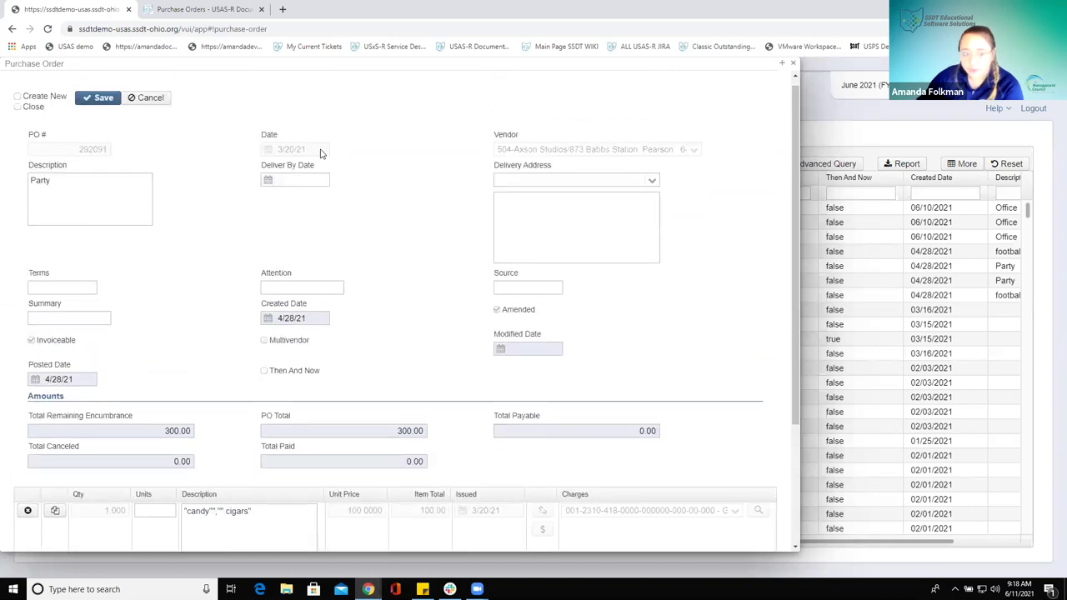
scroll(392, 267, "down", 2)
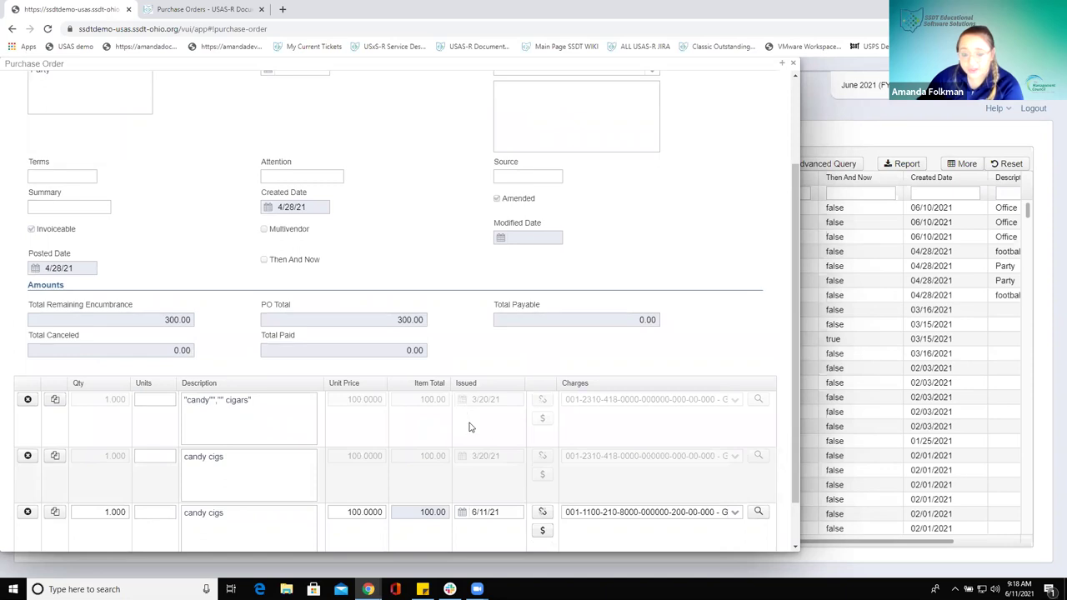
scroll(466, 418, "down", 1)
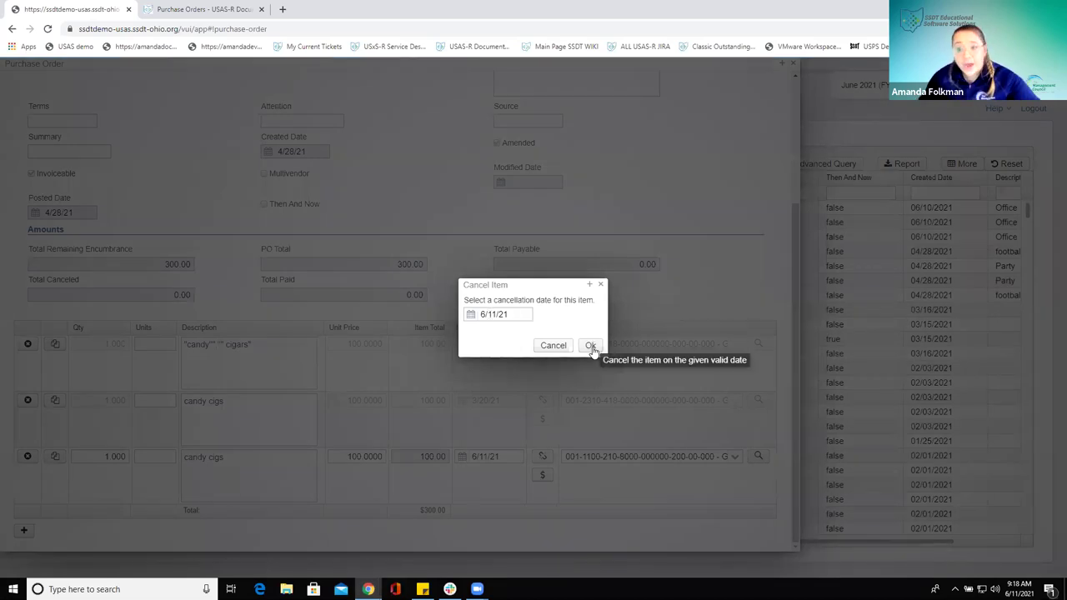
left_click(591, 347)
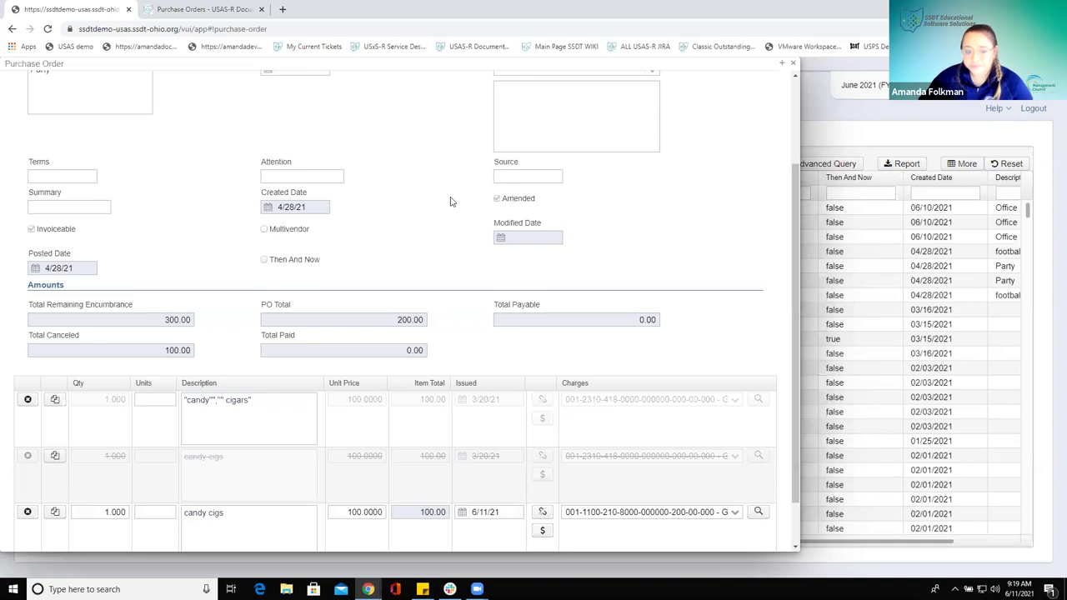
- Review the amended purchase order's amounts and items, and highlight the issued date of the copied candy cigs item
scroll(450, 202, "down", 1)
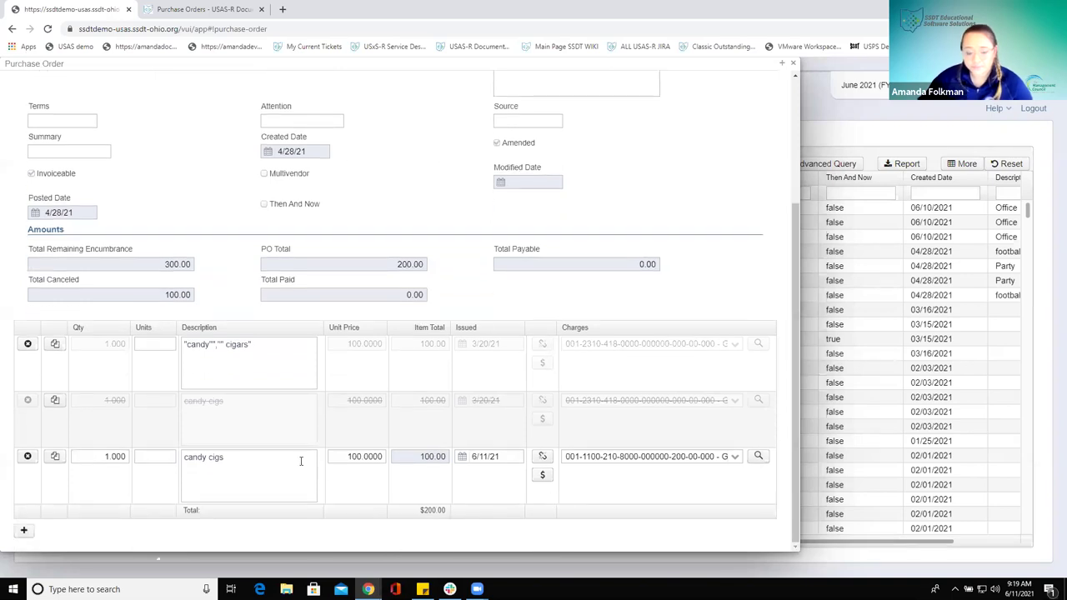
scroll(232, 407, "up", 1)
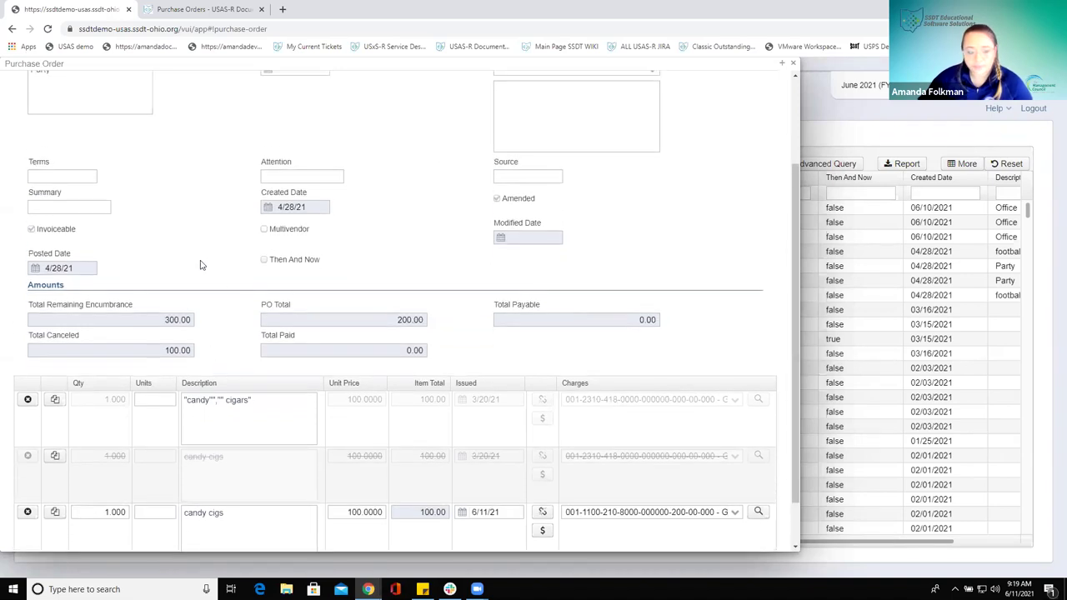
scroll(198, 260, "up", 2)
scroll(191, 226, "down", 2)
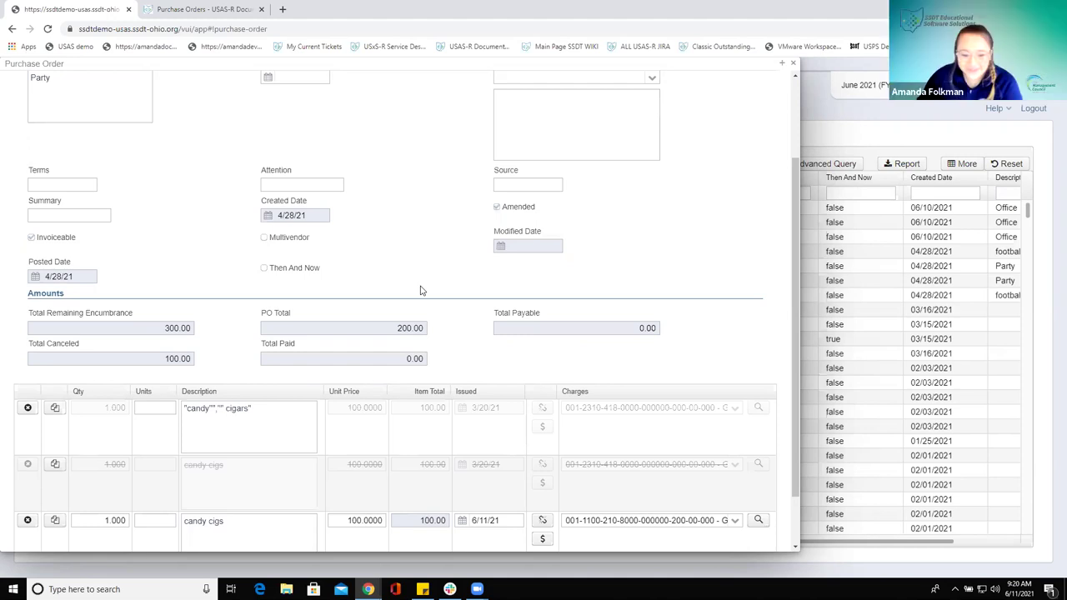
left_click(512, 520)
left_click_drag(512, 520, 464, 520)
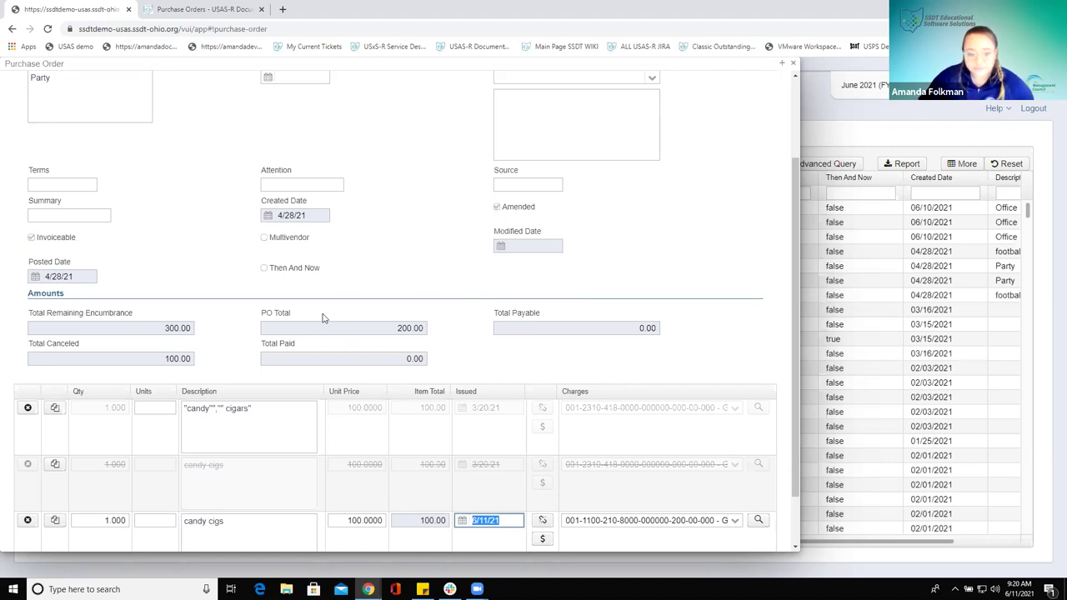
- Open the cancellation date prompt for the candy cigars item, dismiss it, and close the purchase order without saving
left_click(28, 408)
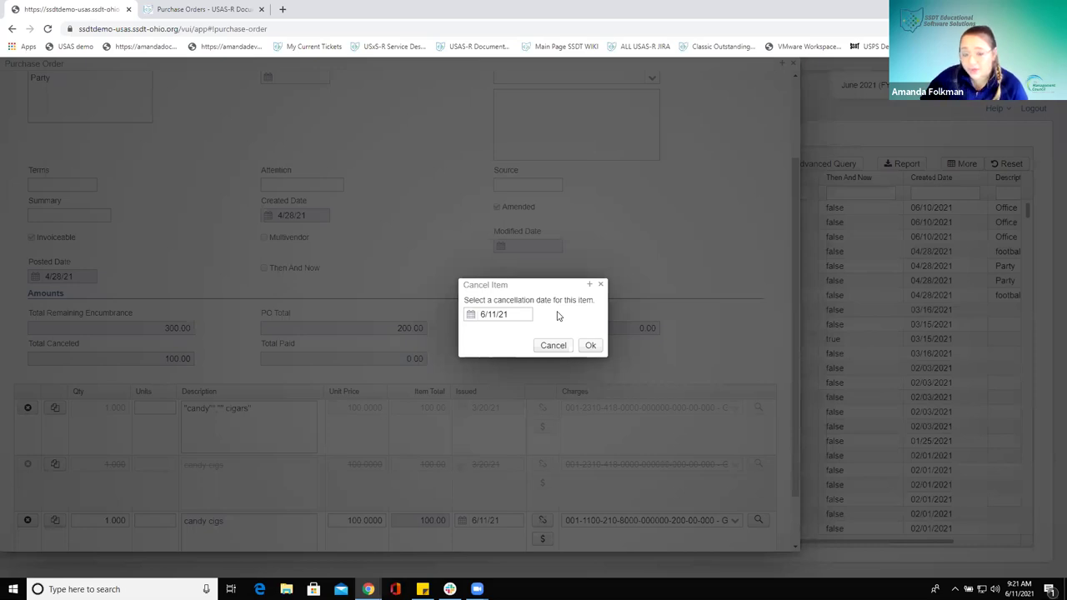
left_click_drag(515, 308, 471, 314)
left_click(518, 310)
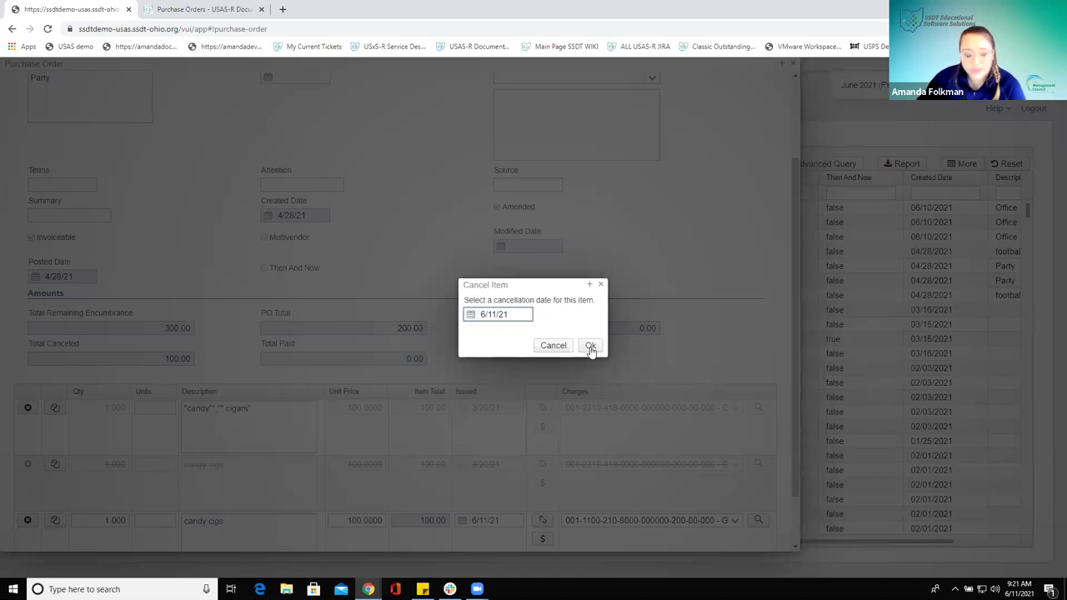
left_click(601, 285)
scroll(321, 221, "up", 3)
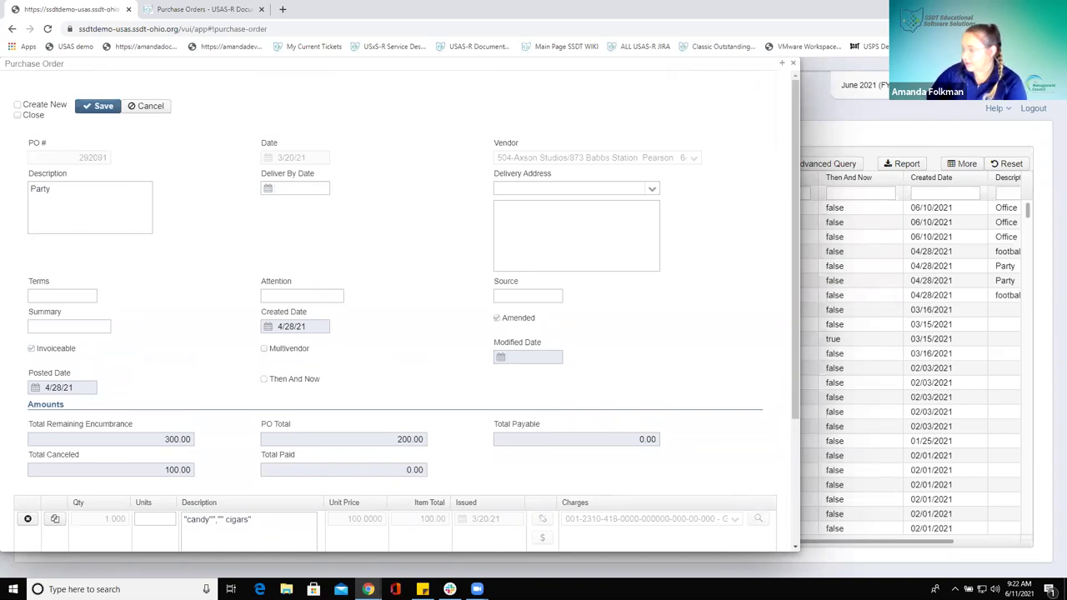
left_click(793, 63)
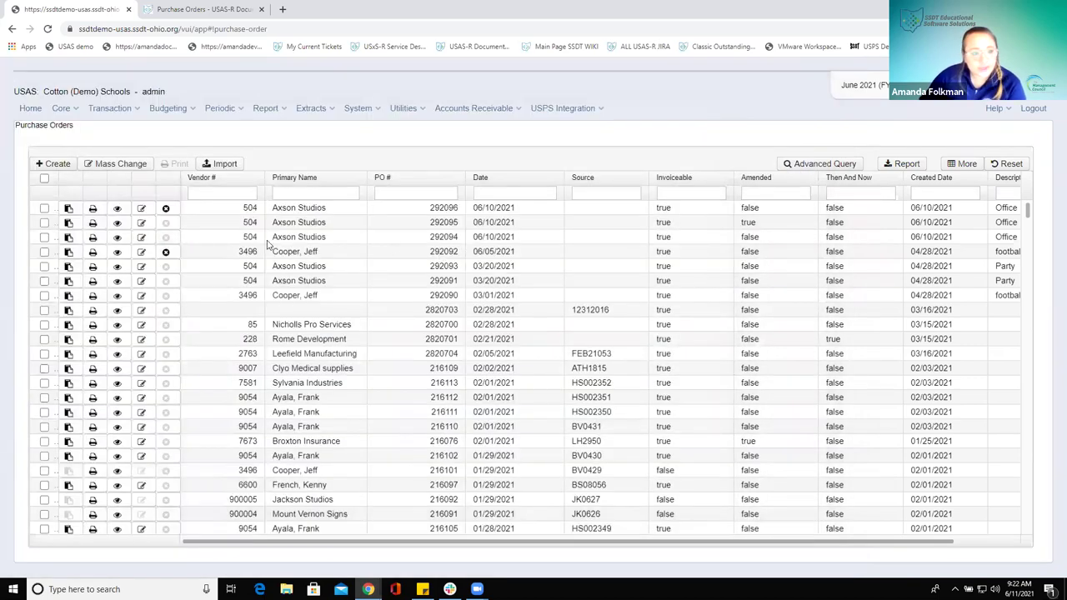
- View the third listed Axson Studios purchase order dated 06/10/2021, examine its items and total payable in Amend mode, and close it without saving
left_click(117, 236)
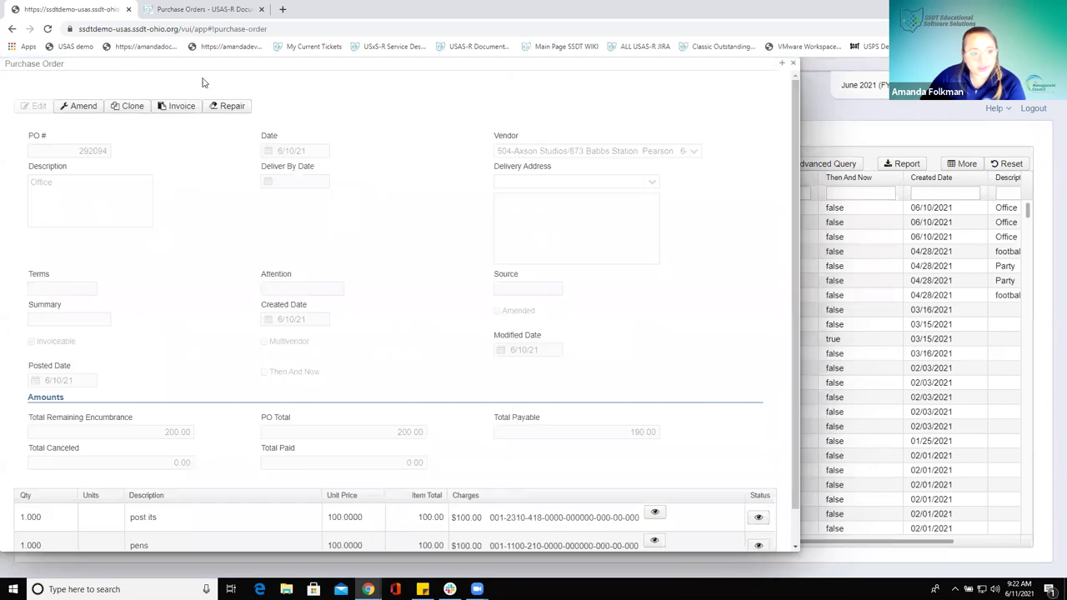
scroll(442, 155, "down", 1)
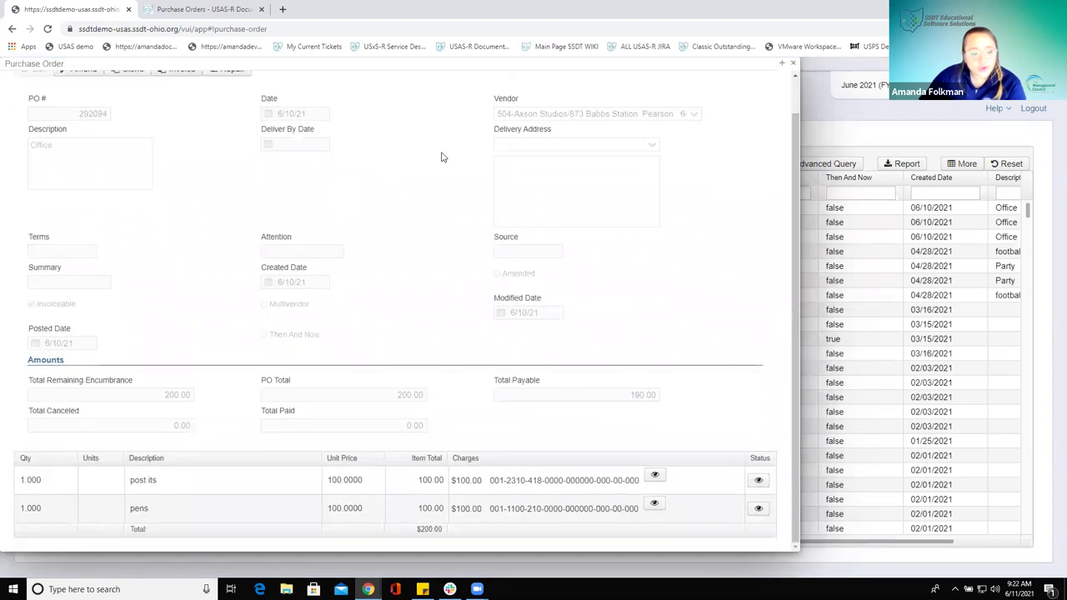
scroll(28, 80, "up", 1)
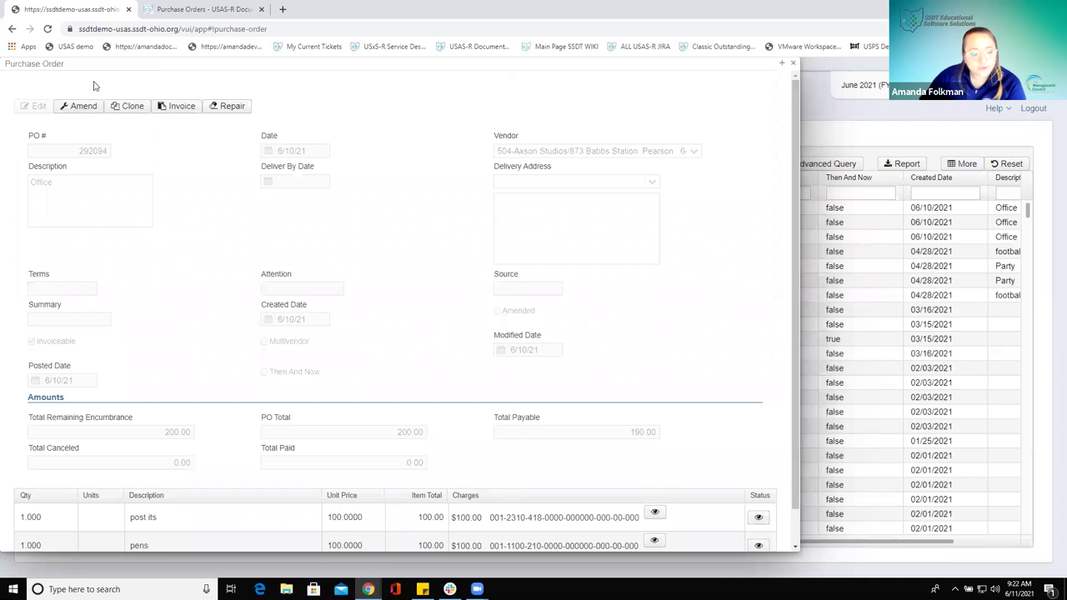
left_click(84, 107)
scroll(421, 208, "down", 1)
scroll(361, 178, "up", 1)
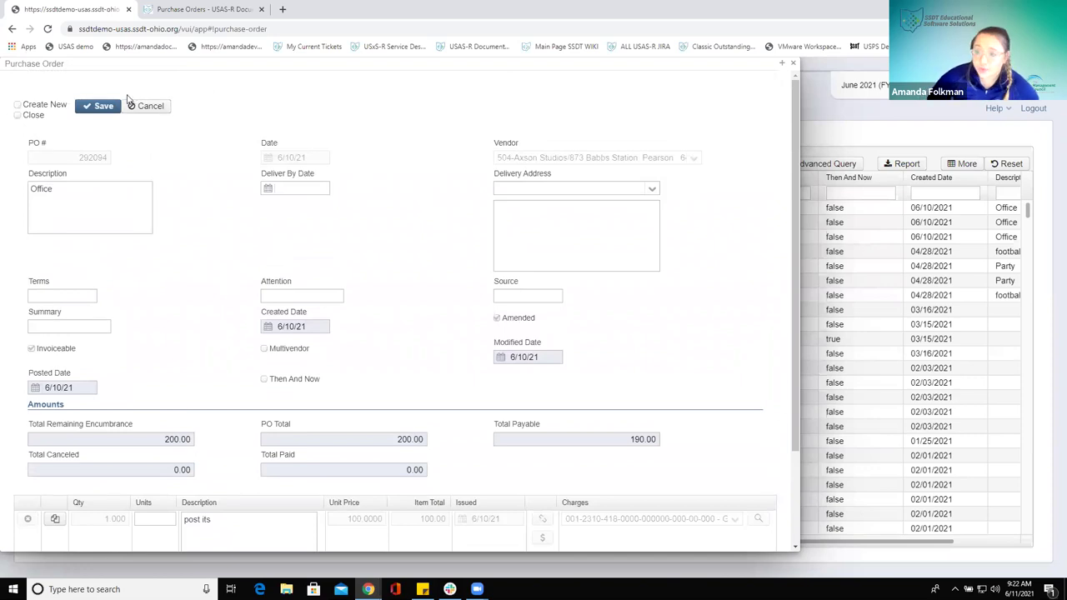
scroll(331, 217, "down", 3)
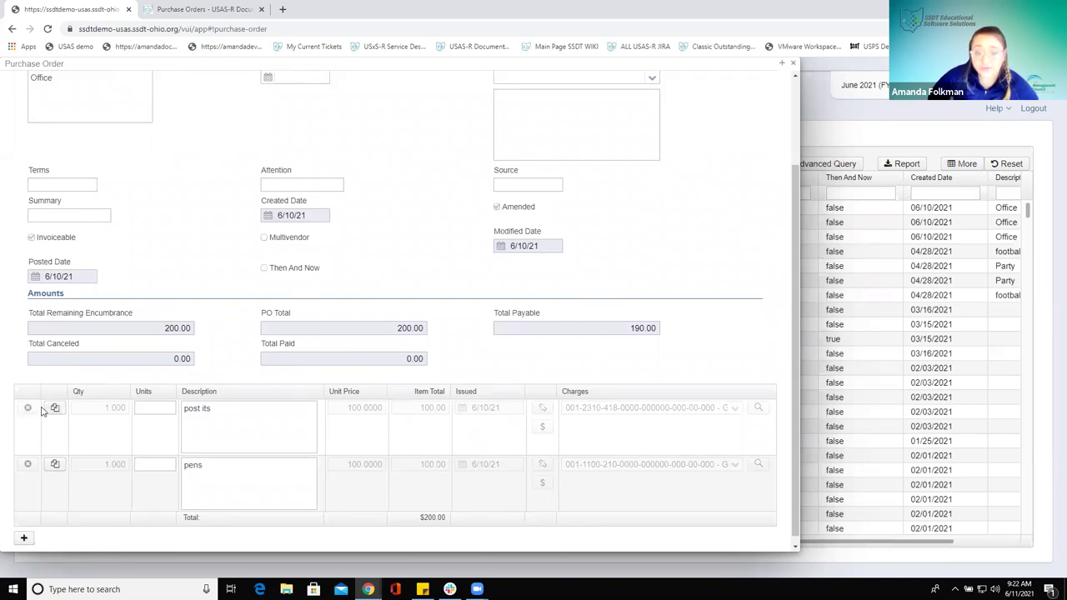
double_click(644, 328)
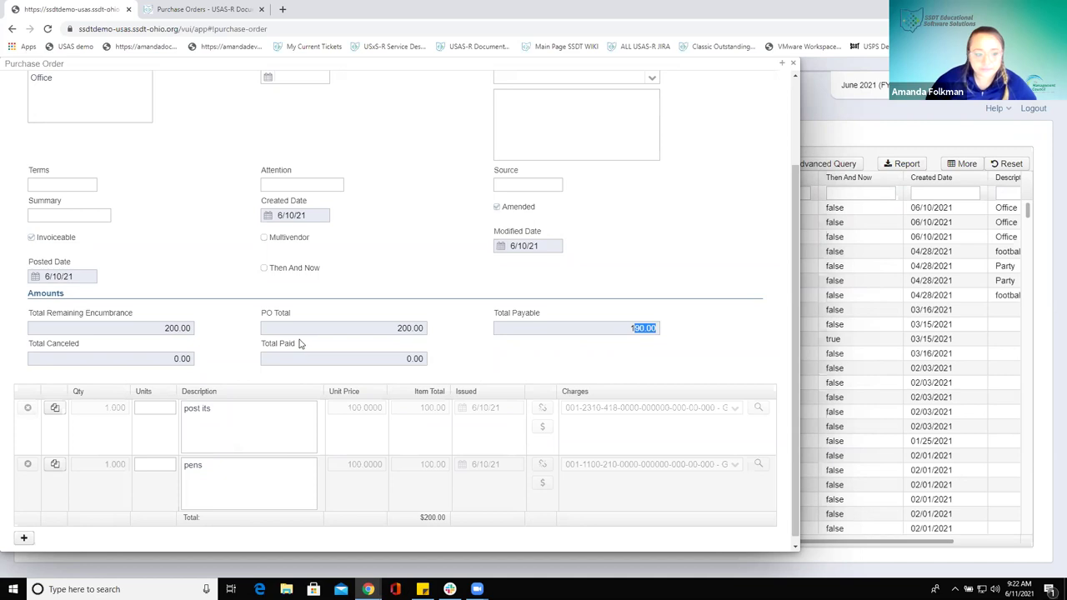
scroll(287, 342, "up", 3)
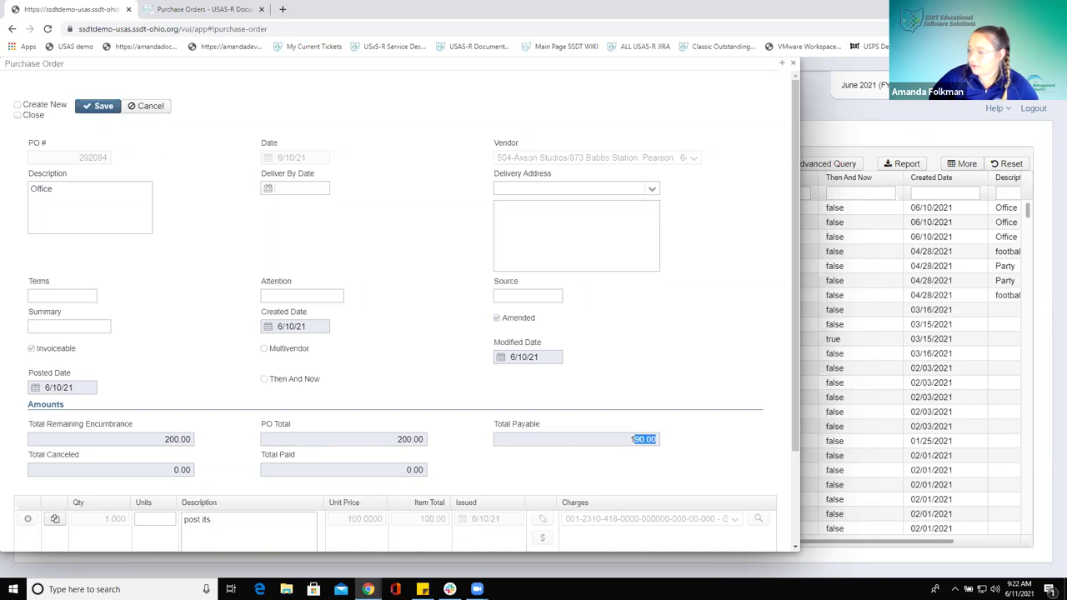
left_click(793, 63)
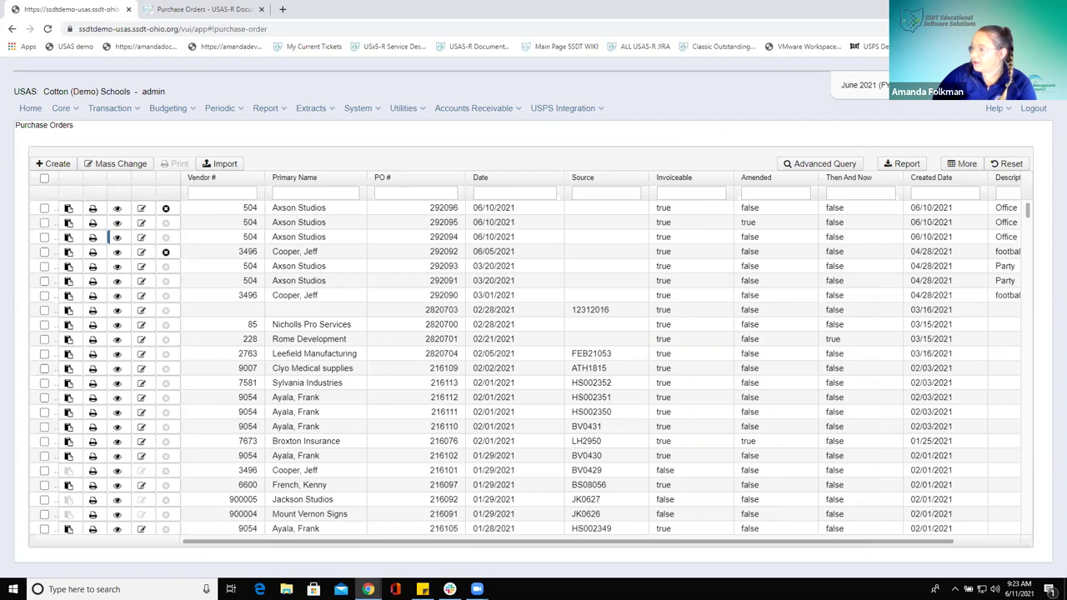
- Switch to the USAS-R documentation on Purchase Orders and go to the Repair Purchase Order section
left_click(198, 12)
scroll(456, 313, "up", 15)
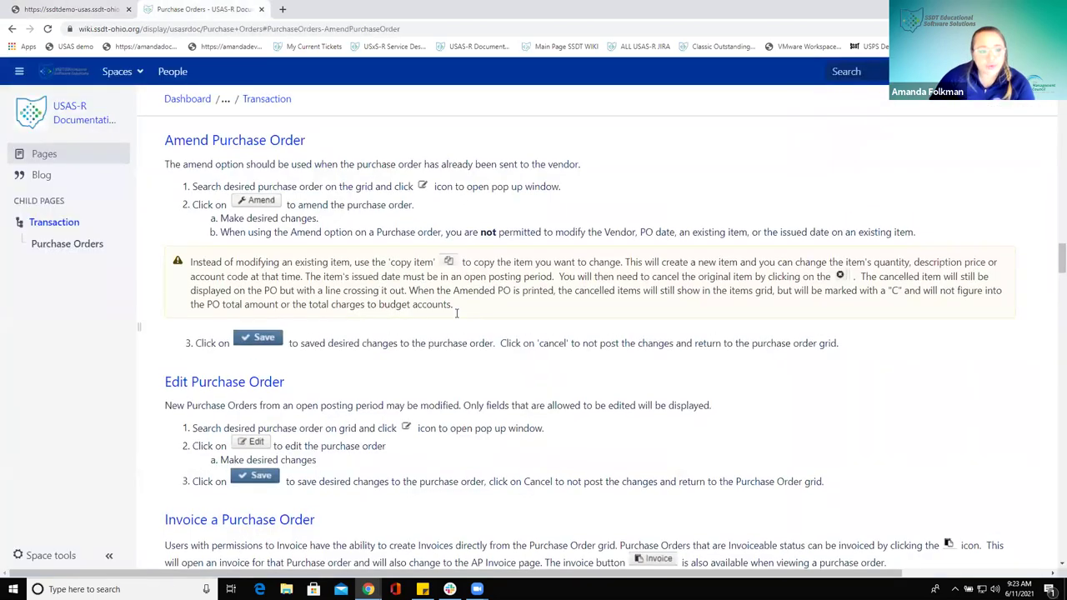
scroll(455, 312, "up", 15)
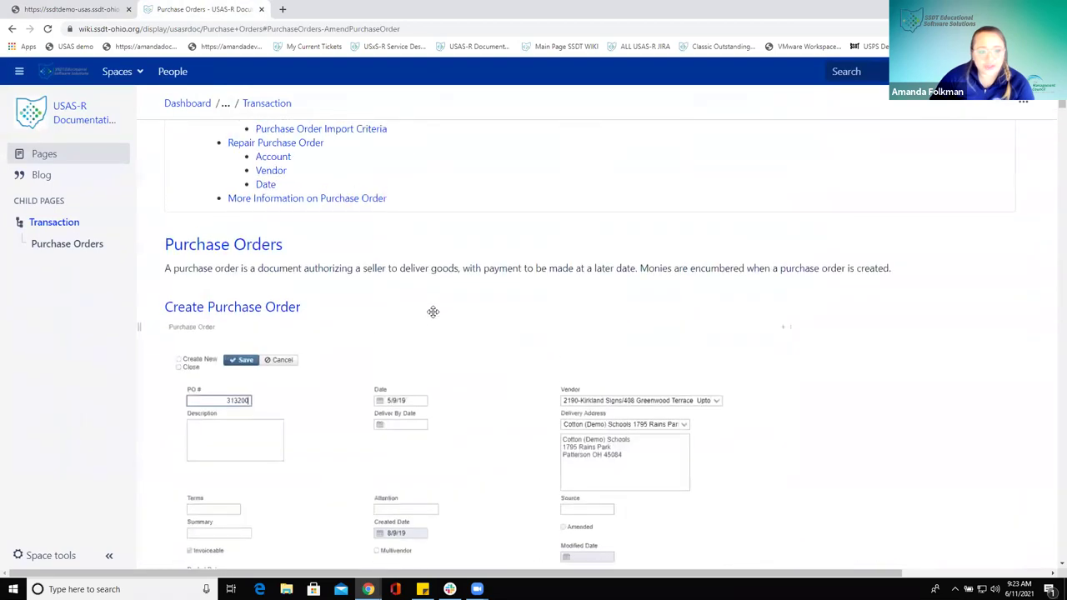
left_click(241, 379)
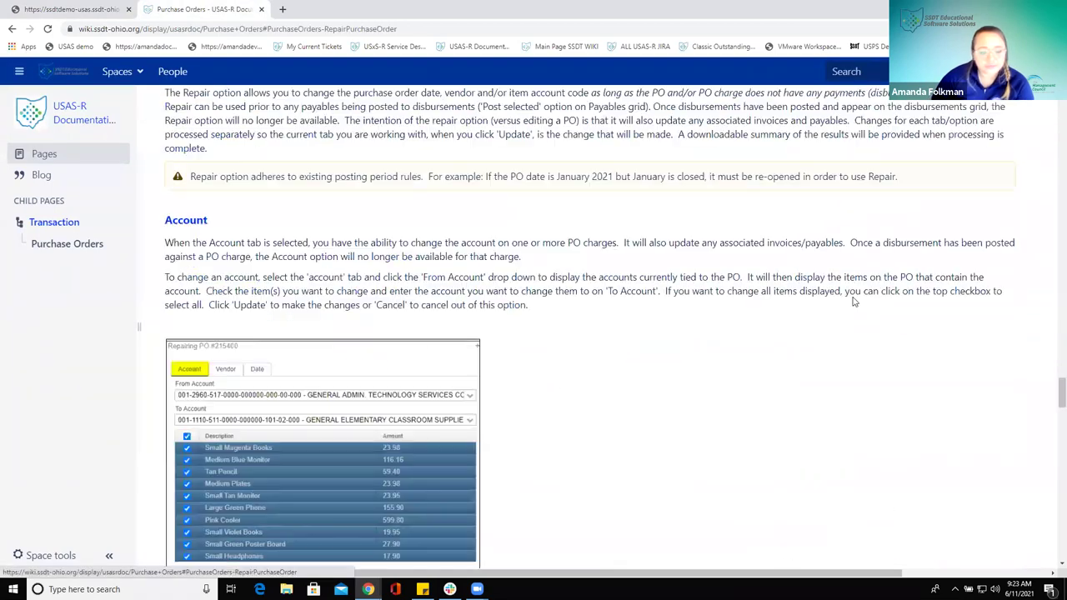
- Review the Repair Purchase Order documentation, return to USAS, and open the Repair window for the 06/05/2021 football purchase order
scroll(592, 218, "up", 3)
scroll(565, 219, "down", 1)
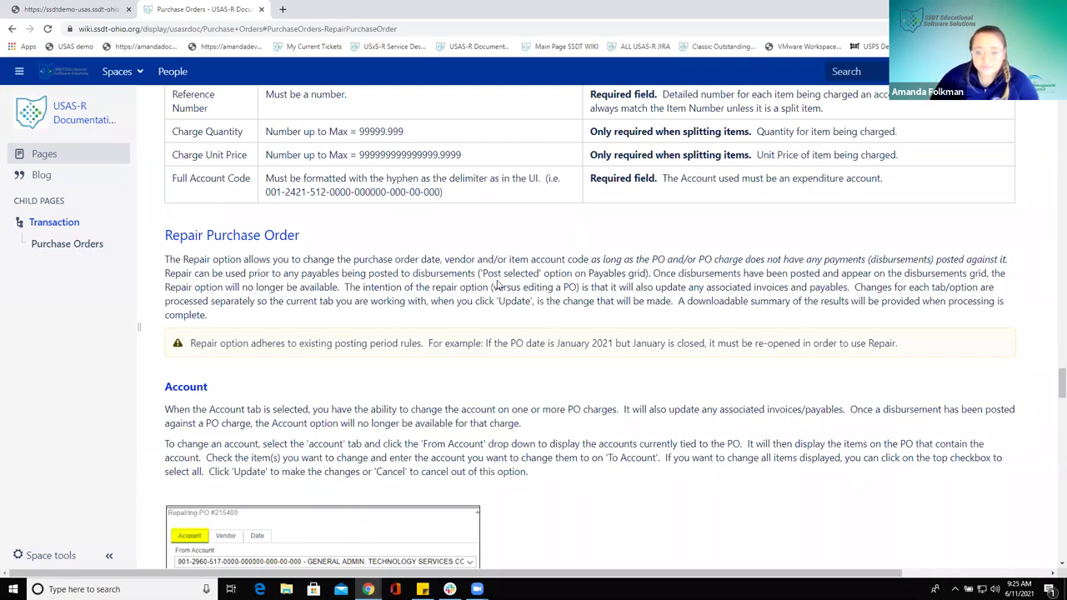
scroll(495, 288, "down", 1)
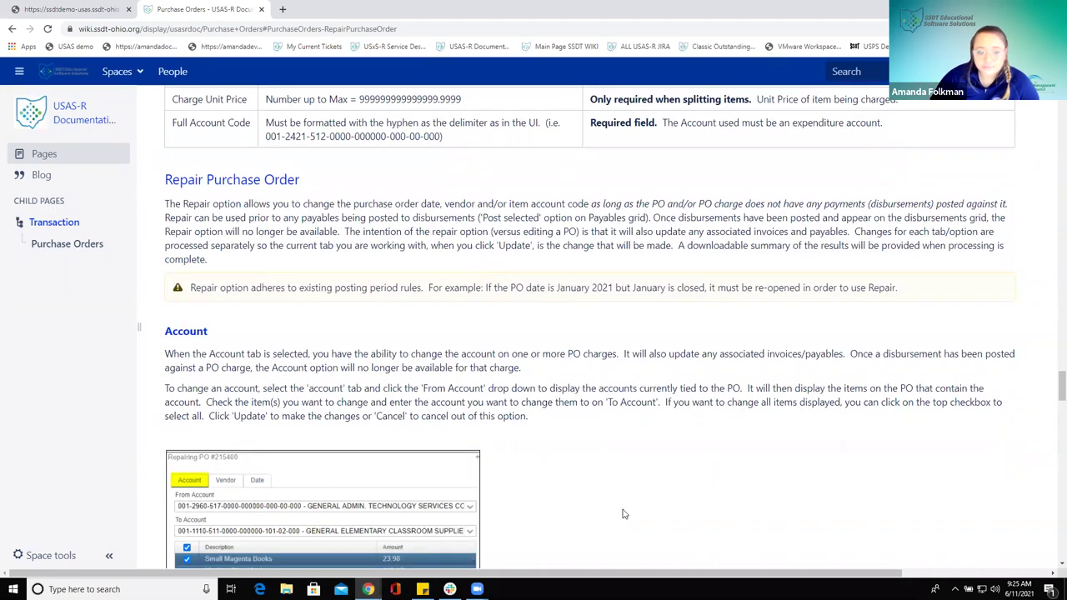
left_click(75, 10)
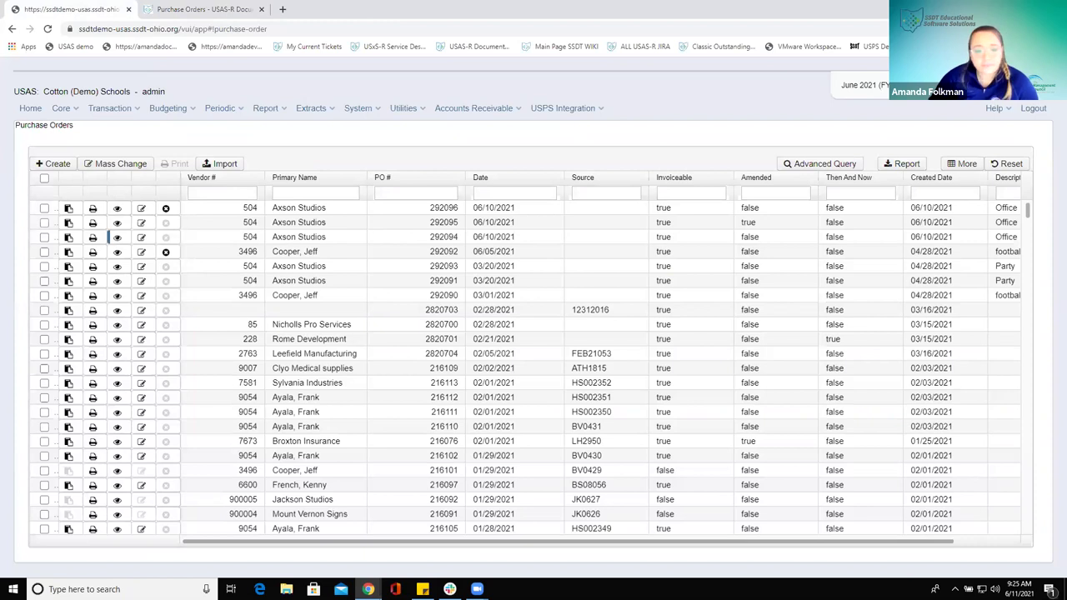
left_click(116, 254)
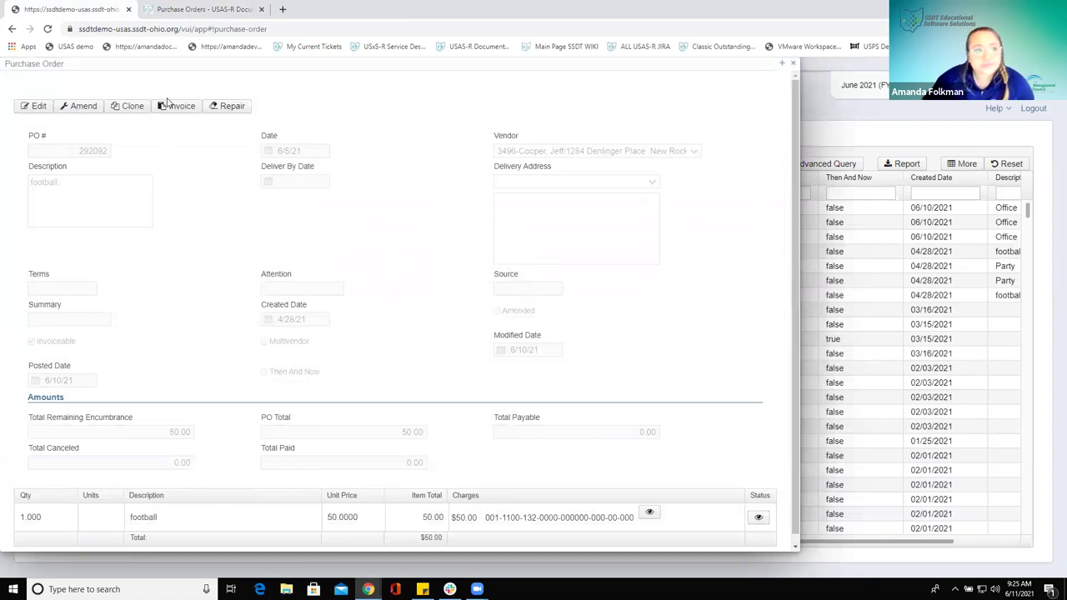
left_click(228, 108)
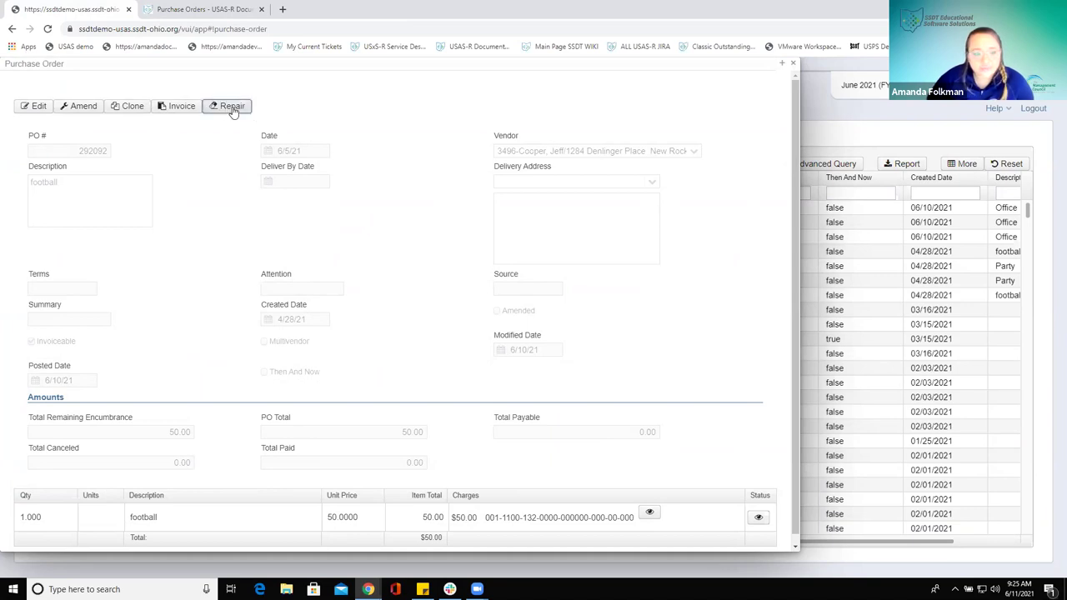
left_click_drag(137, 78, 330, 110)
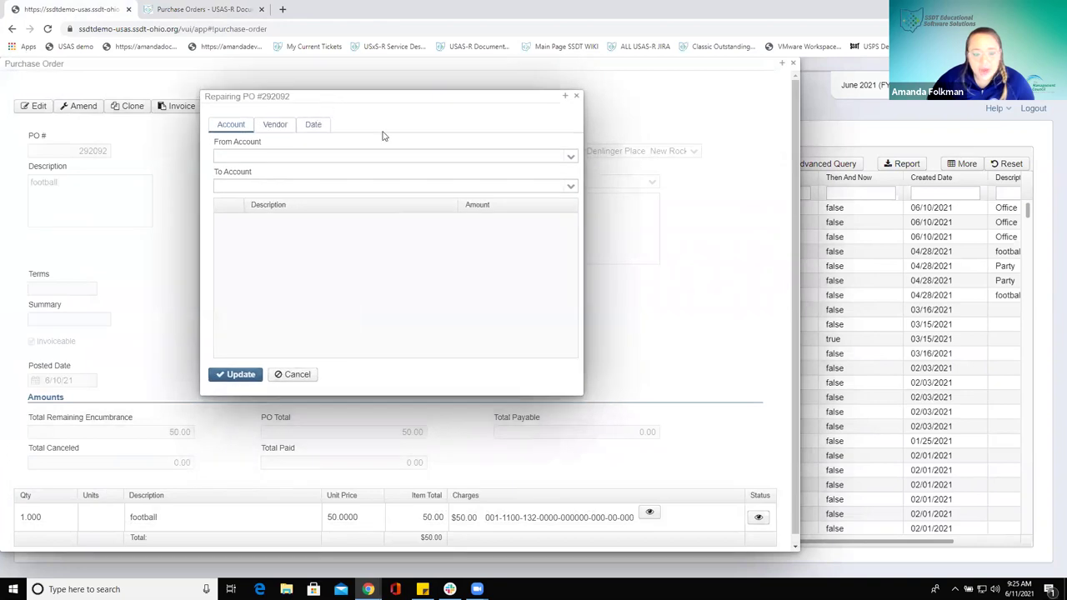
- Examine the Account, Vendor and Date options available for repairing the football purchase order
left_click(265, 125)
left_click(313, 125)
left_click(228, 125)
left_click(306, 126)
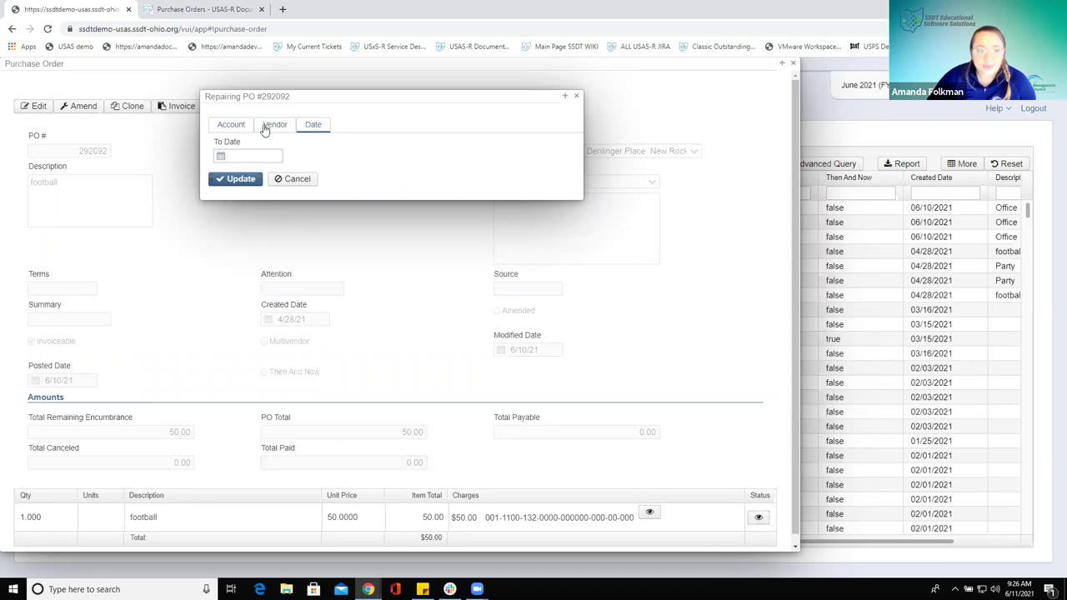
left_click(226, 125)
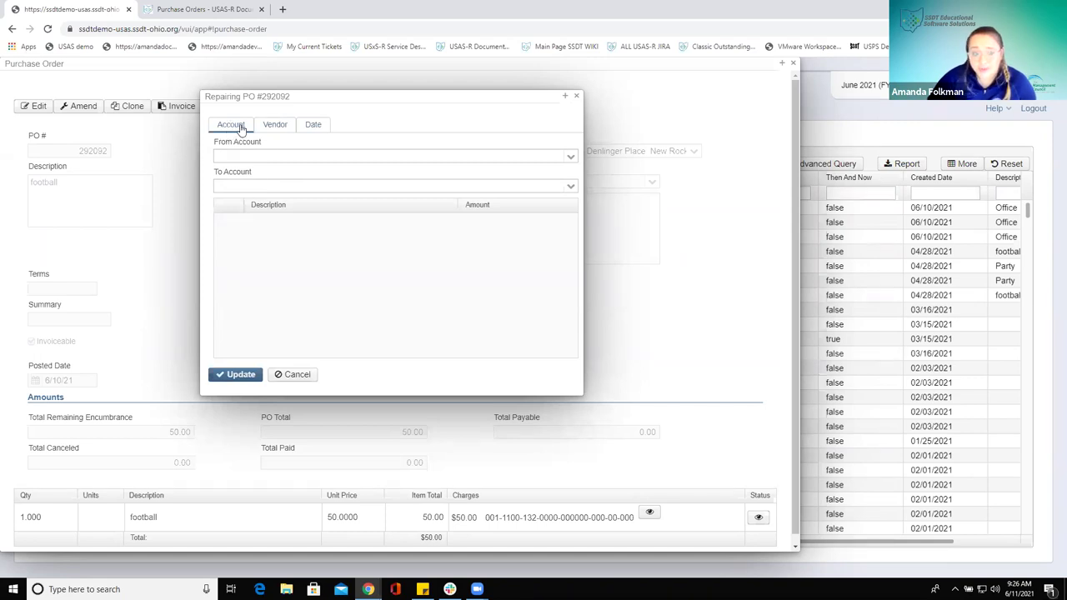
left_click(312, 125)
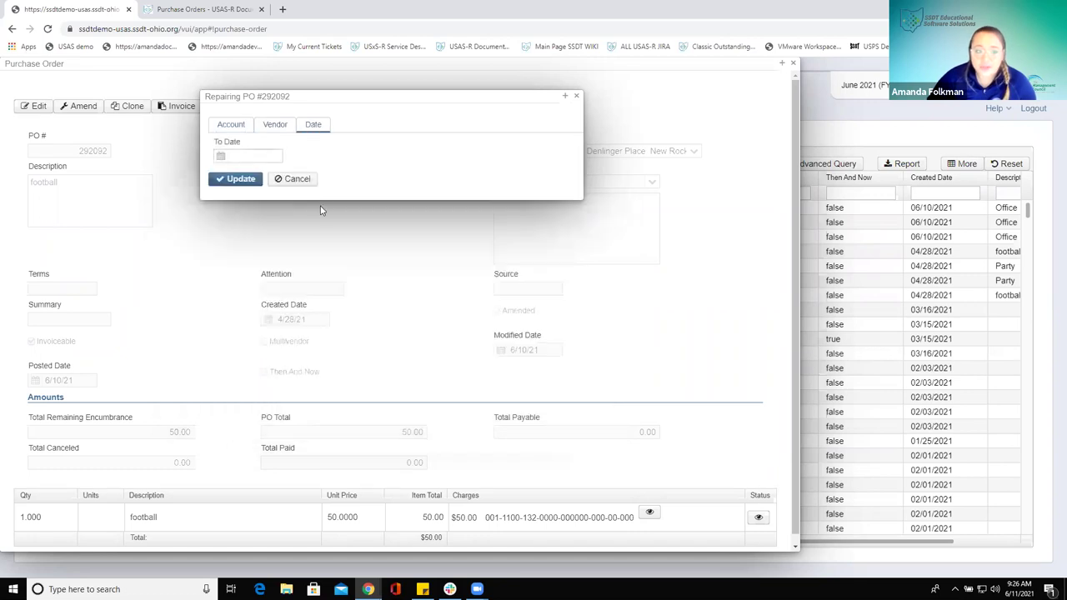
left_click(276, 125)
left_click(229, 125)
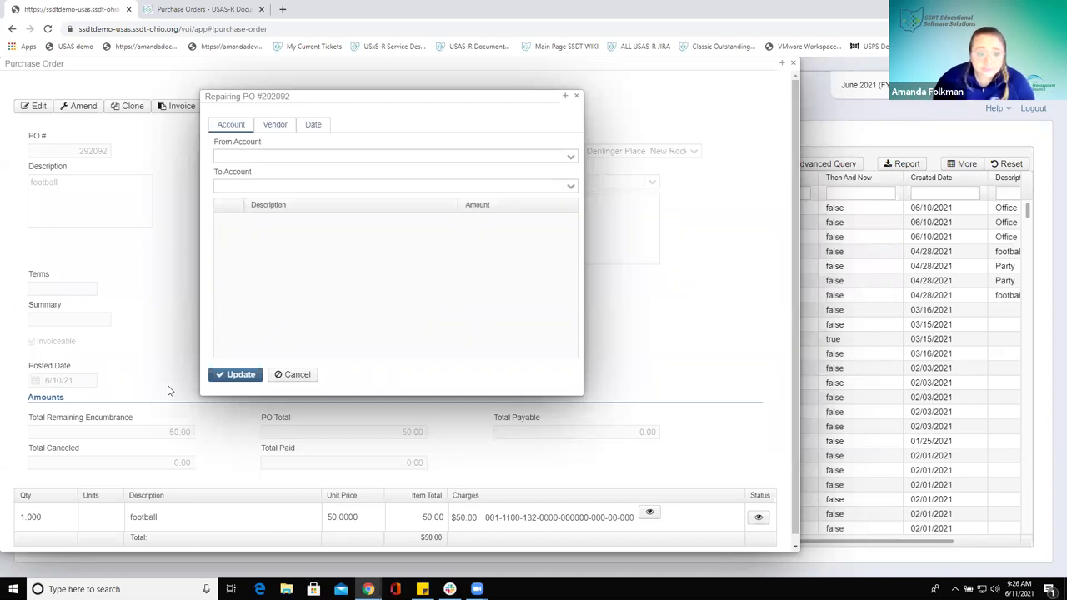
- Try to repair the football purchase order's date to 5/30/21, and dismiss the resulting message
left_click(314, 126)
left_click_drag(332, 96, 333, 182)
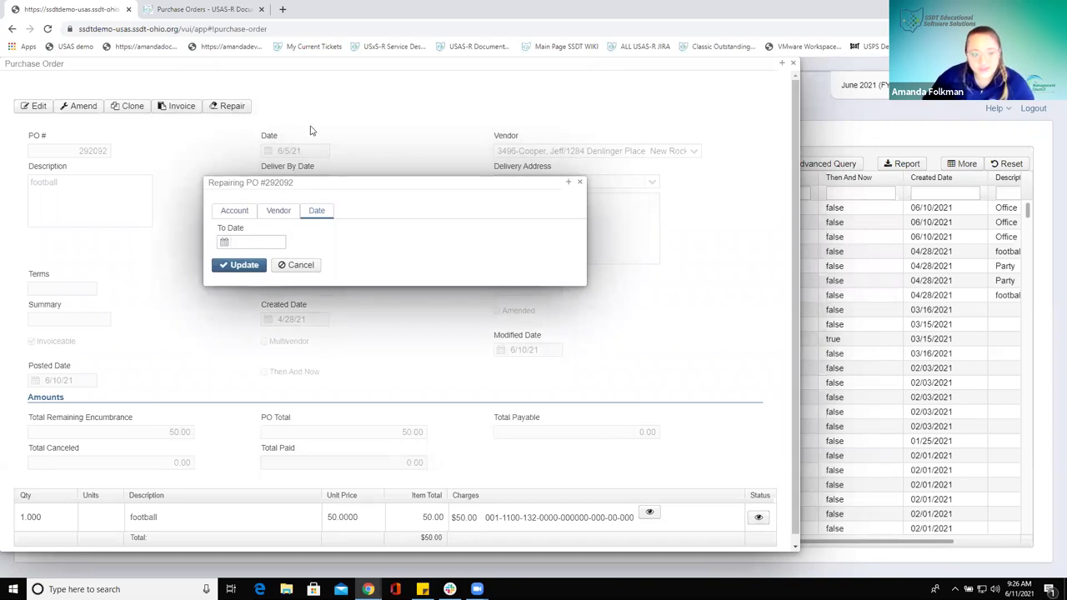
left_click(254, 242)
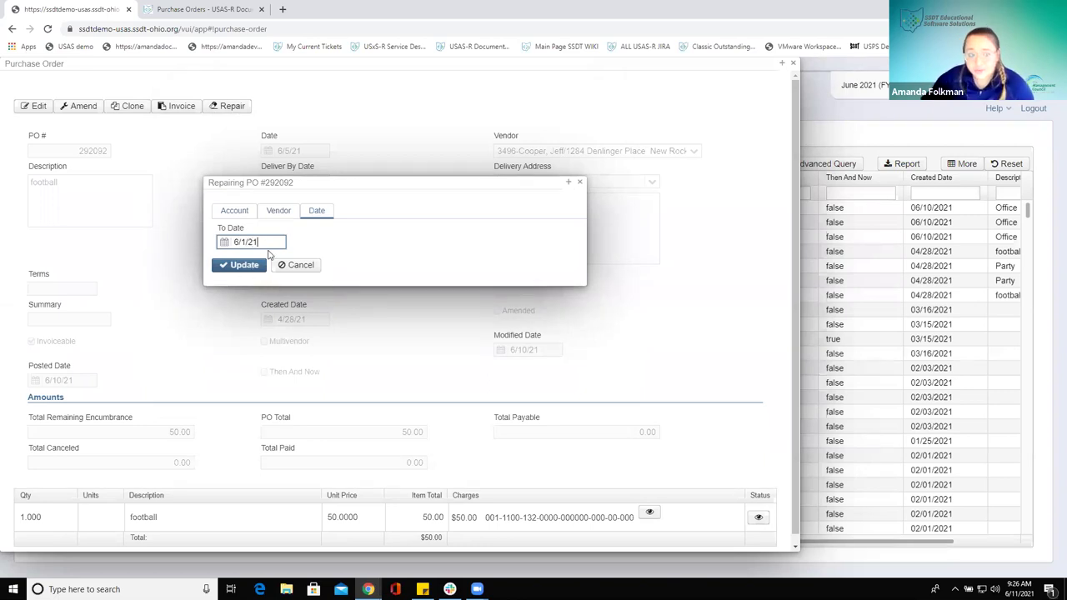
triple_click(268, 242)
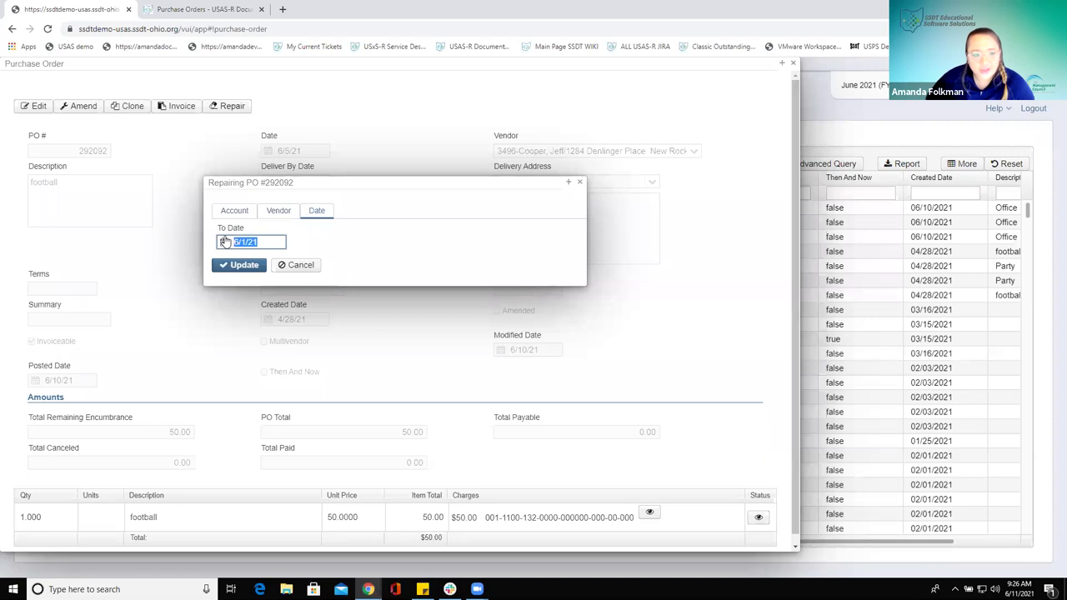
type("5/30/21")
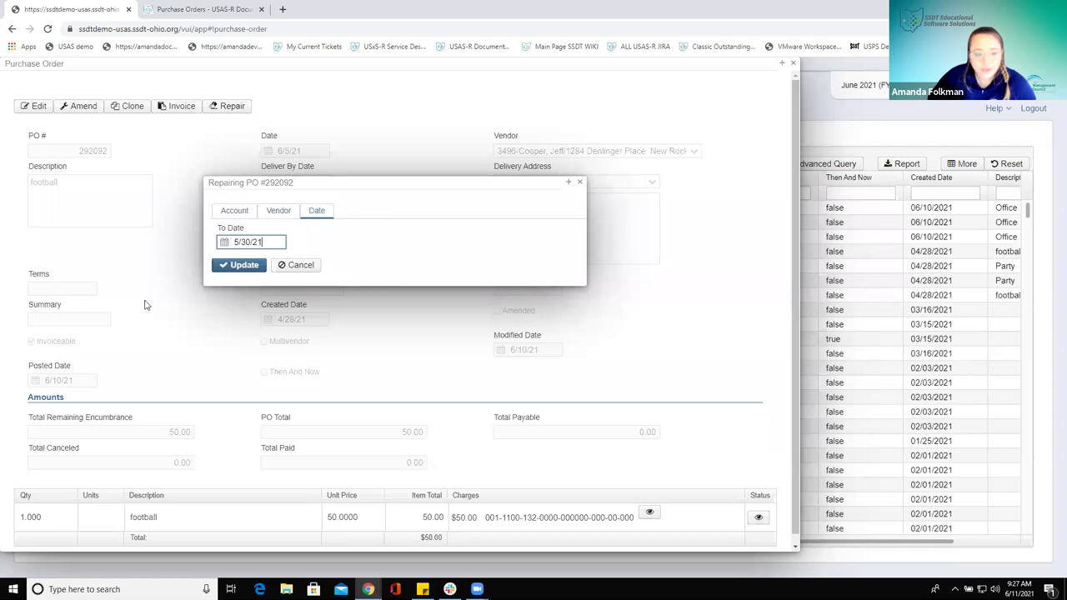
left_click(240, 267)
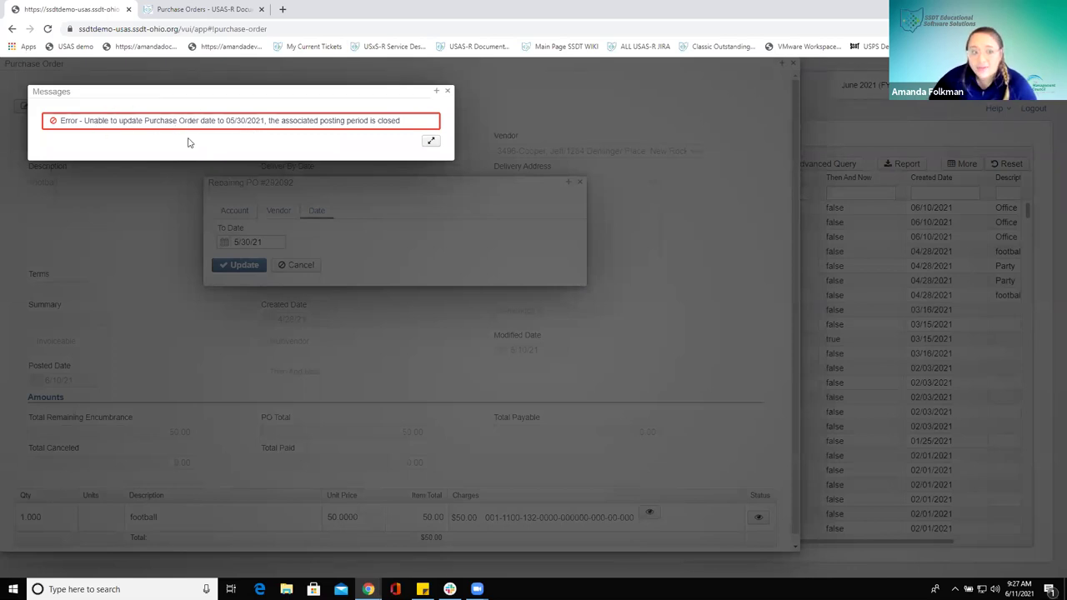
left_click(447, 91)
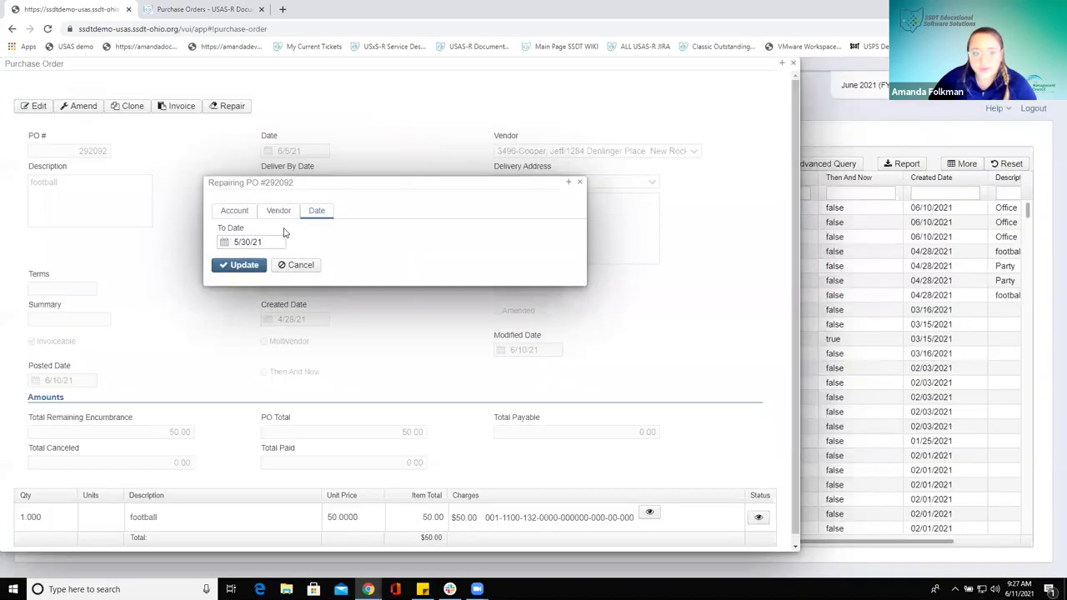
- Repair the football purchase order's date to 6/1/21 and dismiss the message
triple_click(248, 241)
type("6/1")
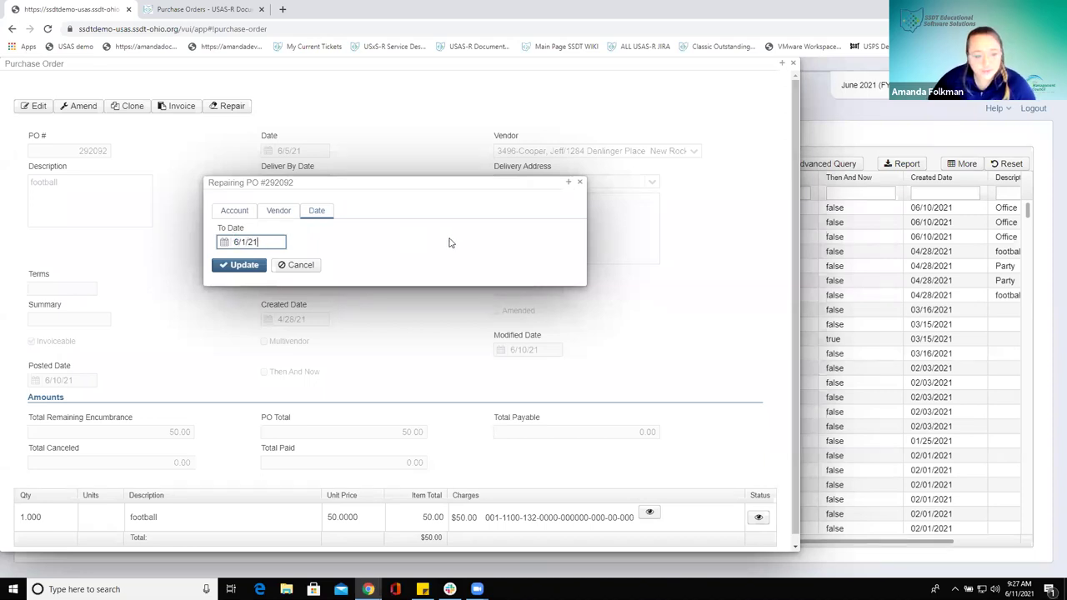
left_click(238, 267)
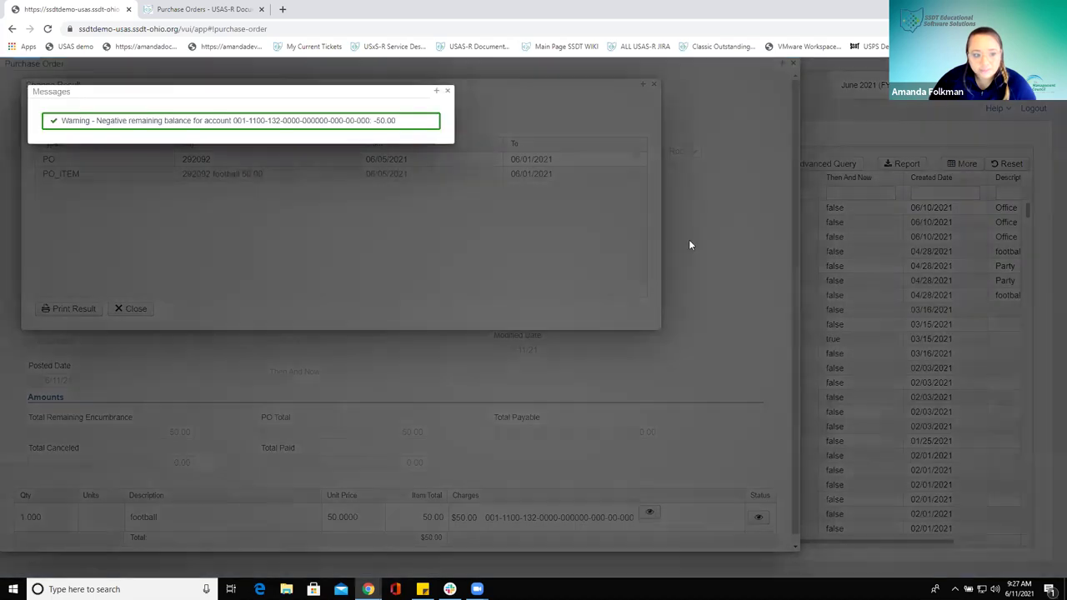
left_click(449, 93)
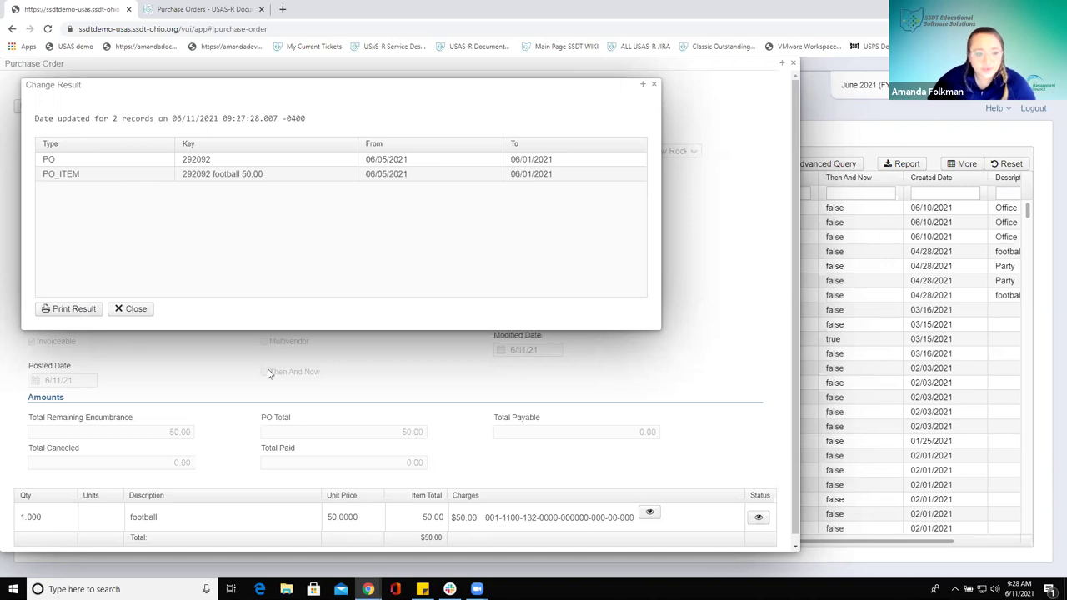
- Print the date change result as a PDF, view it, and close both the report and the change result
left_click(62, 315)
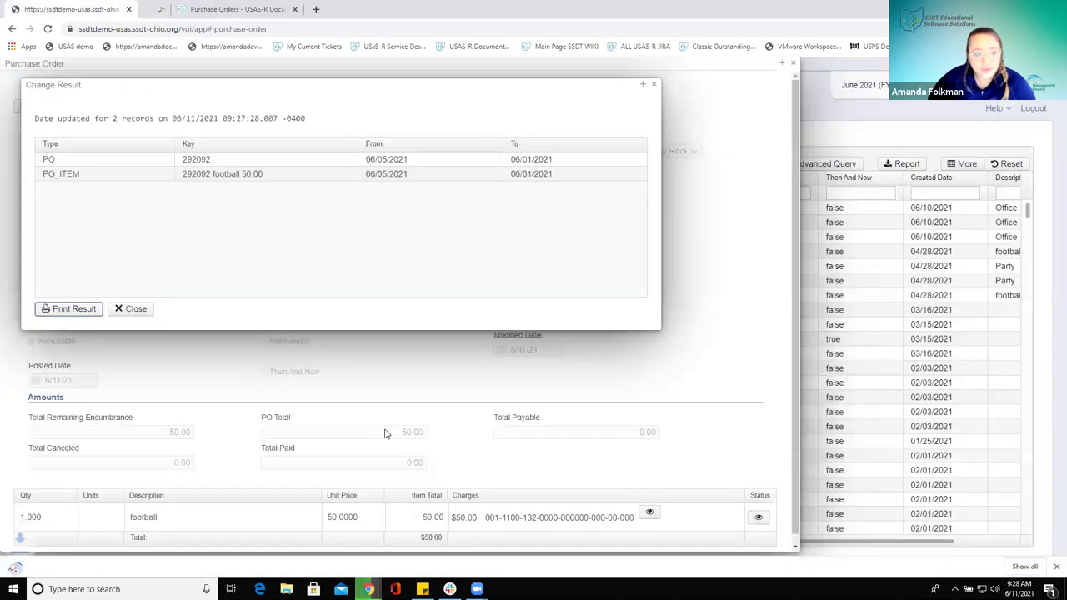
left_click(60, 566)
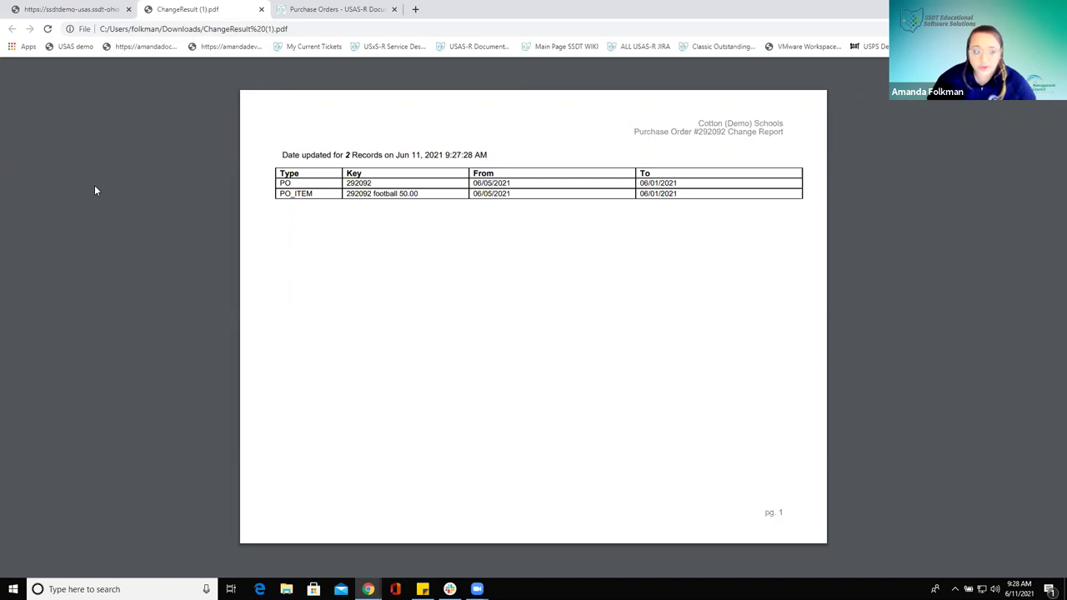
left_click(261, 10)
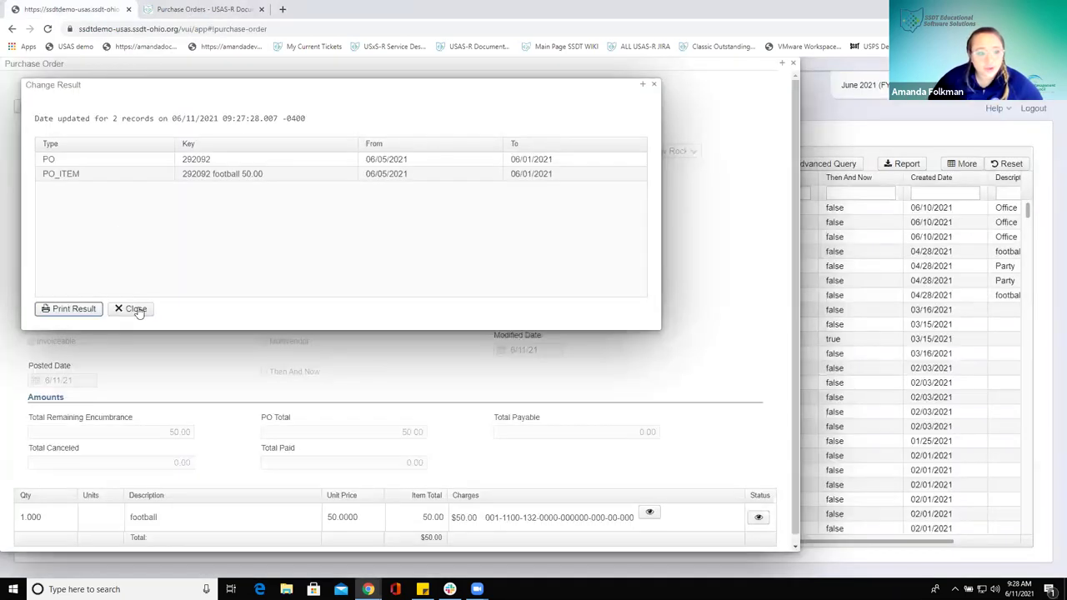
left_click(133, 309)
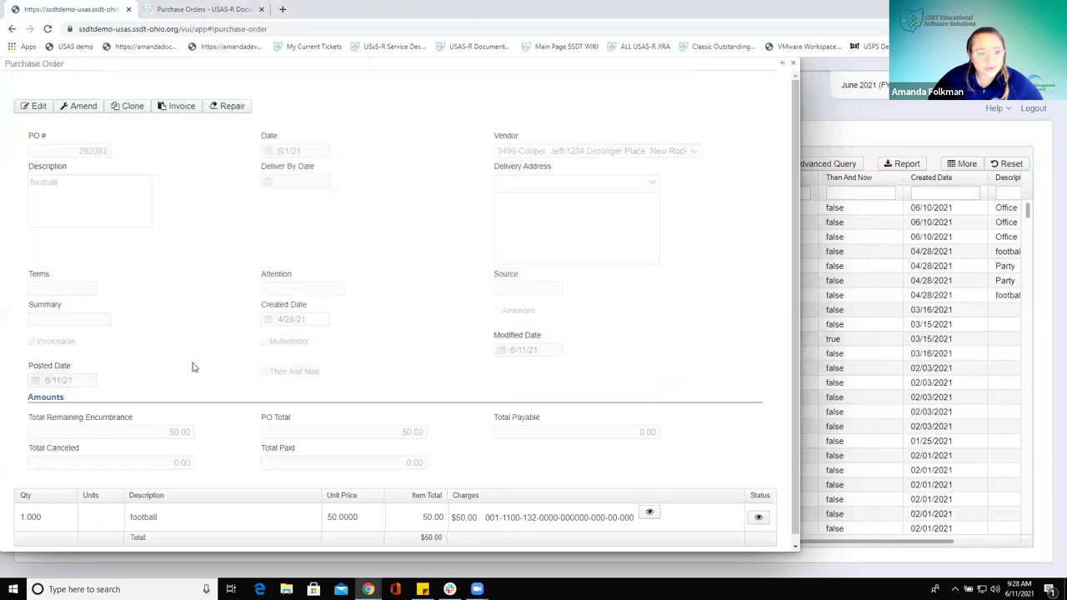
- Reopen Repair for the football purchase order and choose 90-Skidaway Island Services as the new vendor
left_click(231, 106)
left_click_drag(267, 81, 442, 101)
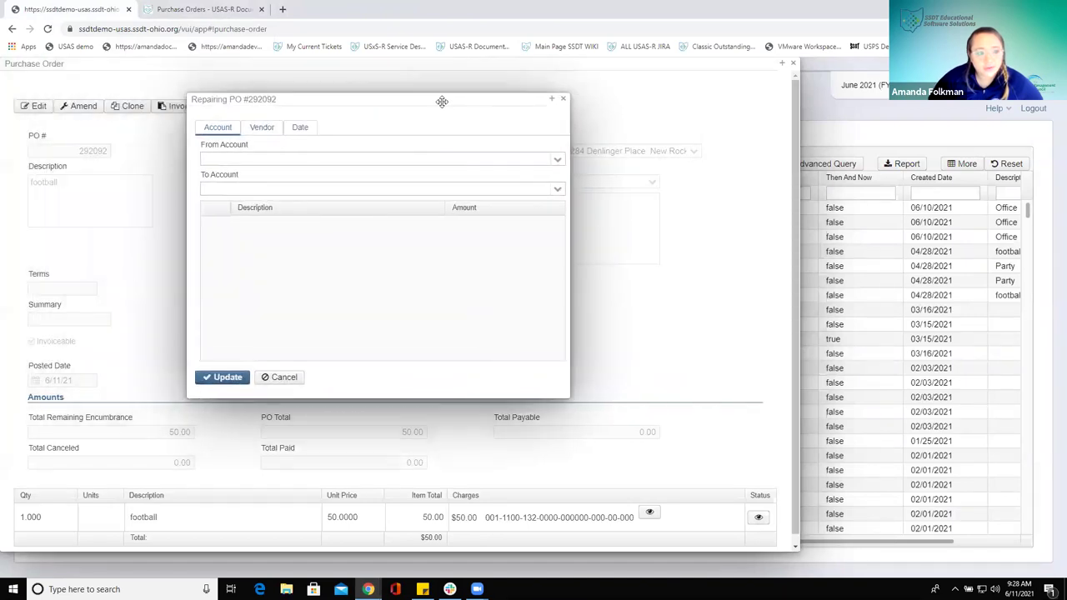
left_click(260, 130)
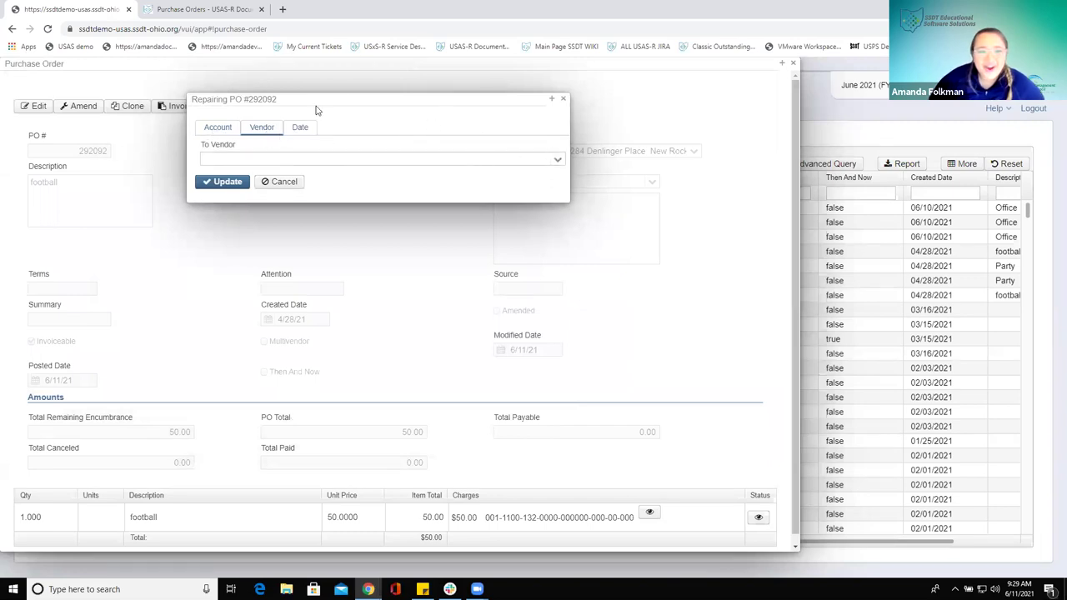
left_click_drag(348, 100, 471, 216)
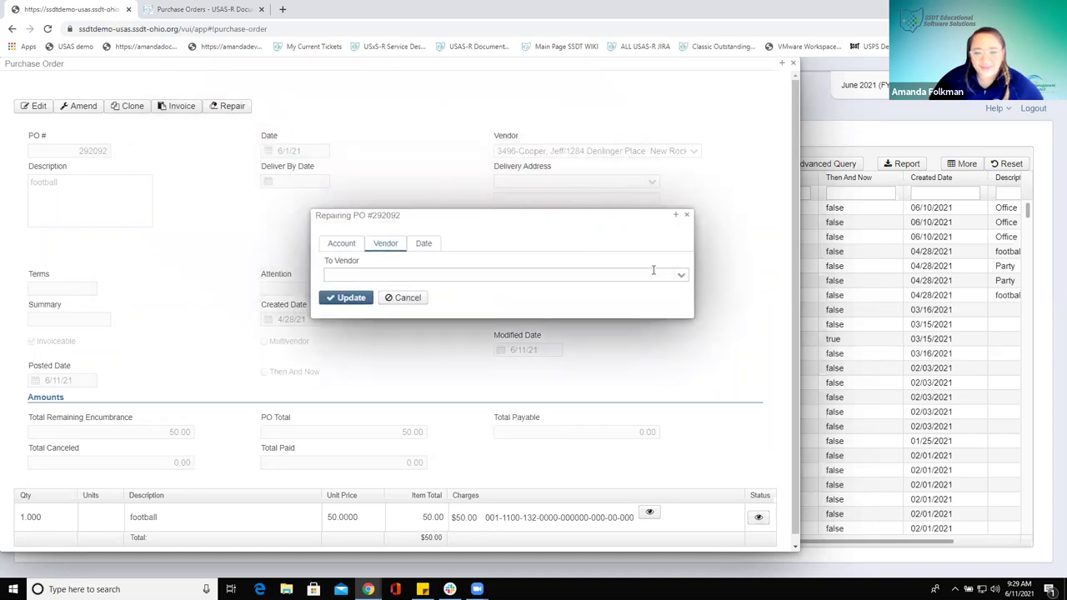
left_click(679, 276)
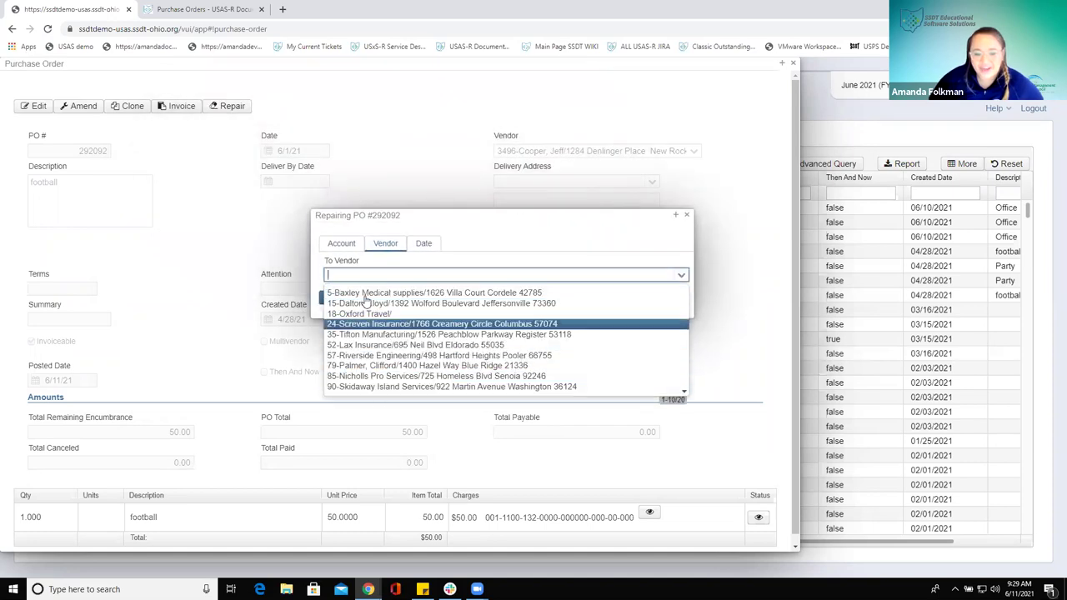
left_click(380, 274)
left_click(379, 274)
type("6")
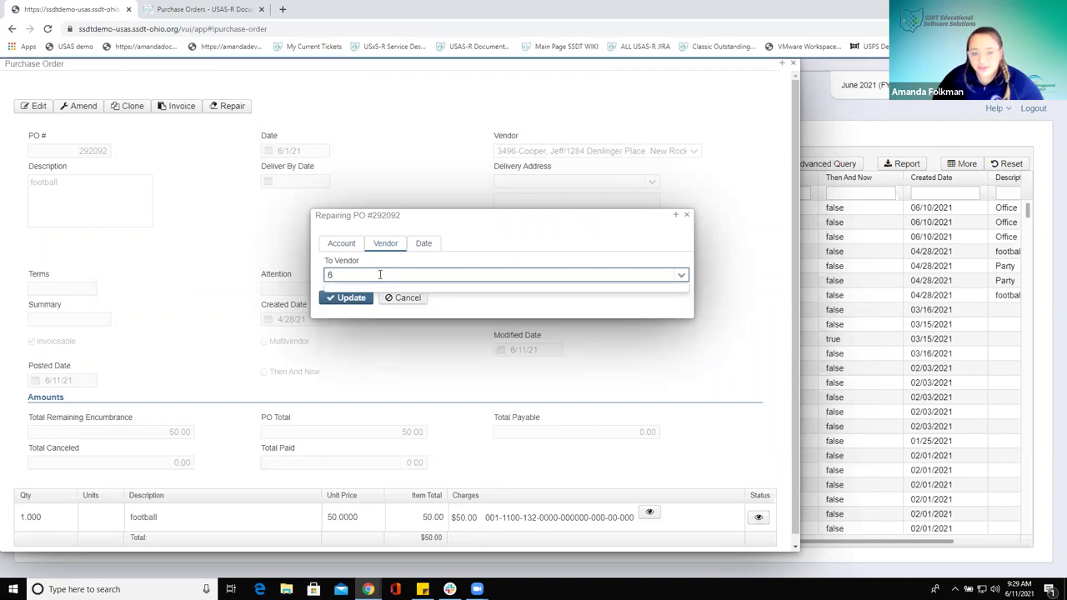
left_click(684, 276)
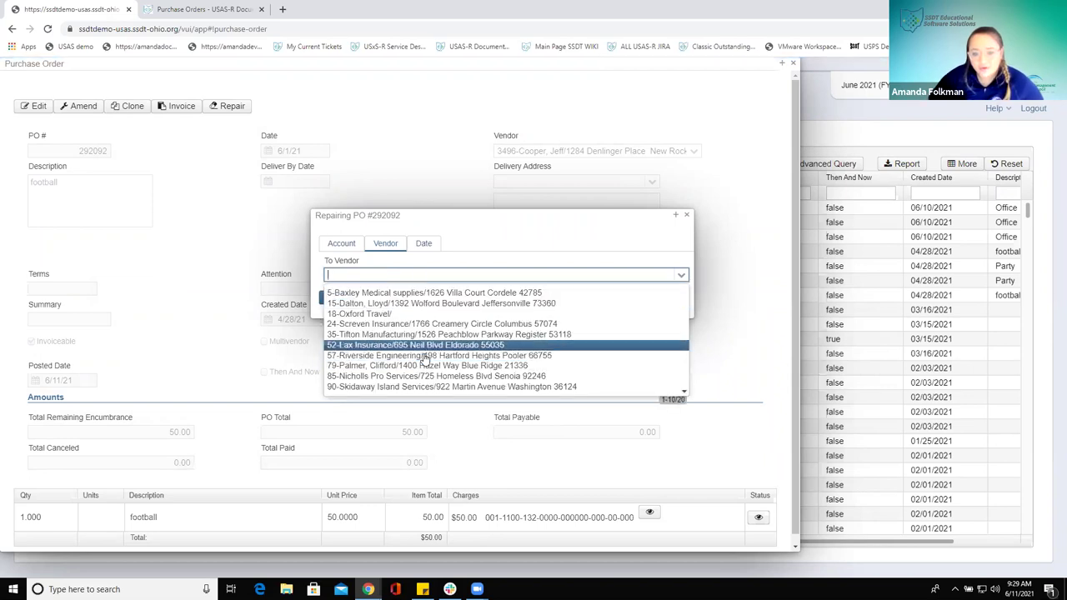
left_click(425, 387)
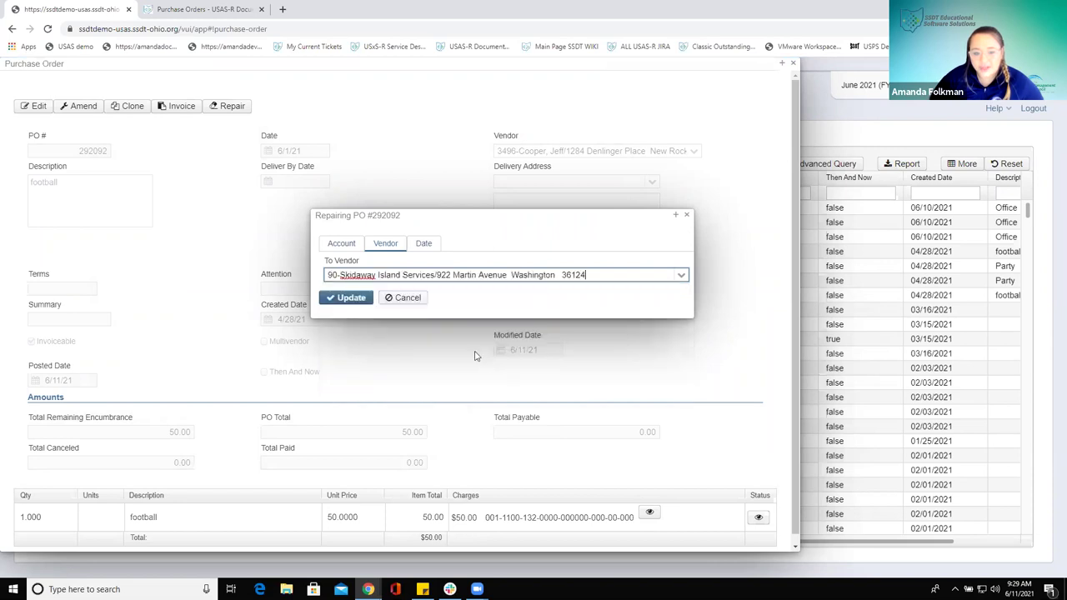
- Apply the vendor repair, dismiss the message, and close the change result and the purchase order
left_click(342, 300)
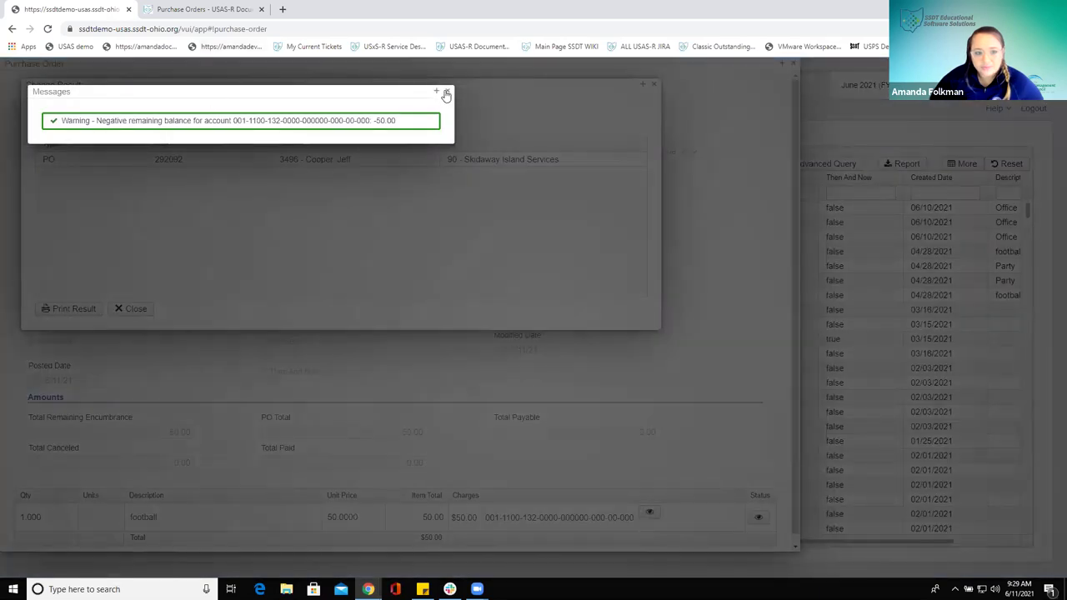
left_click(446, 93)
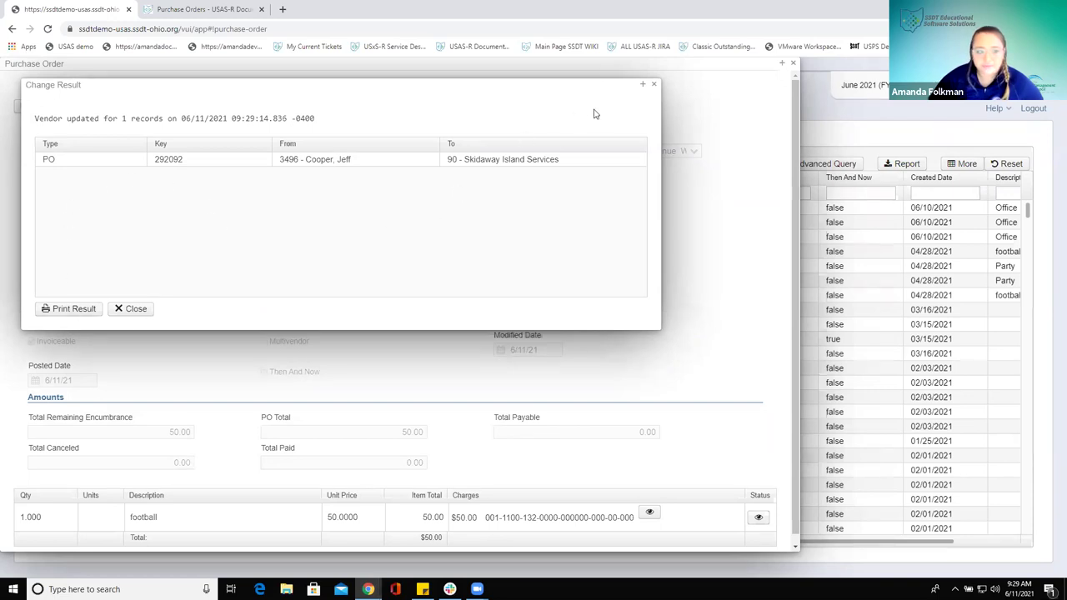
left_click(656, 85)
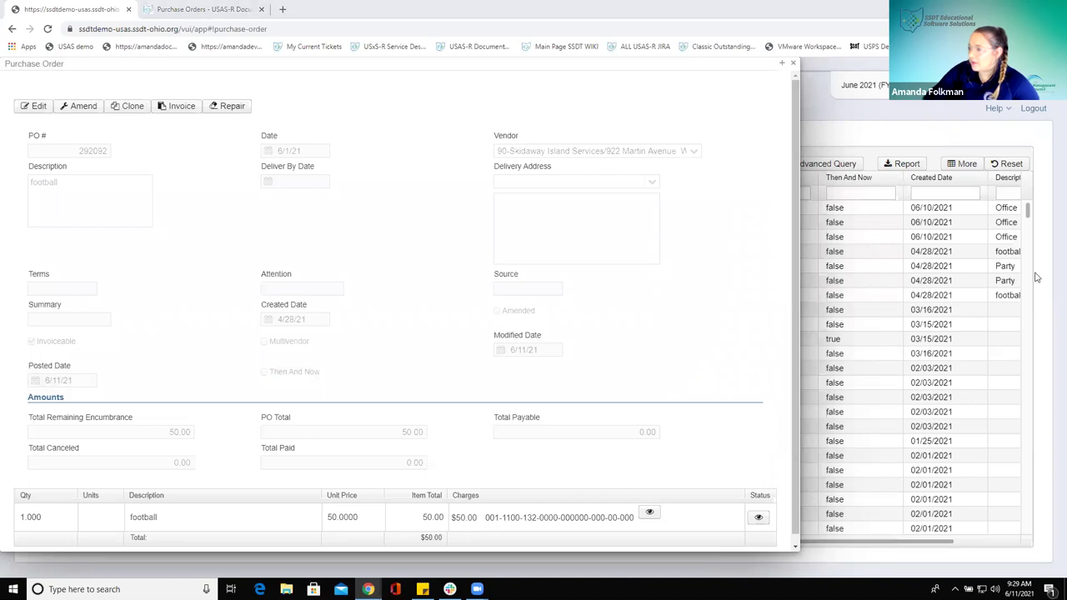
left_click(793, 62)
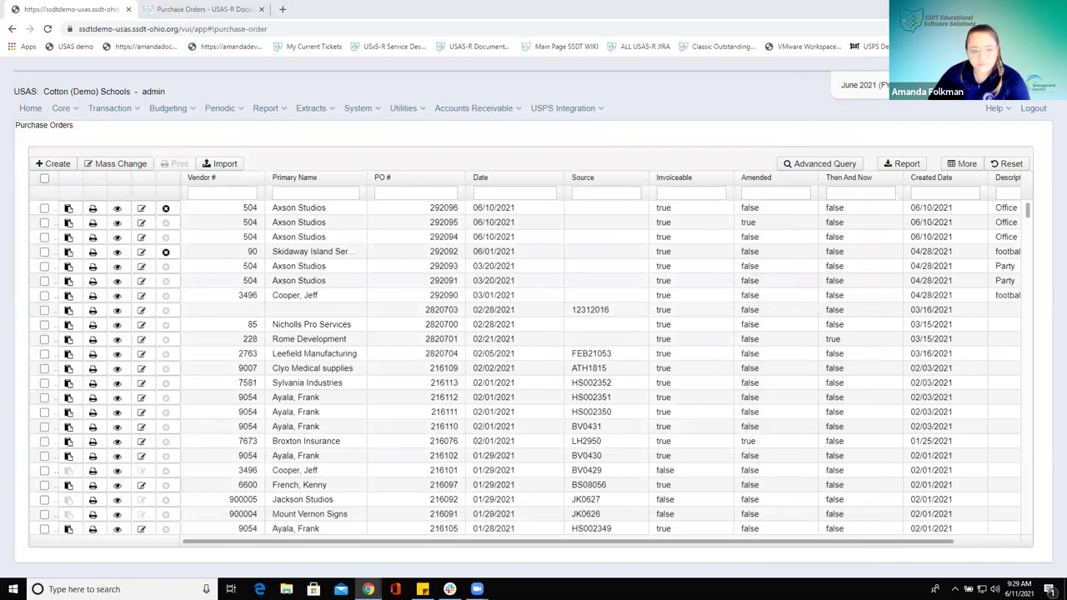
- Filter the purchase order grid by the exact PO number of the Violet Cooler order and open that order for viewing
left_click(406, 194)
type("=216112")
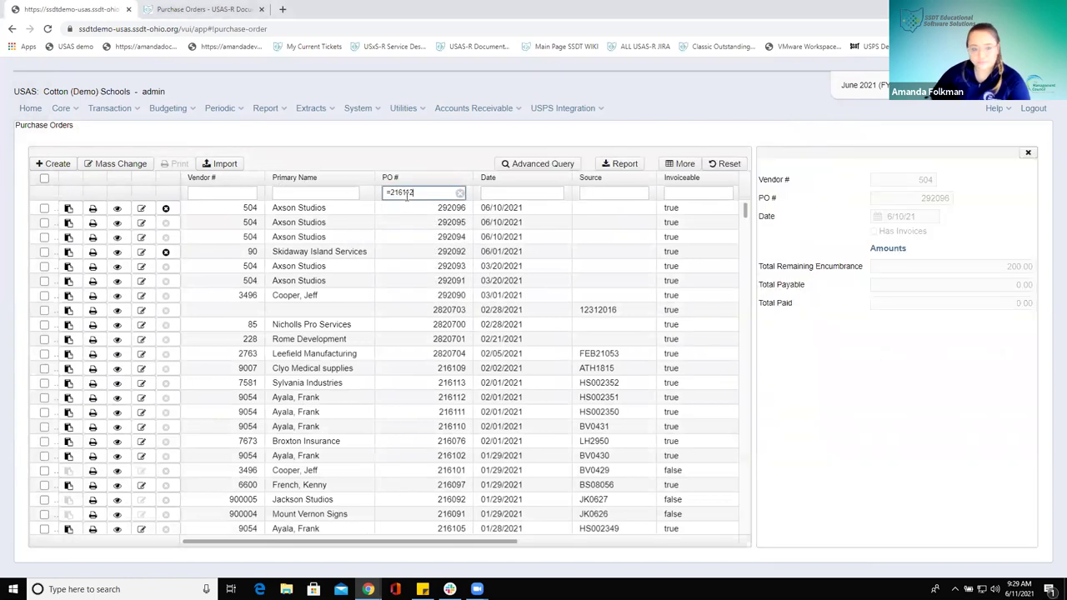
left_click(117, 208)
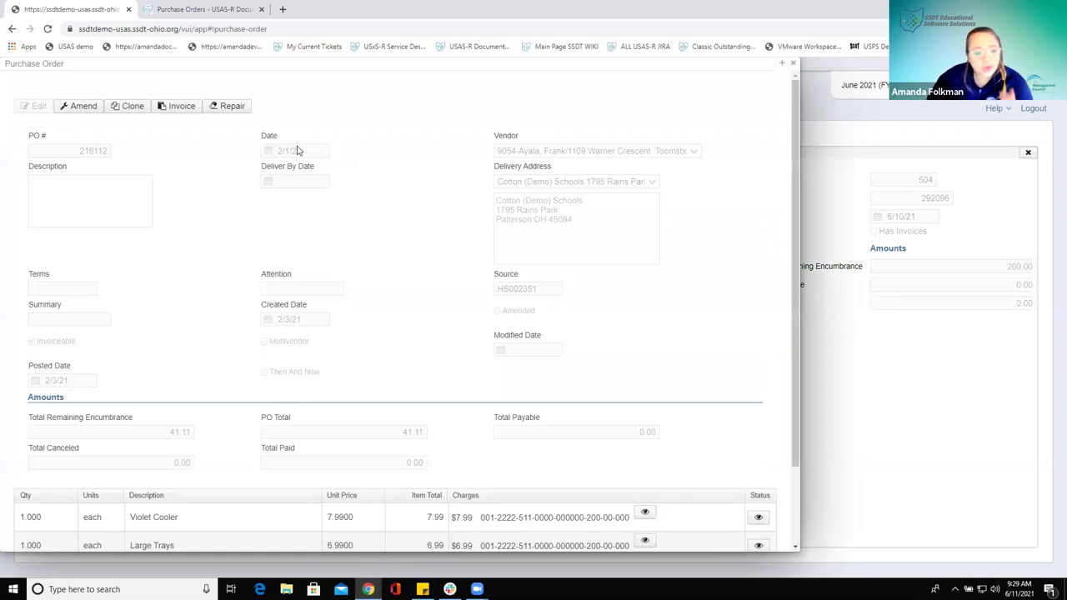
- Open Repair for this purchase order, move the dialog aside, and examine the account charged for each line item
left_click(230, 108)
left_click_drag(203, 78, 504, 88)
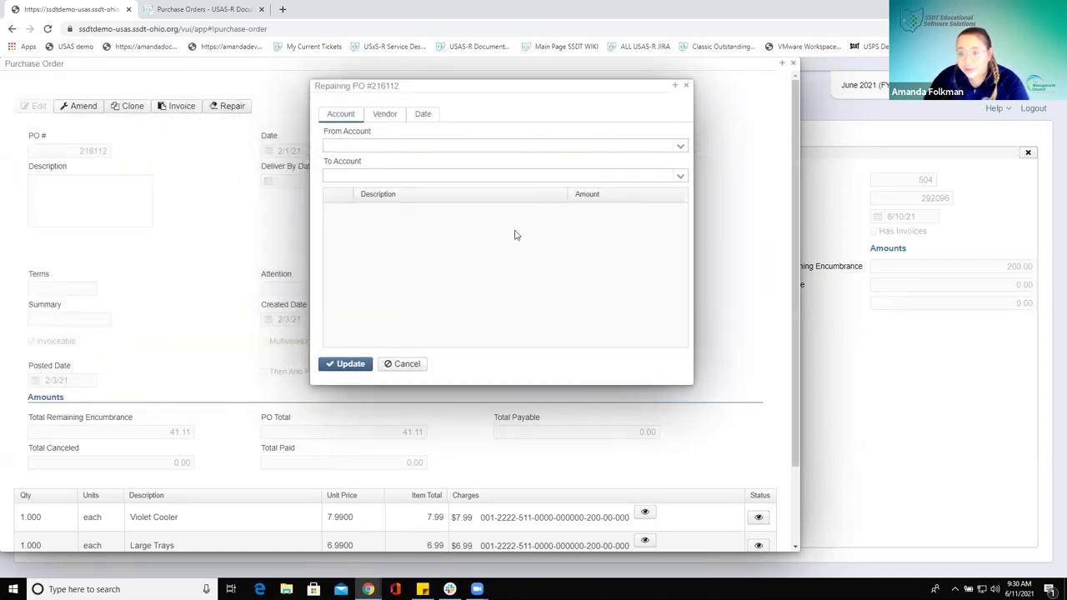
scroll(522, 531, "down", 2)
scroll(519, 534, "up", 1)
scroll(521, 533, "down", 1)
scroll(521, 532, "up", 2)
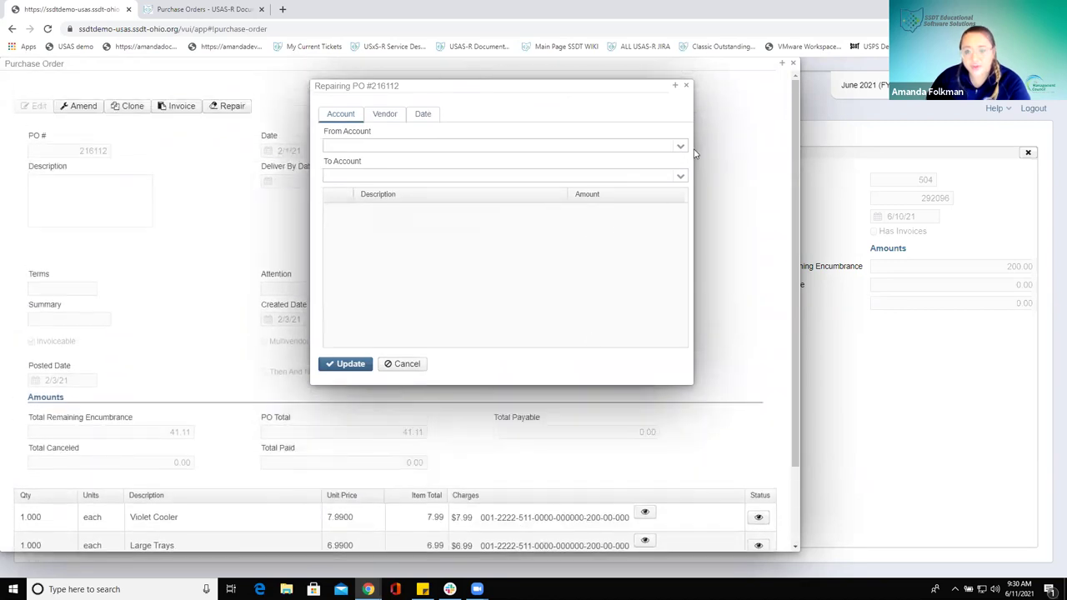
scroll(574, 439, "down", 2)
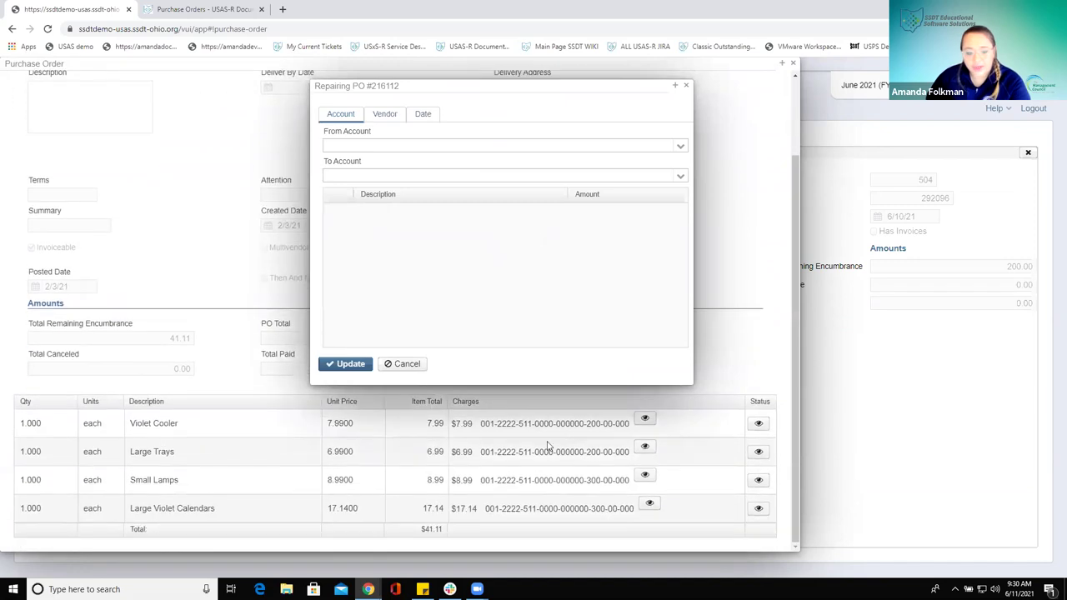
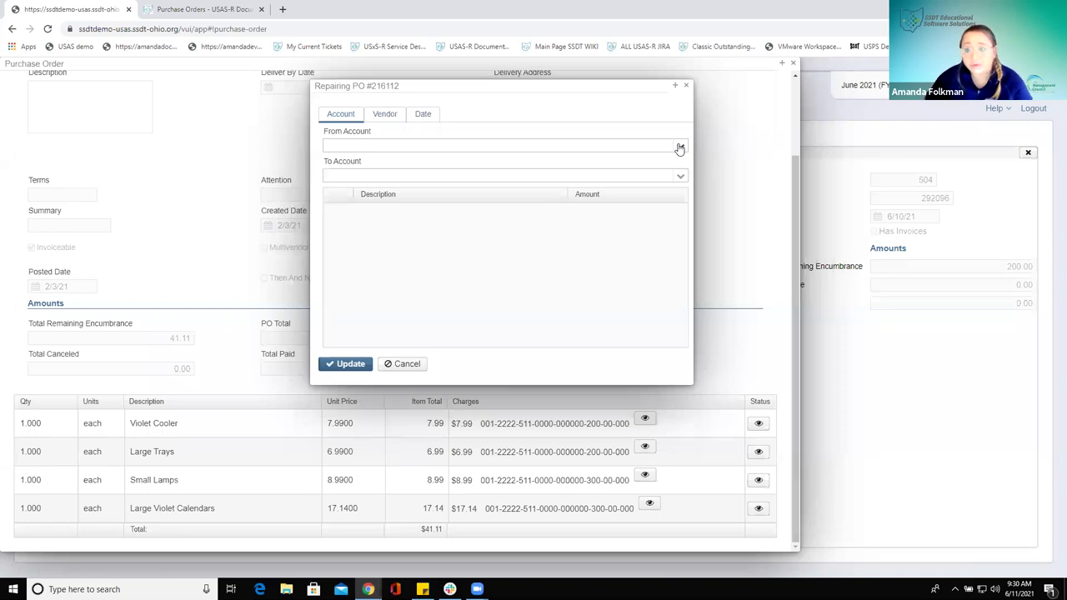
- Choose the General School Library Services 200 account as From Account and the General Regular Instruction 210-8000 account for 300 as To Account
left_click(679, 148)
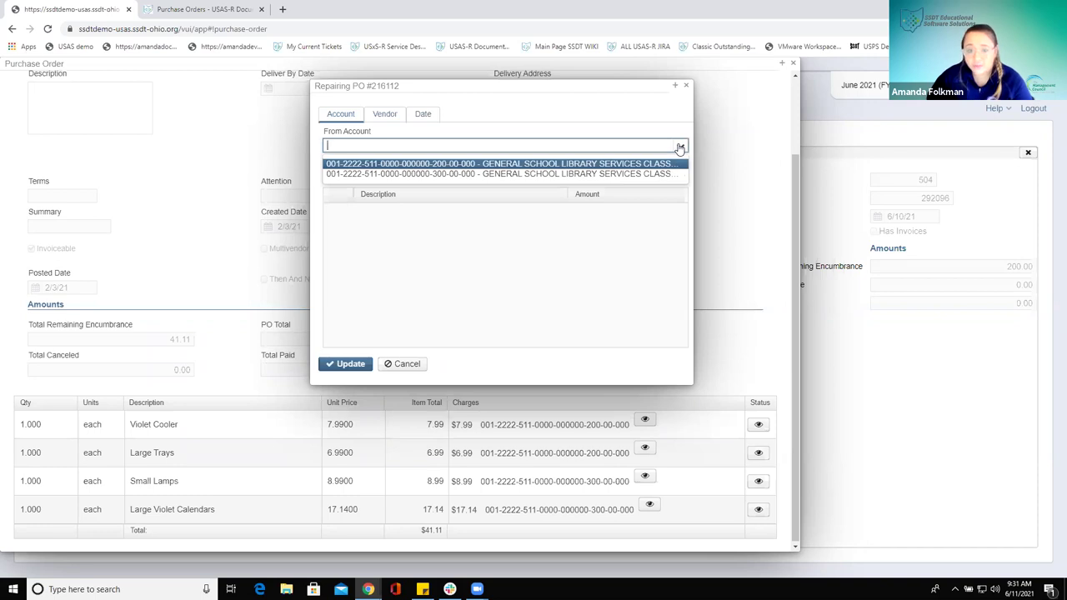
left_click(424, 167)
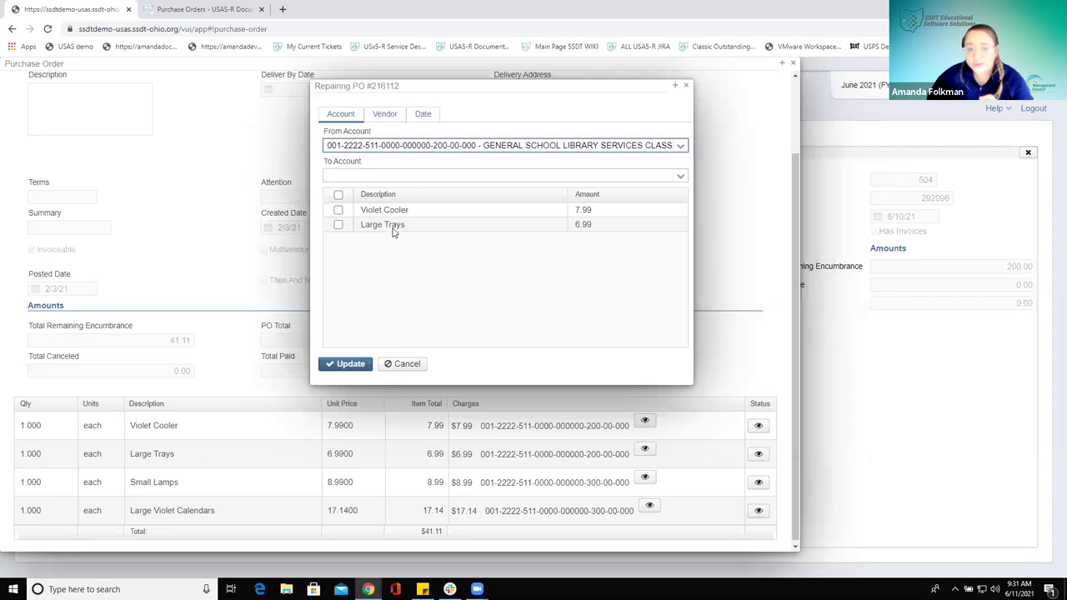
left_click(682, 177)
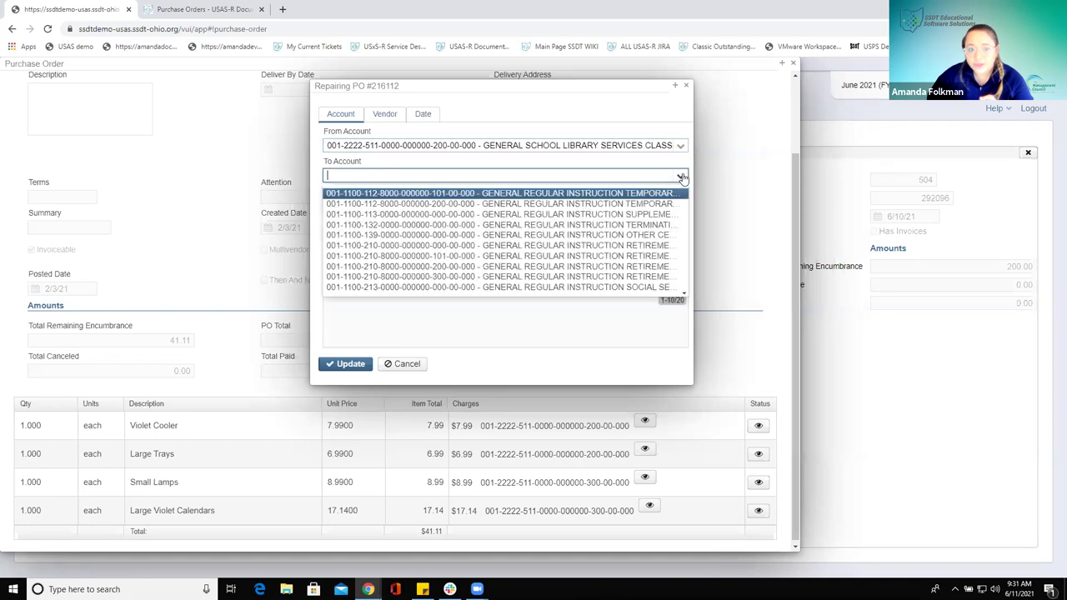
left_click(408, 276)
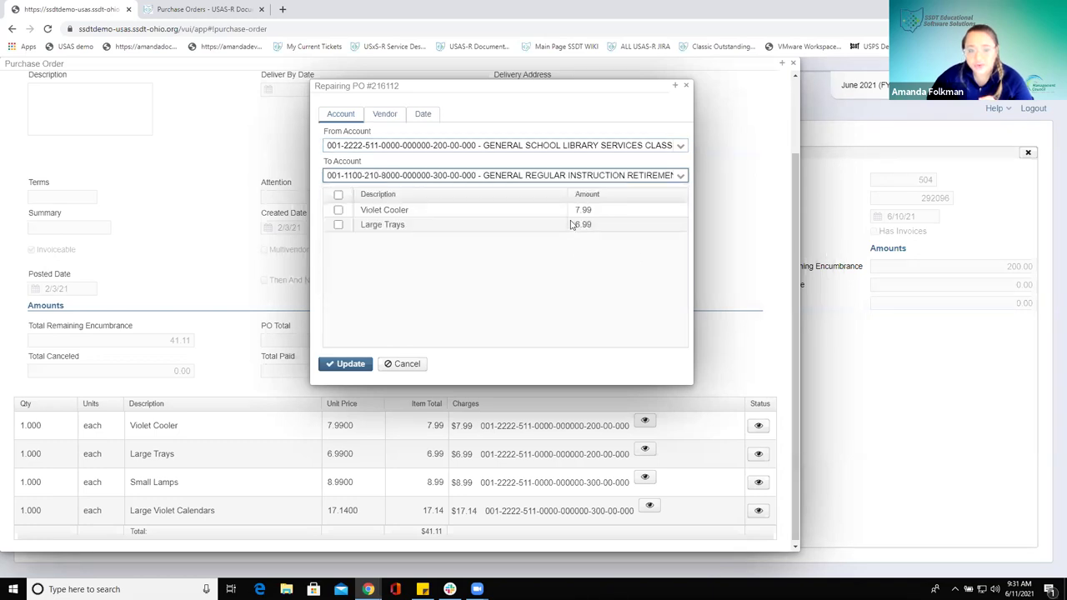
- Try selecting Violet Cooler and Large Trays separately and together for the account change, and close Repair and the purchase order without updating
left_click(337, 211)
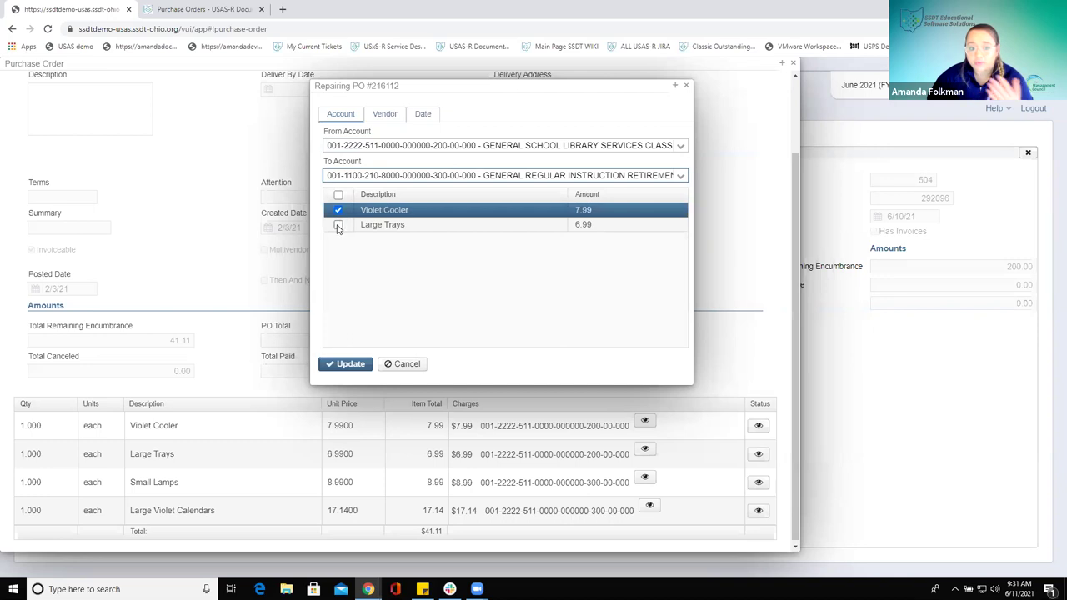
left_click(337, 226)
left_click(338, 211)
left_click(339, 224)
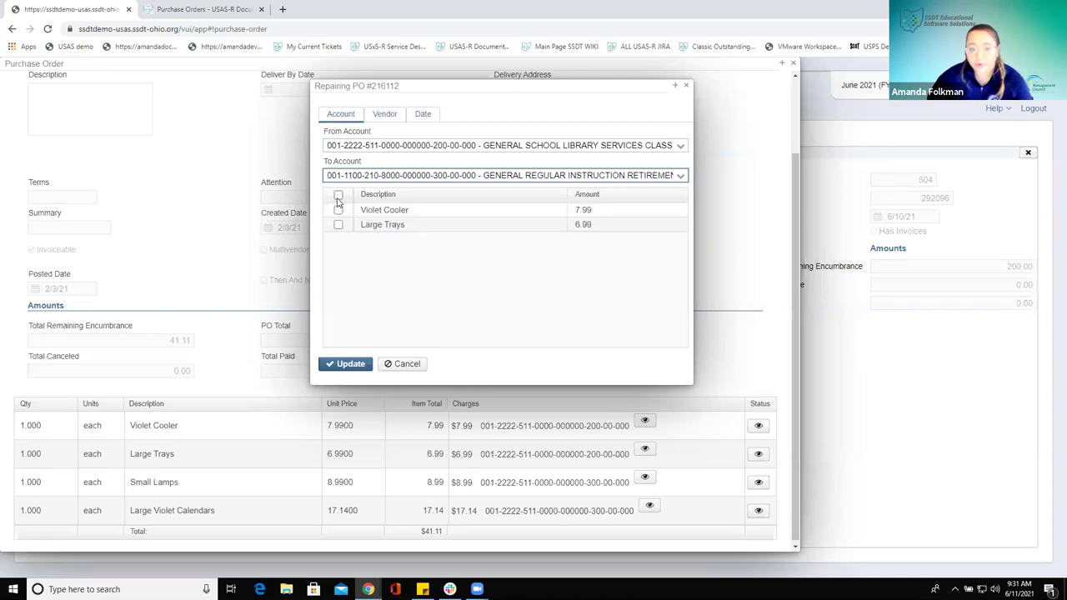
left_click(338, 196)
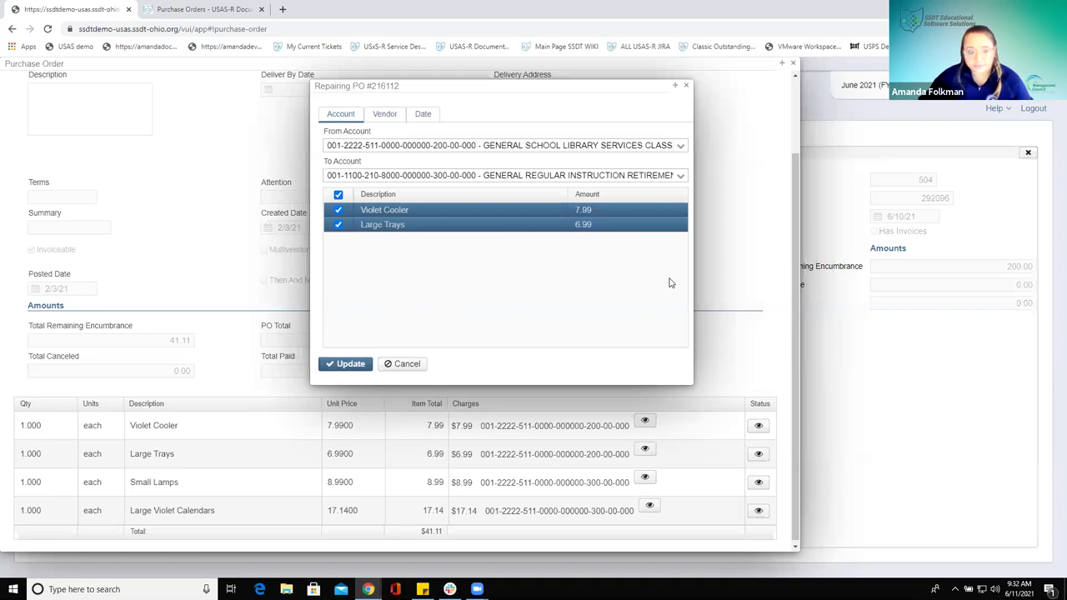
left_click(686, 87)
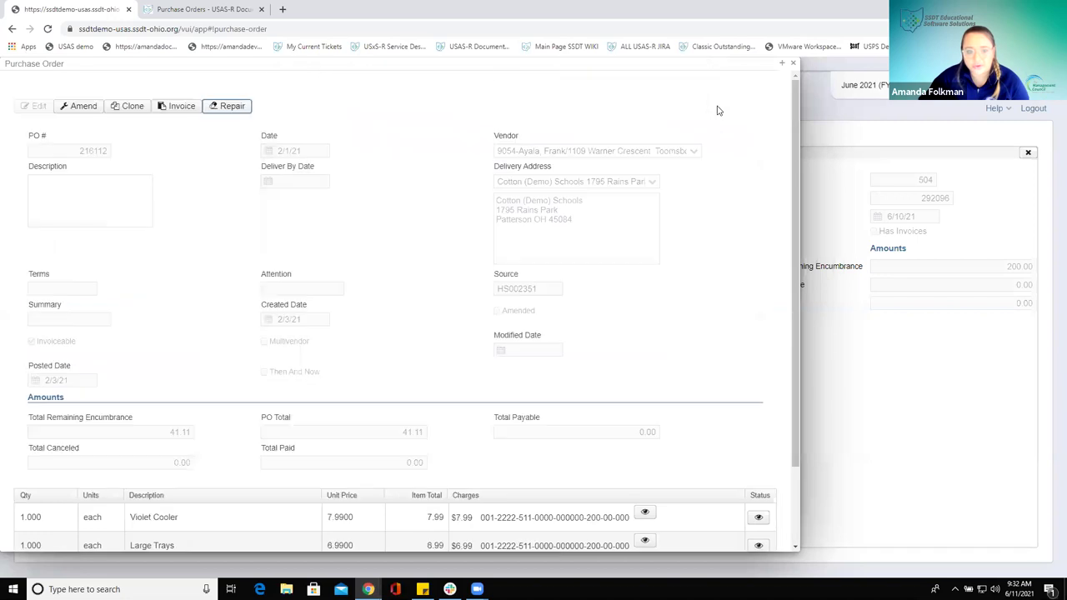
left_click(793, 66)
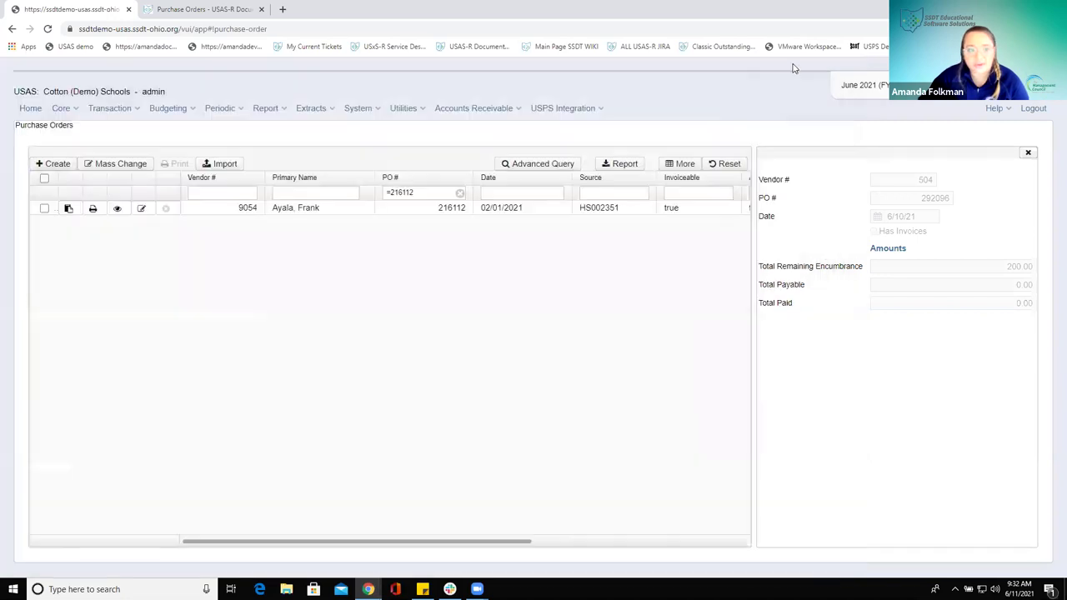
- Clear the PO number filter and open Repair for the Skidaway Island Services football purchase order
left_click(460, 193)
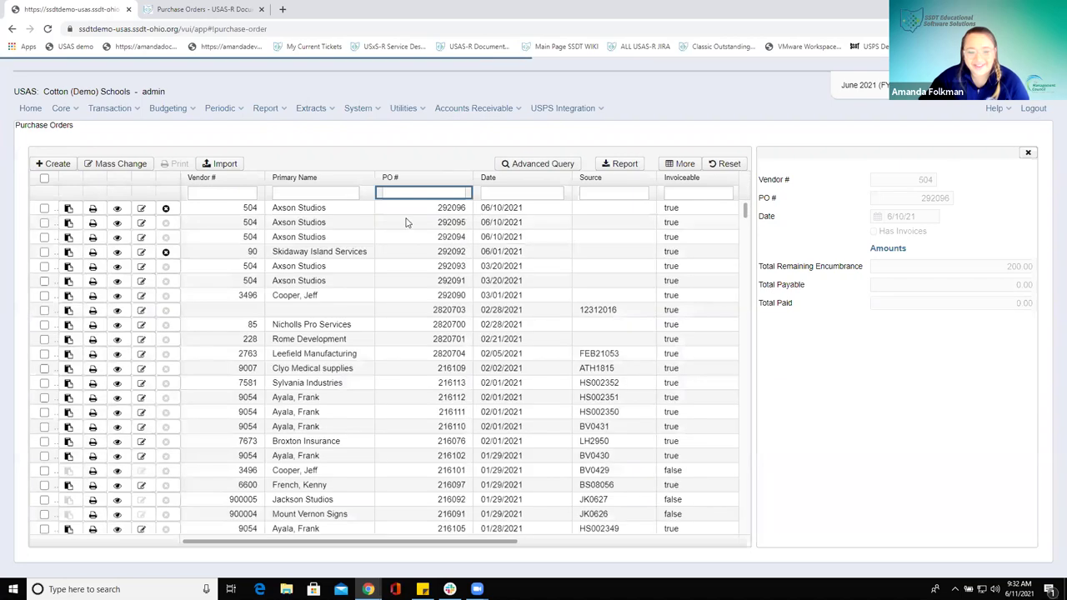
left_click(117, 253)
left_click(227, 110)
- Repair the football item's account, changing the General Regular Instruction account from object code 132 to object code 113
left_click(379, 135)
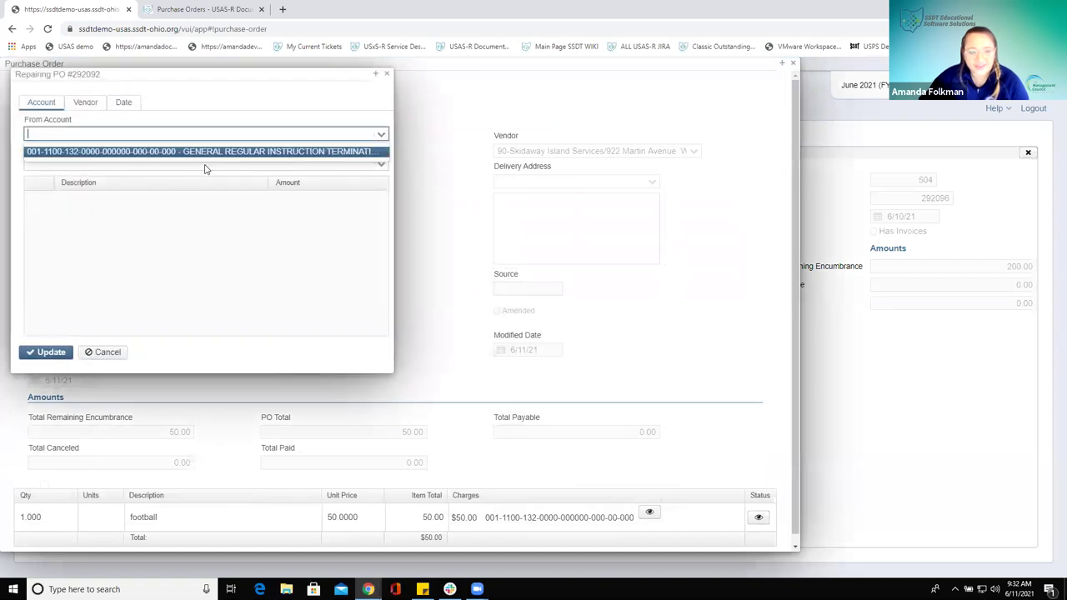
left_click(195, 155)
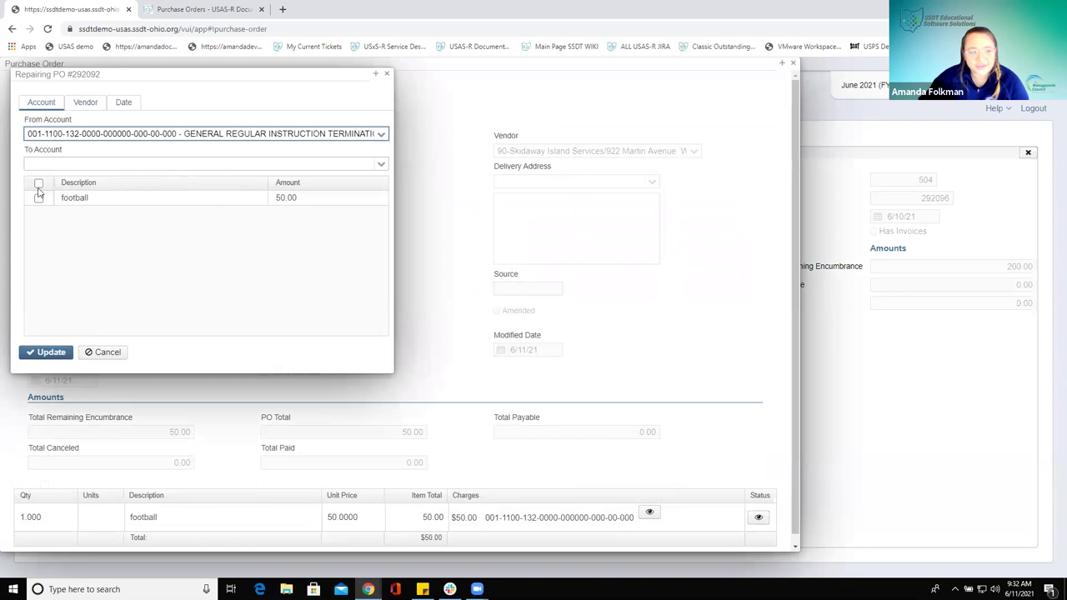
left_click(381, 163)
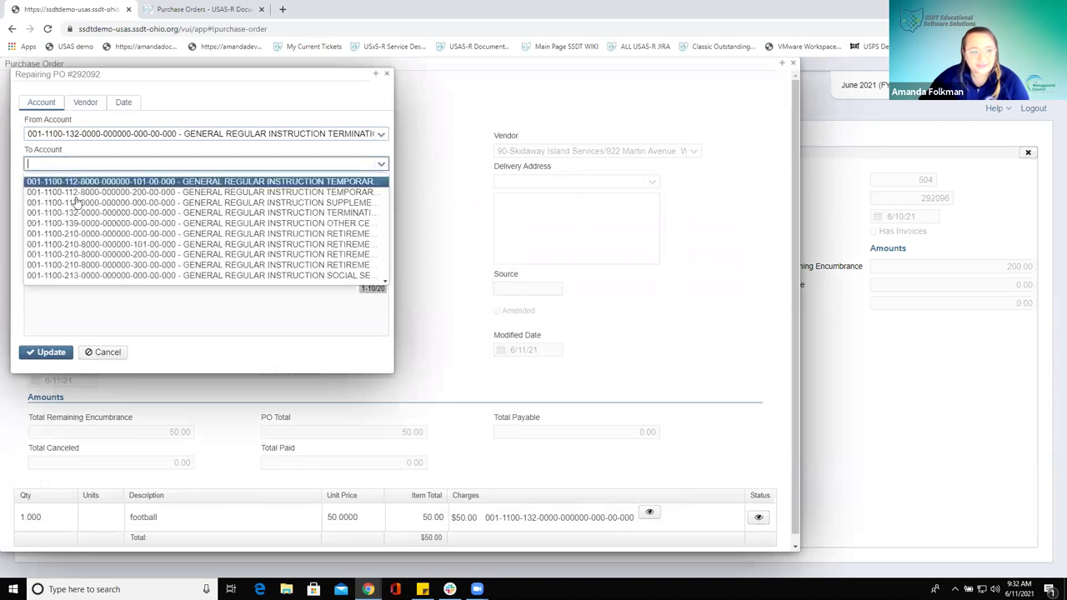
left_click(76, 202)
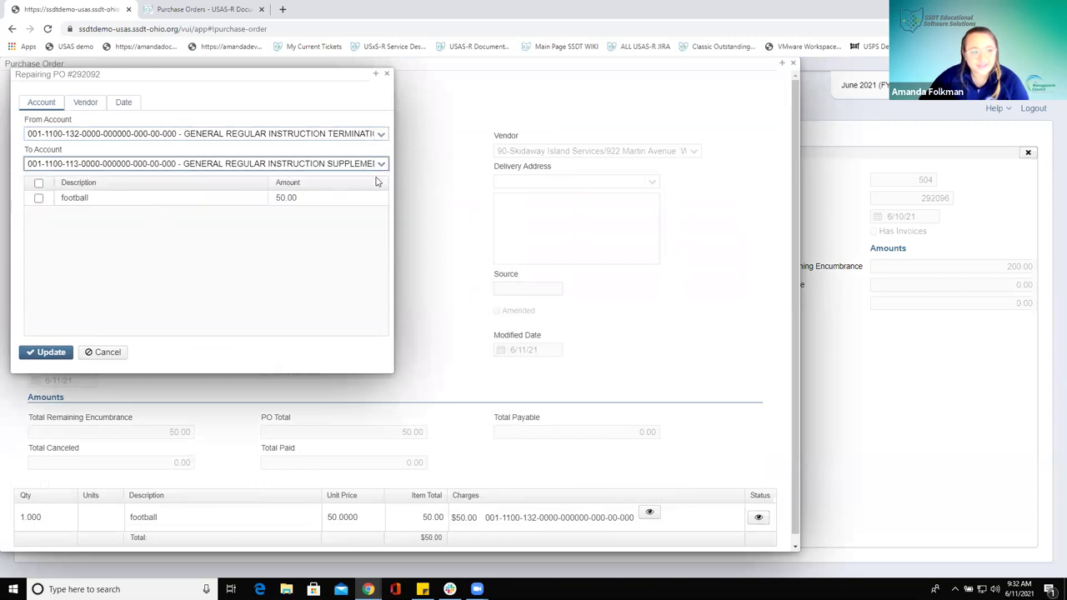
left_click(40, 199)
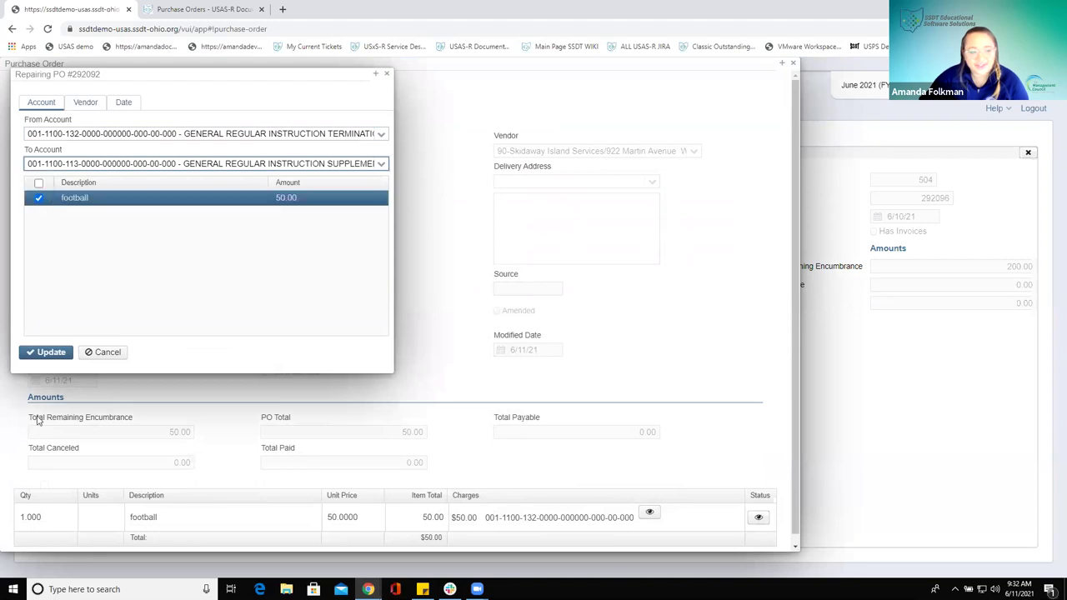
left_click(37, 357)
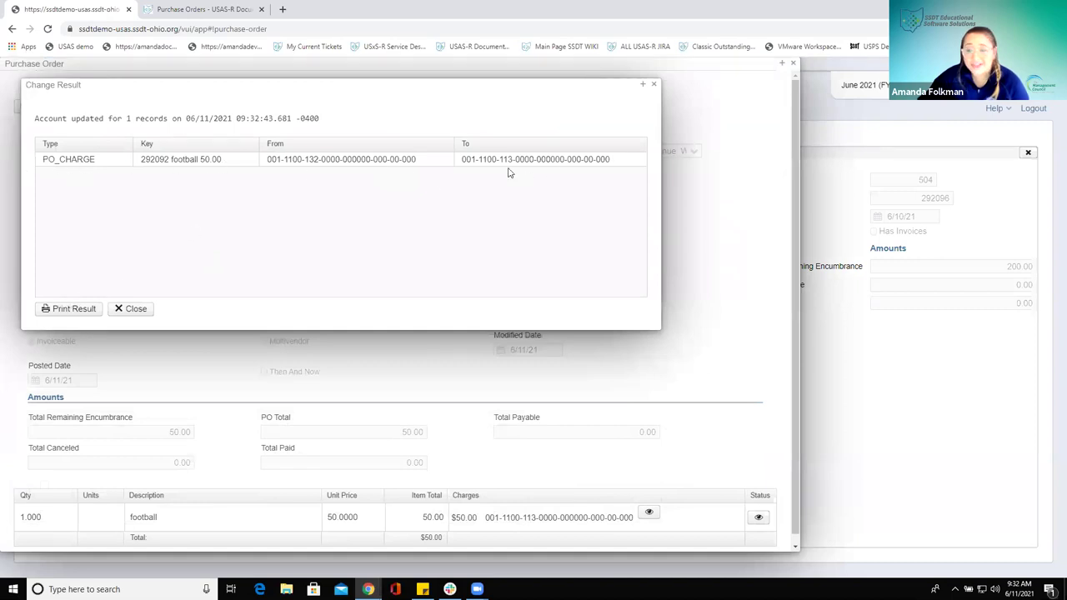
- Print the account change result as a PDF, view it, and close the change result and the football purchase order
left_click(48, 310)
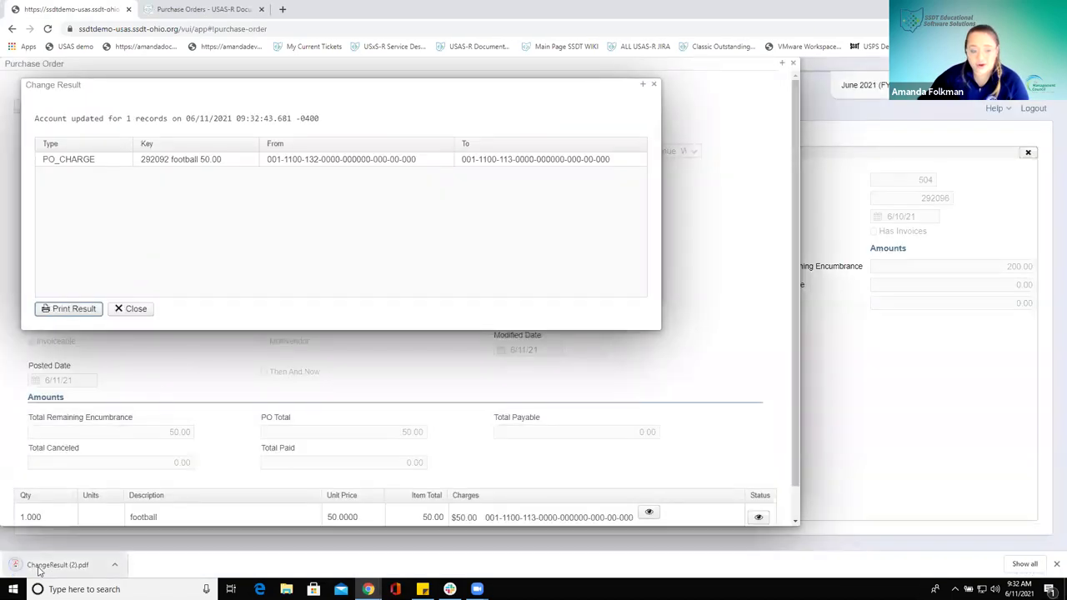
left_click(50, 565)
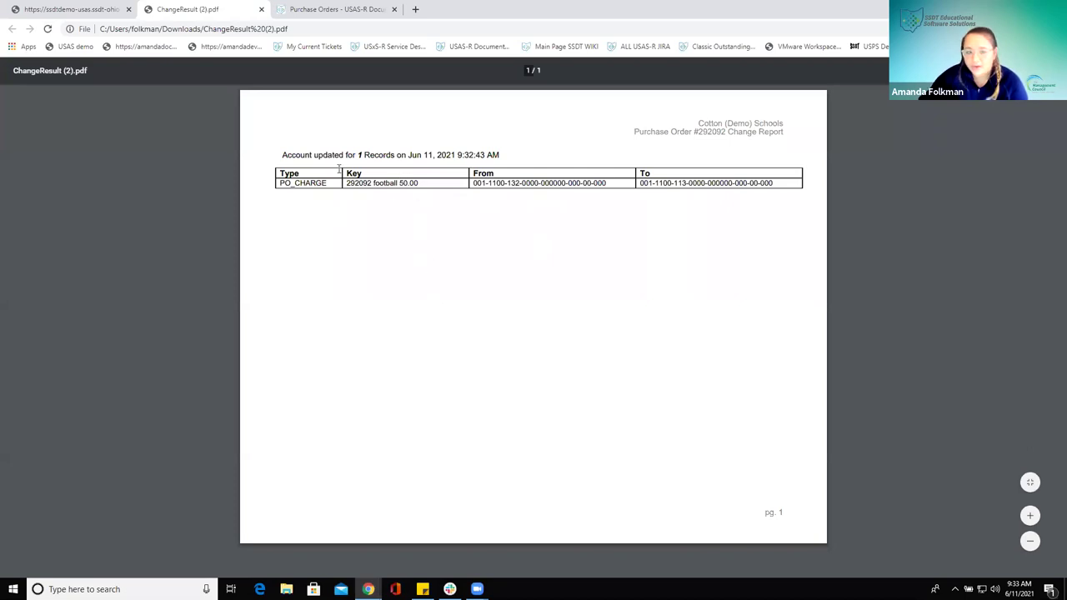
left_click(78, 10)
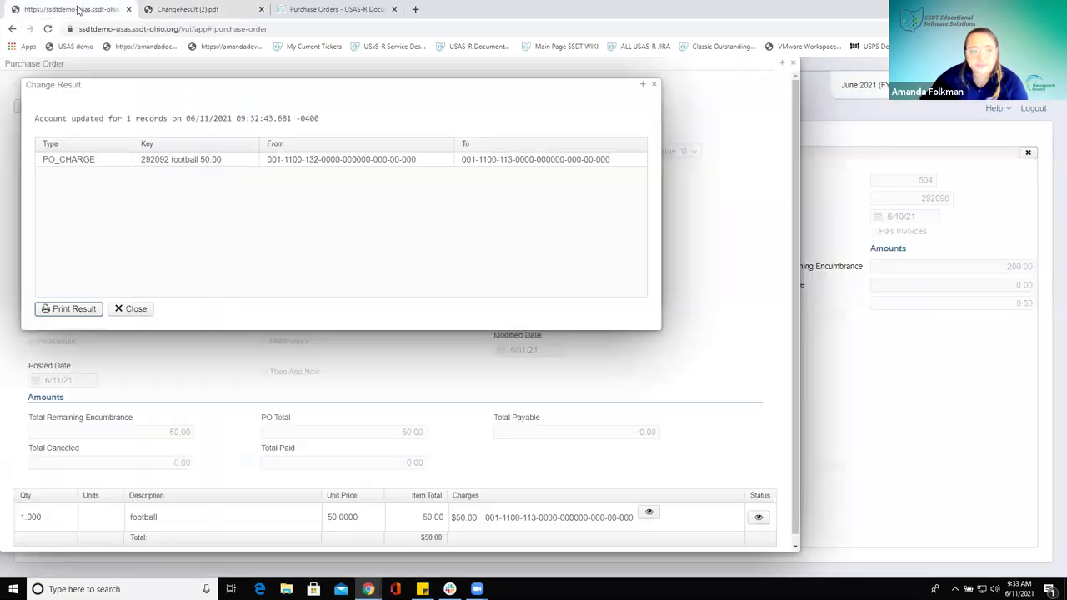
left_click(133, 309)
scroll(735, 454, "down", 1)
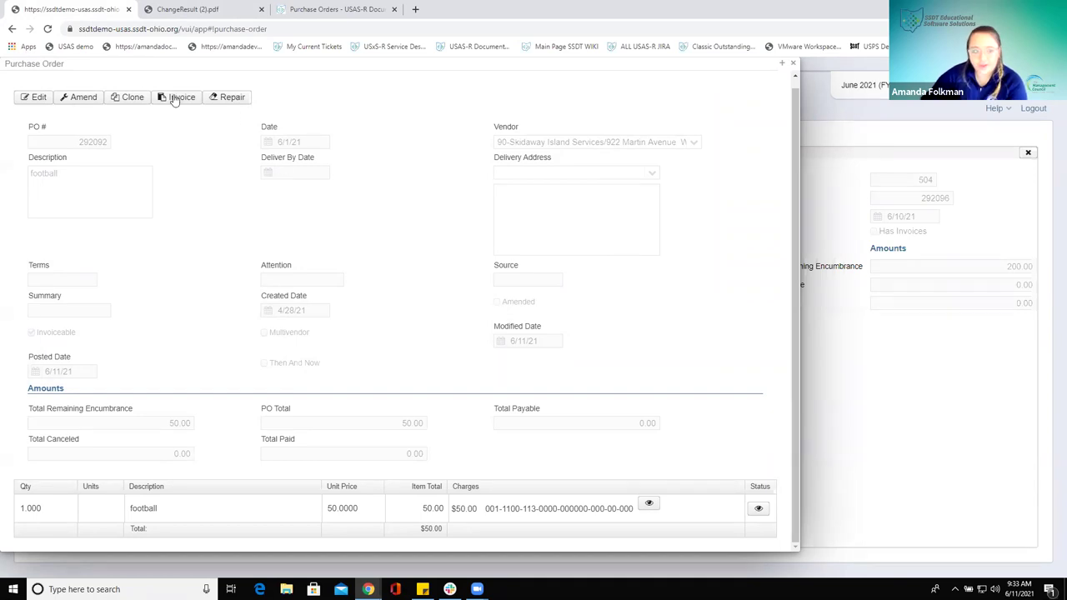
left_click(794, 65)
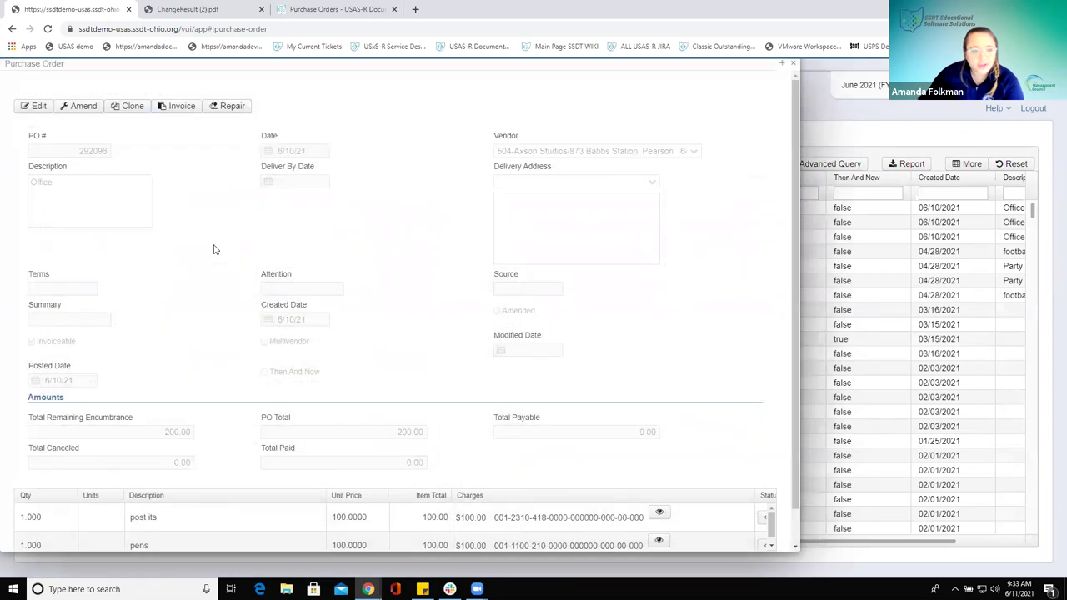
- Clone the Axson Studios Office purchase order, save the copy dated 6/11/21, and close the copy
left_click(127, 106)
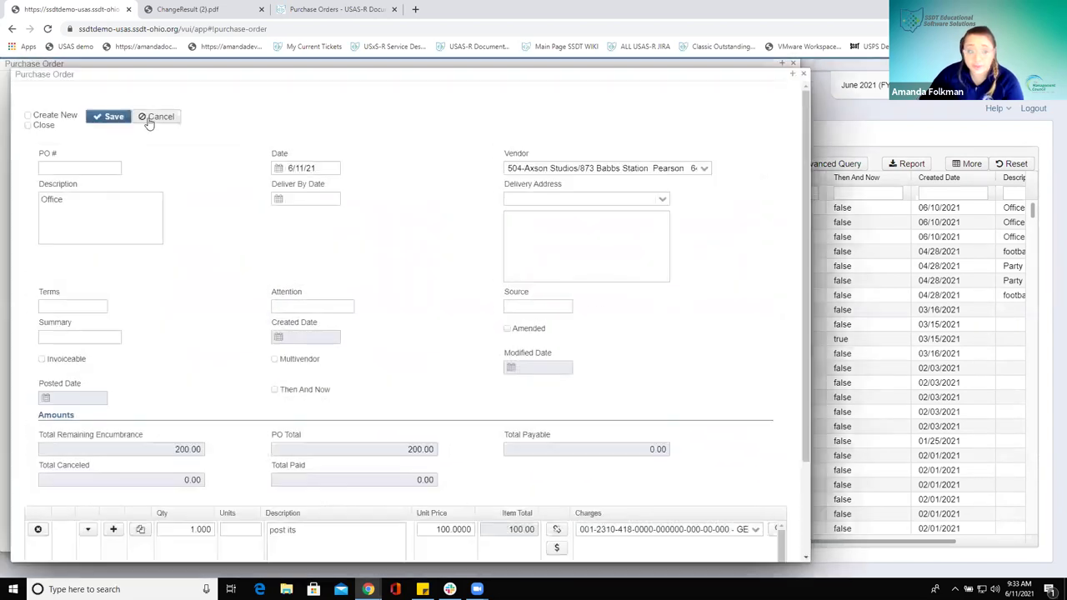
left_click(129, 117)
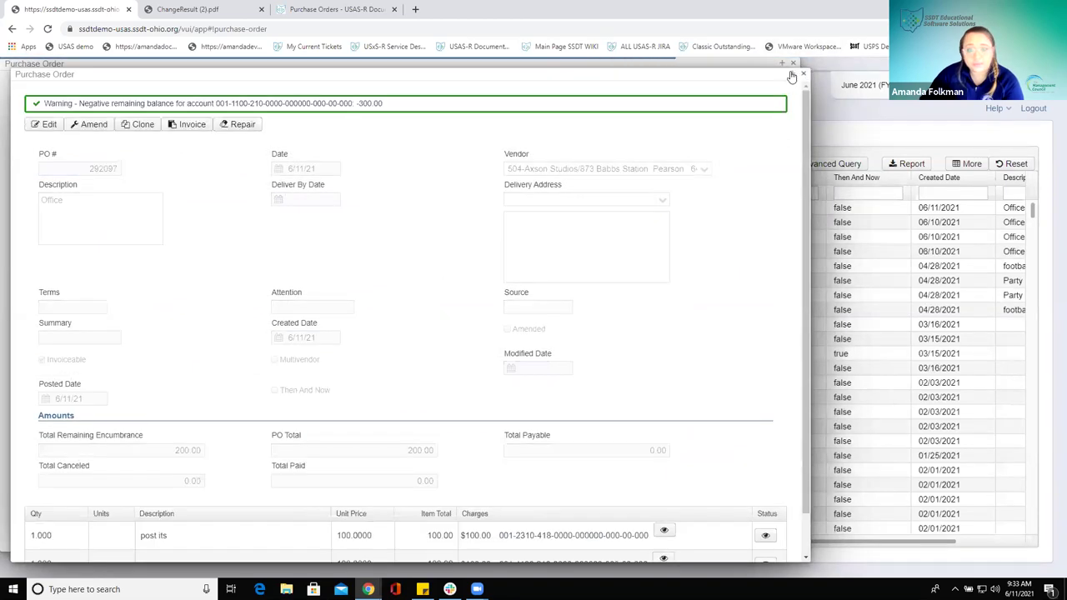
left_click(804, 77)
- Clone and save the Office purchase order a second time, and close both the new copy and the original
left_click(127, 110)
left_click(124, 119)
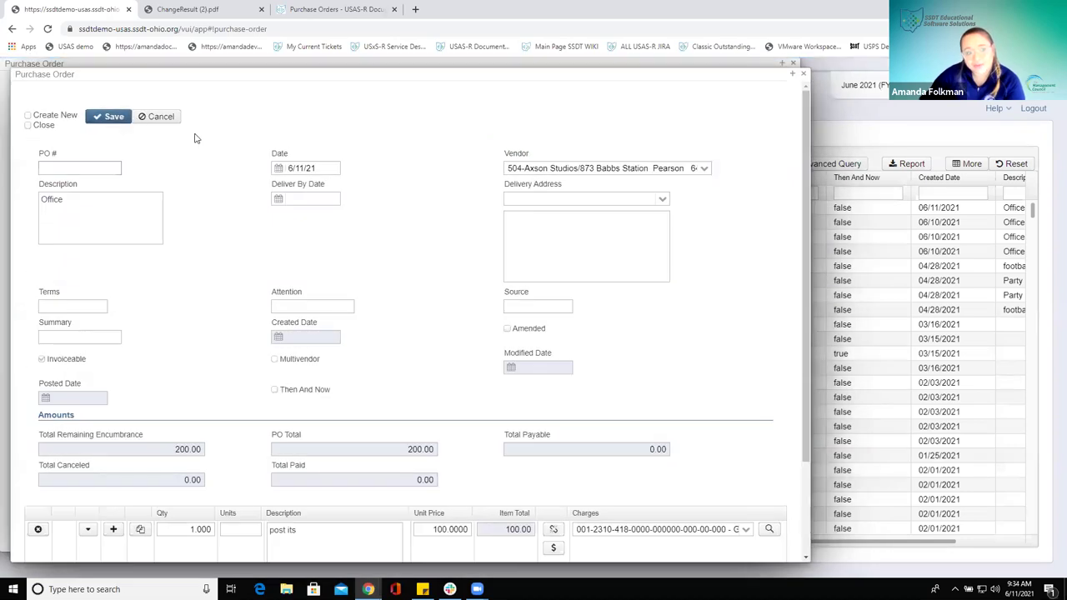
left_click(802, 75)
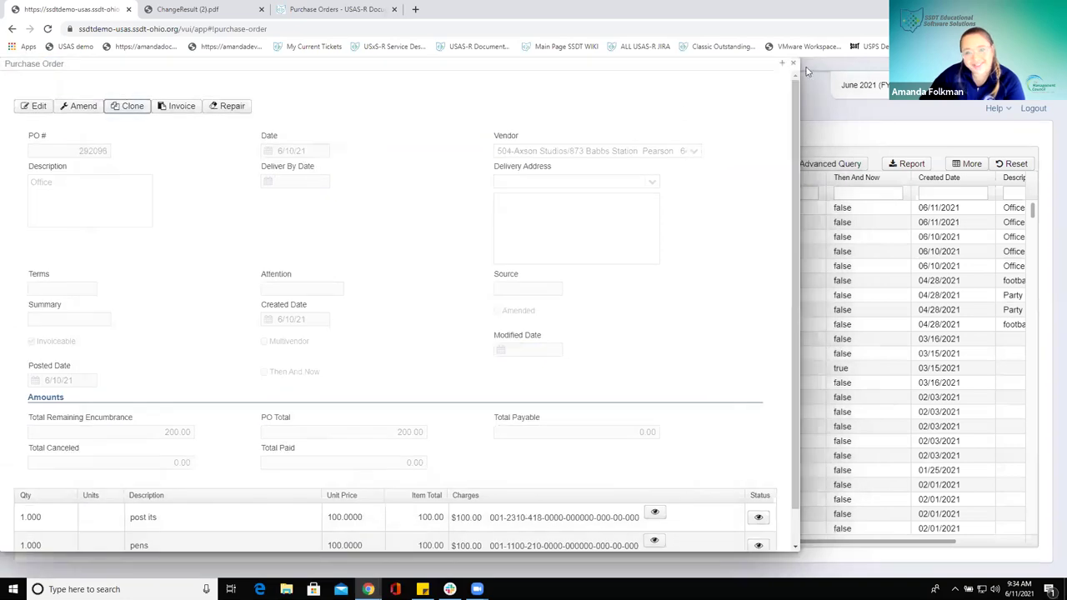
left_click(792, 63)
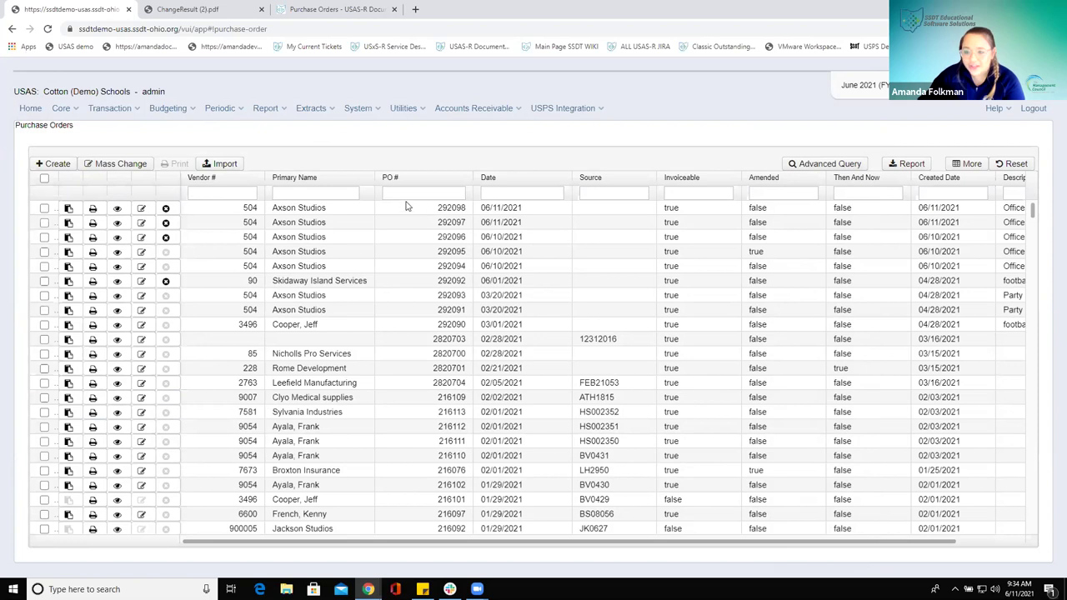
- Amend the newest Axson Studios purchase order dated 06/10/2021 and cancel its post its item with cancellation date 6/11/21
left_click(141, 238)
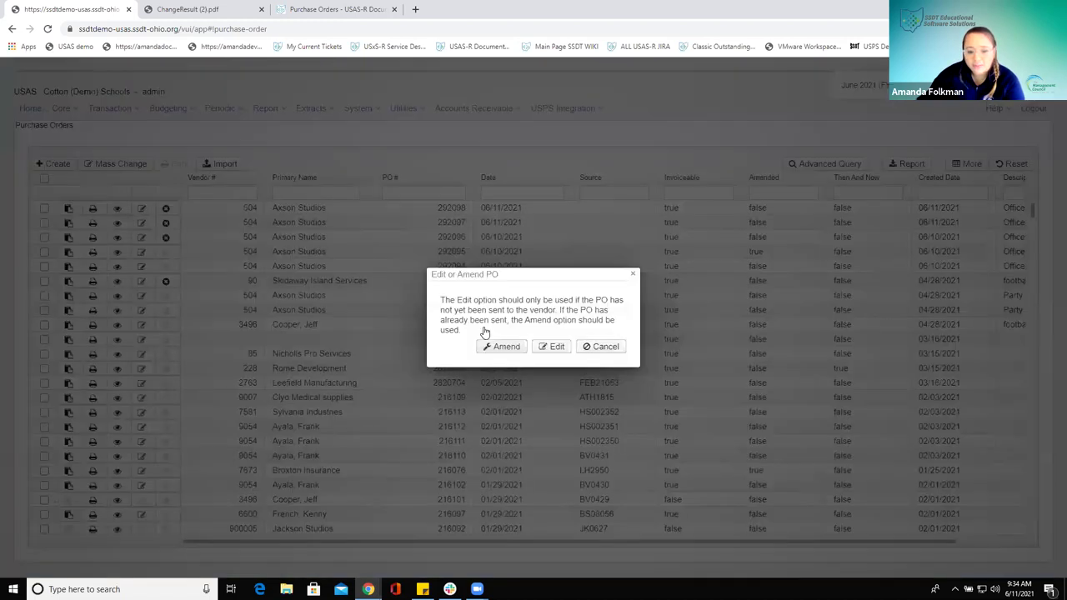
left_click(565, 354)
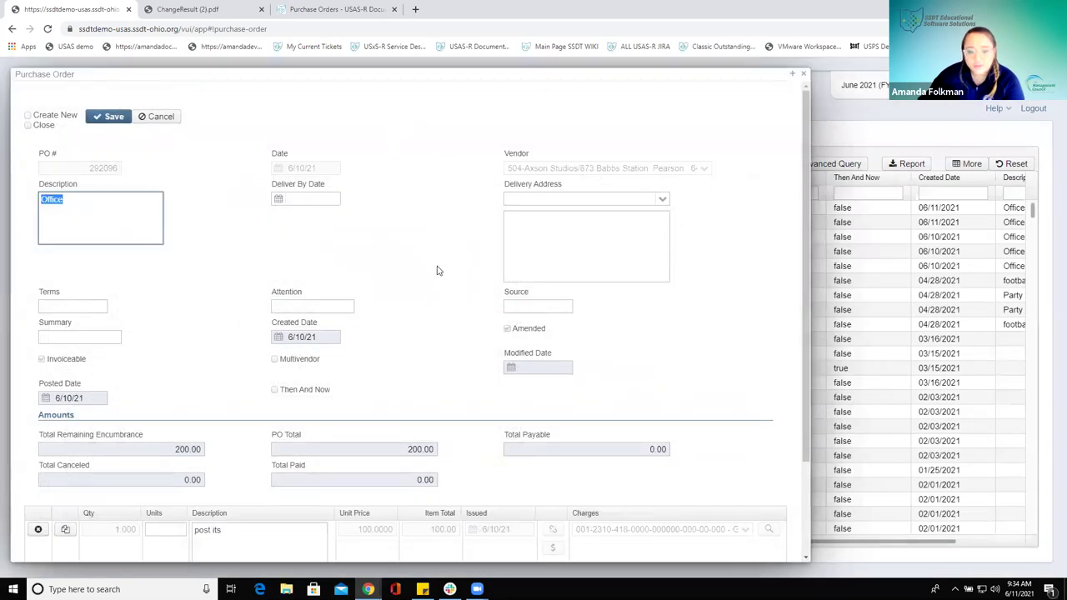
scroll(436, 270, "down", 3)
left_click(369, 369)
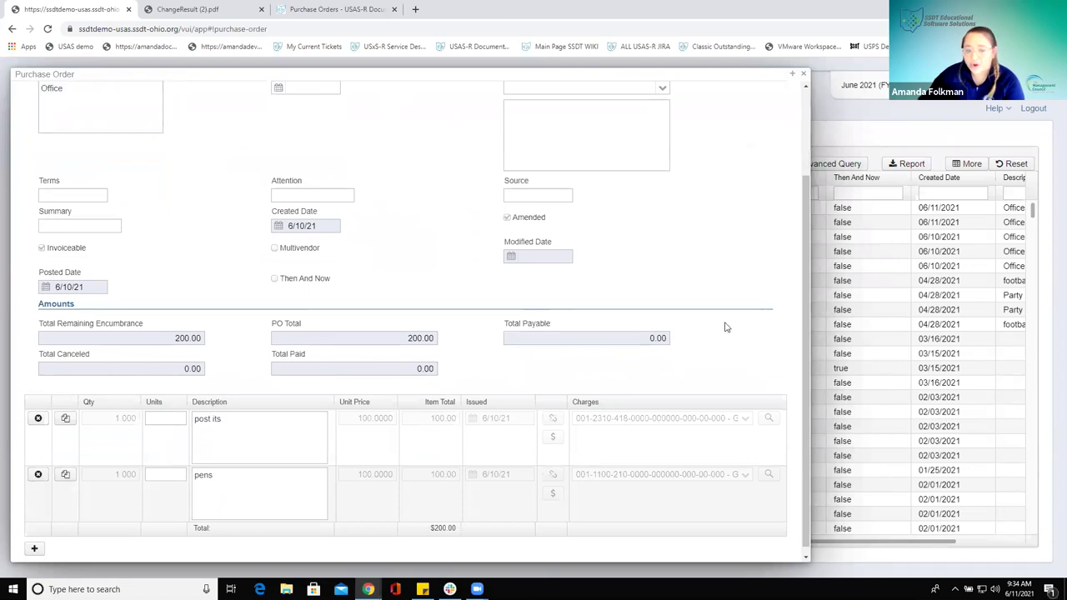
scroll(736, 317, "up", 3)
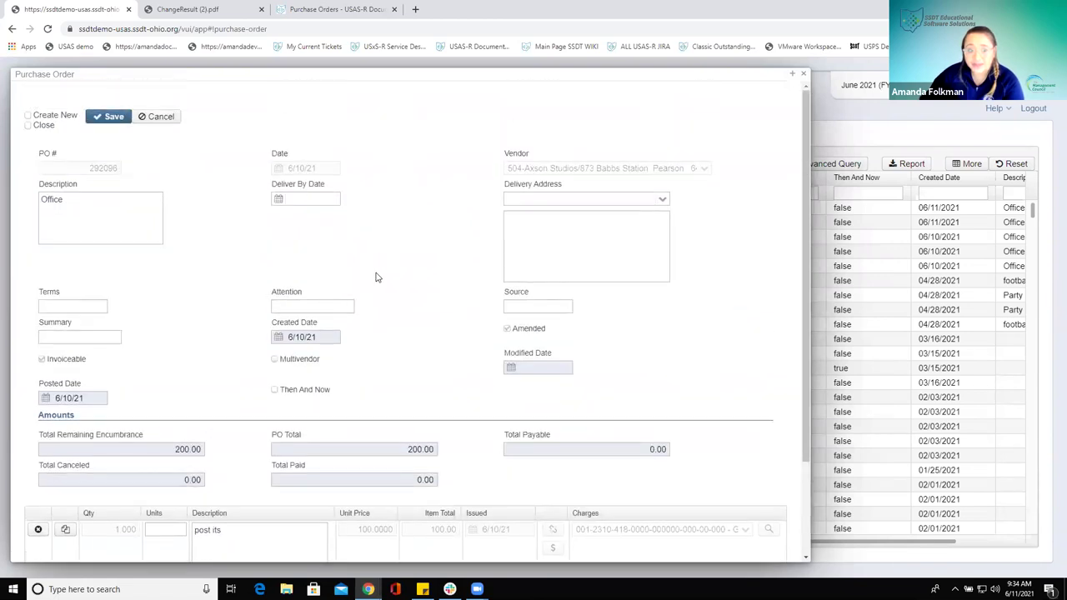
scroll(397, 270, "down", 3)
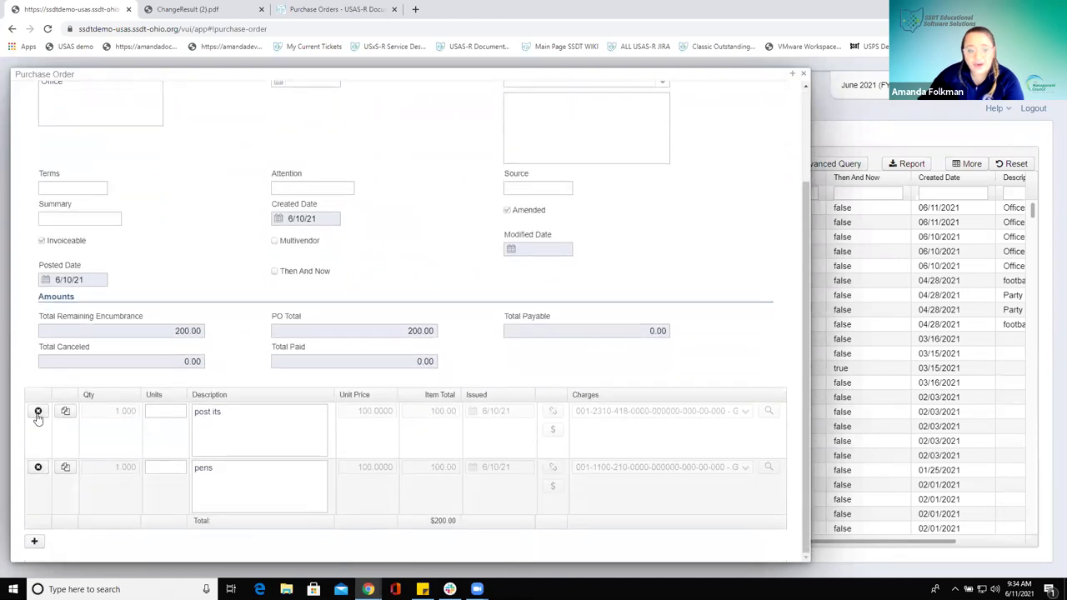
left_click(38, 466)
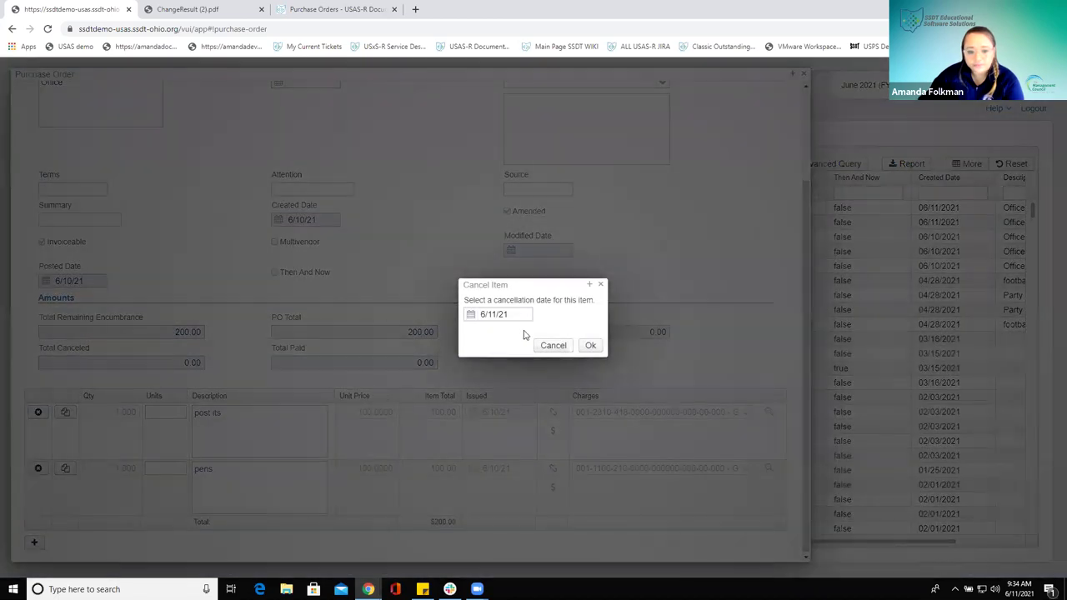
left_click(589, 347)
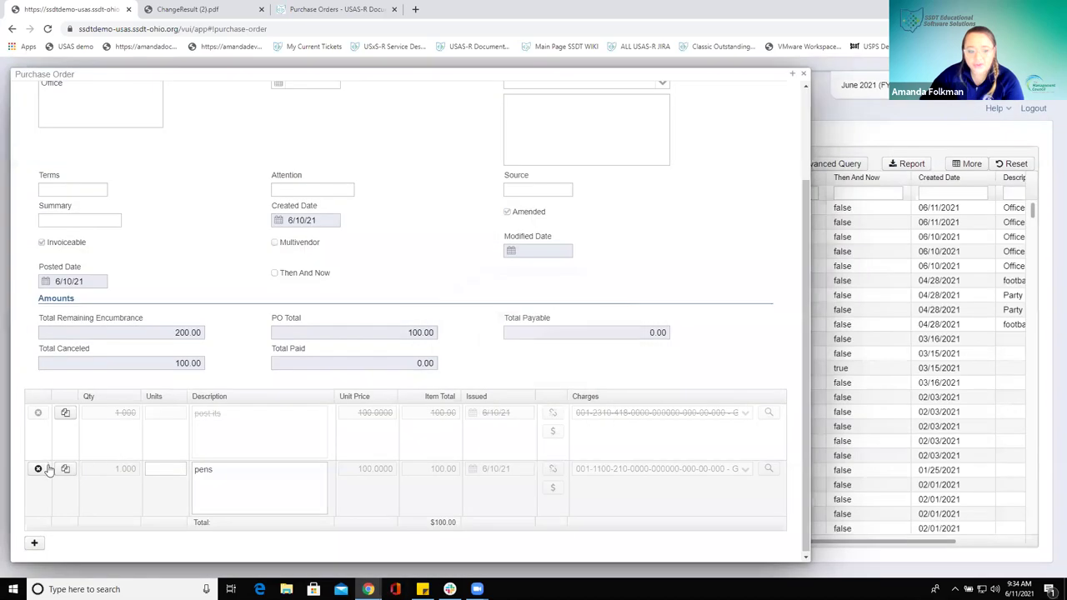
- Cancel the pens item on the same purchase order and save the amendment
left_click(37, 469)
left_click(591, 347)
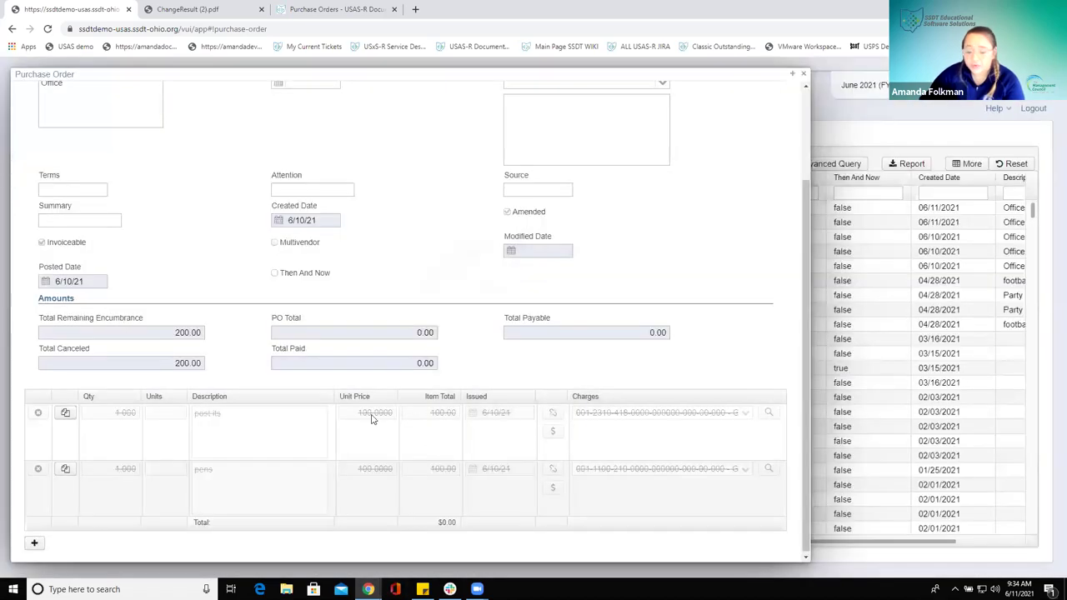
scroll(371, 419, "up", 3)
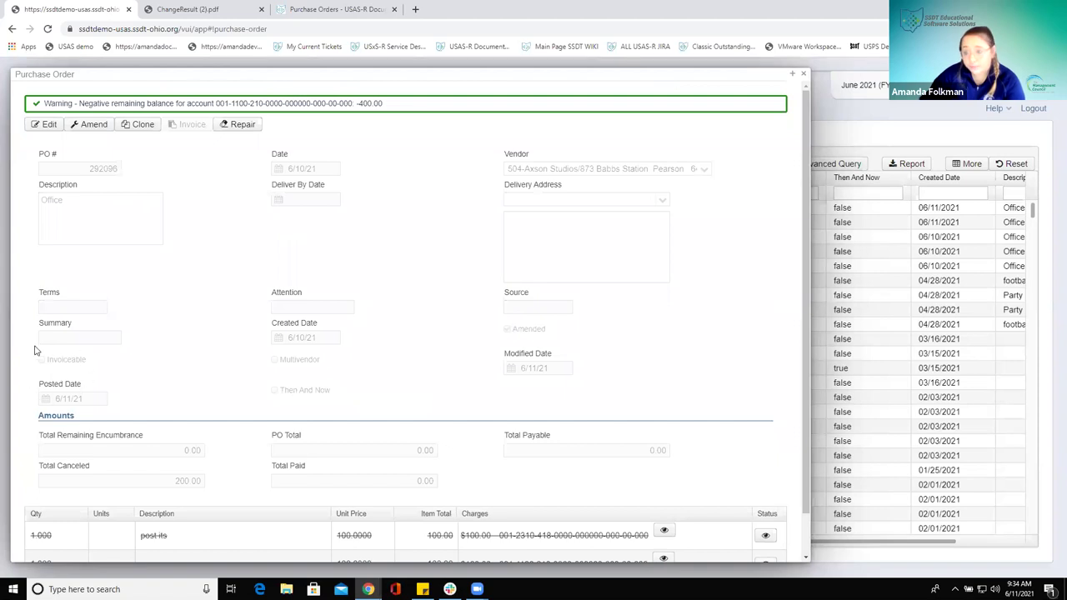
- Examine the issued and canceled dates in the item detail of the canceled post its item
scroll(433, 405, "down", 1)
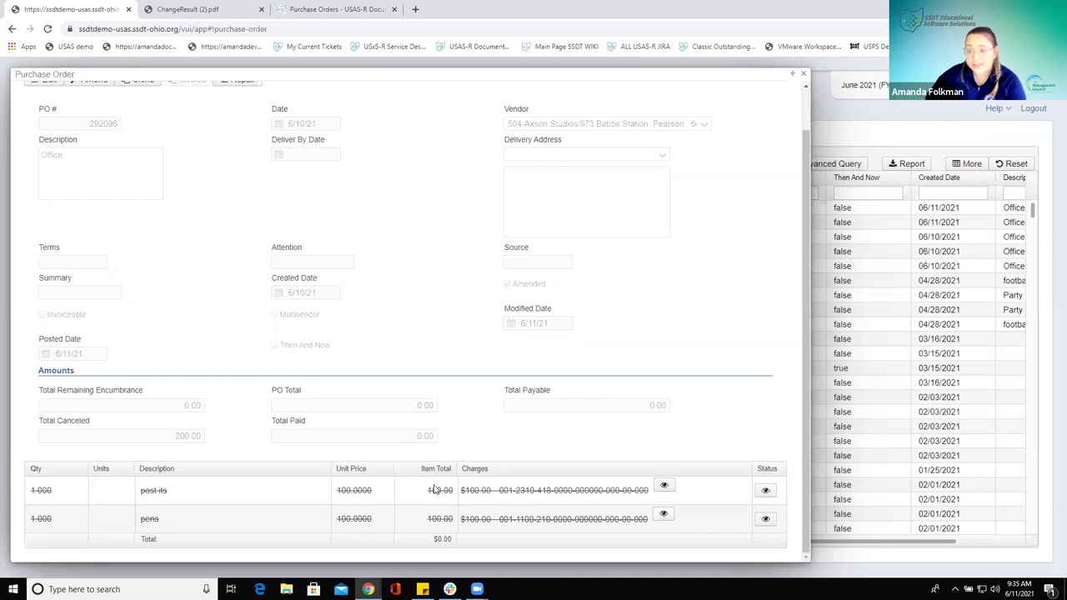
left_click(763, 495)
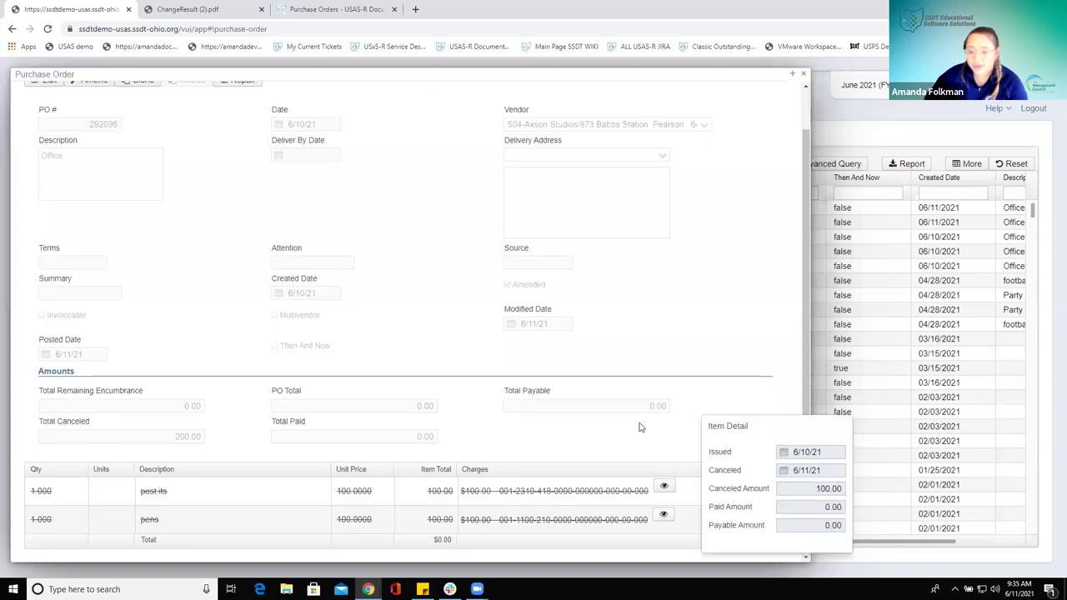
left_click(684, 440)
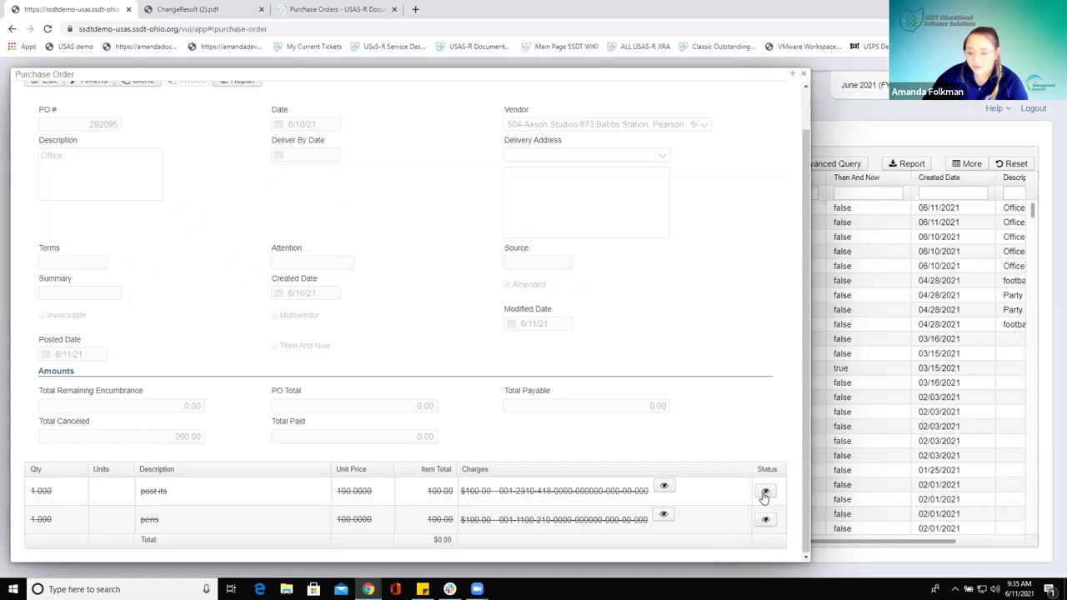
left_click(765, 495)
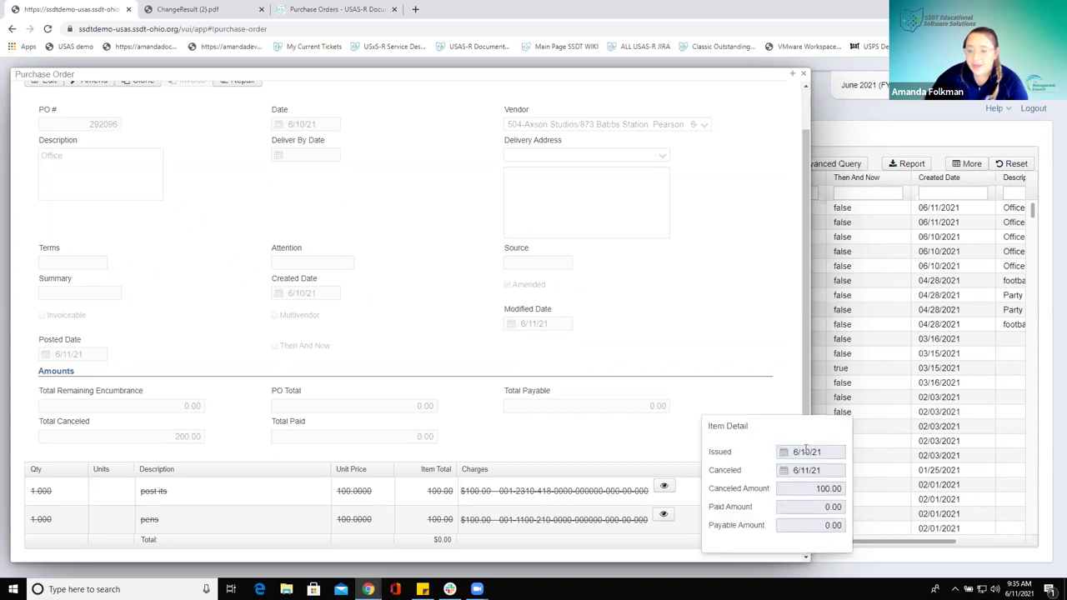
left_click_drag(794, 452, 852, 479)
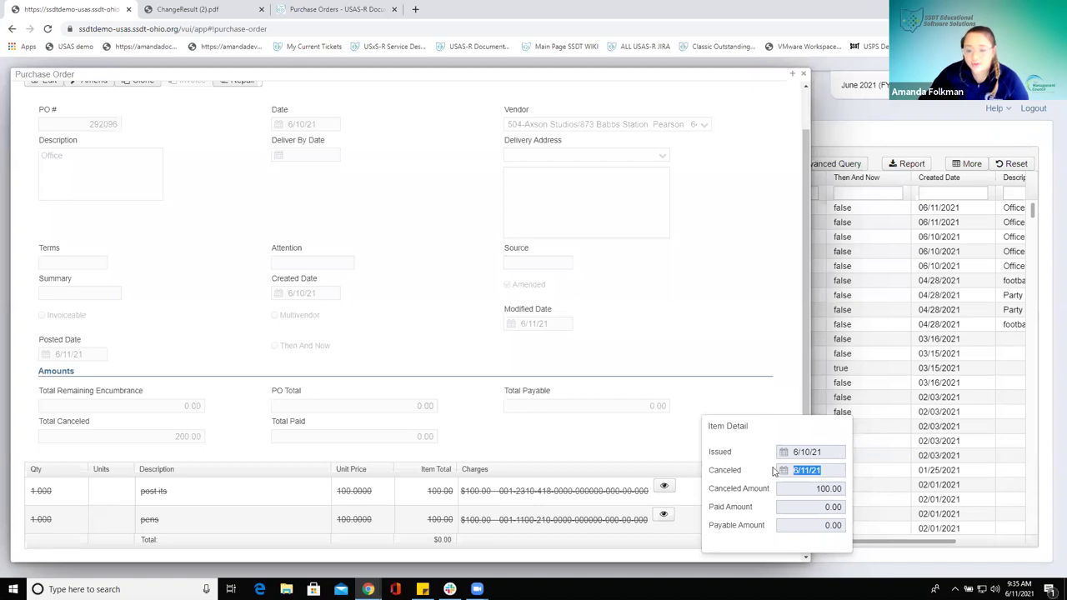
left_click(784, 379)
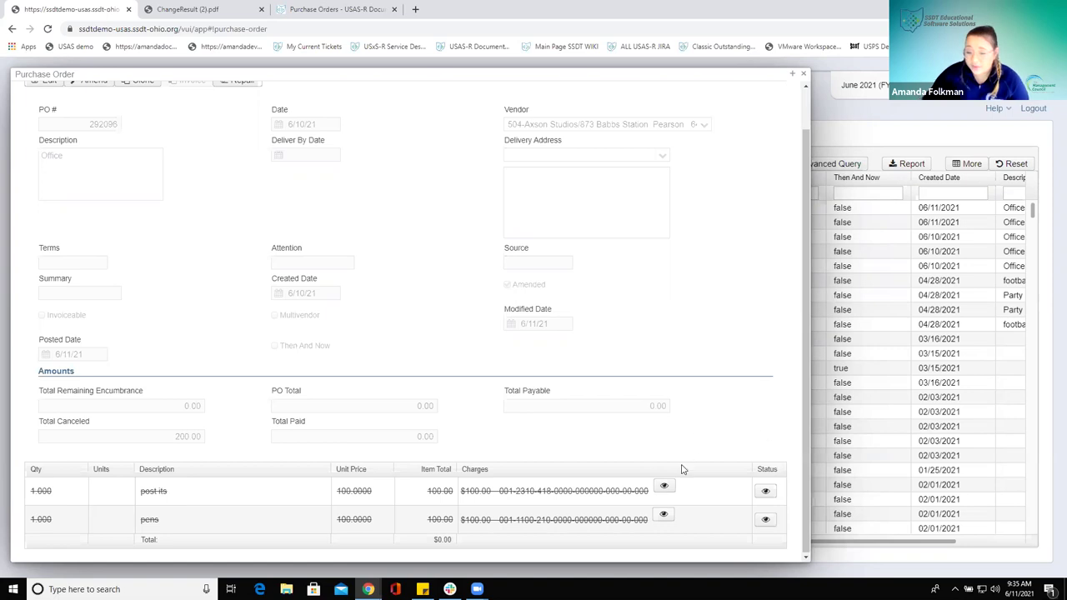
- Examine the encumbrance impacts of the post its charge, and close them and the purchase order
left_click(664, 490)
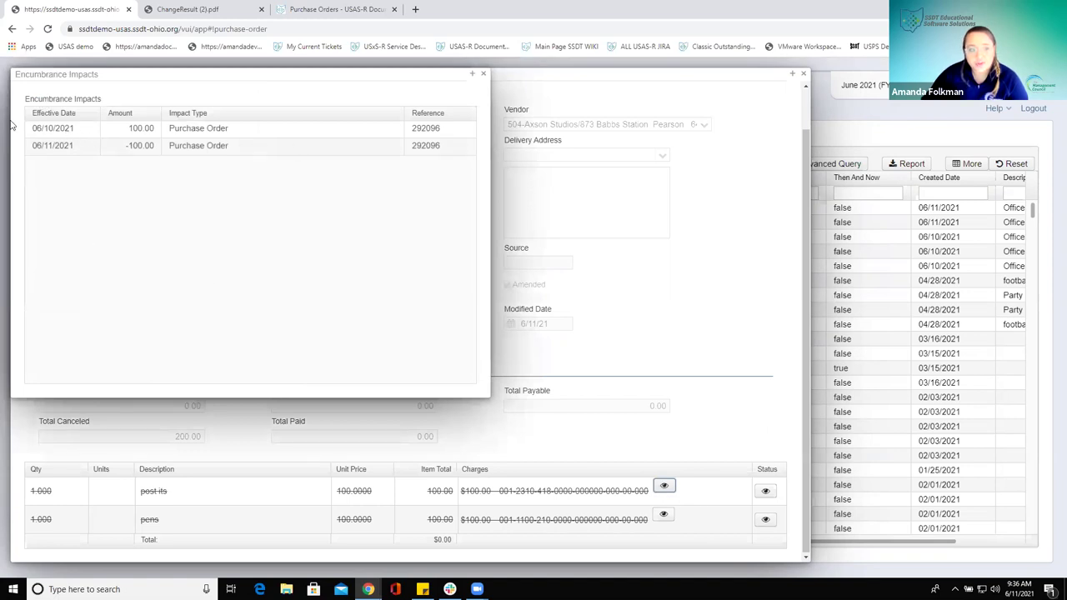
left_click_drag(30, 129, 78, 148)
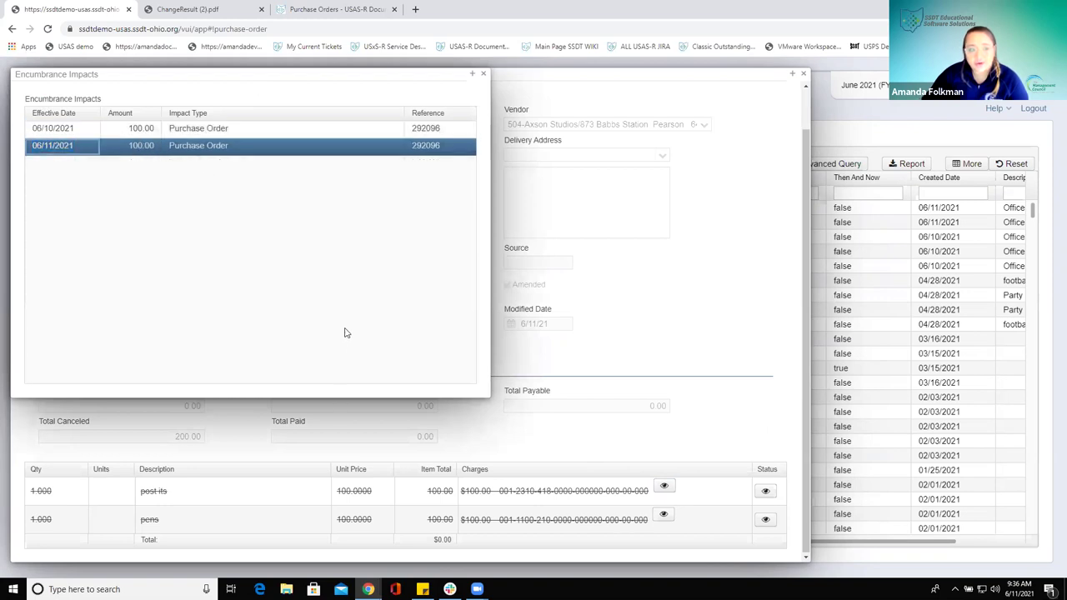
left_click(484, 76)
scroll(524, 202, "up", 1)
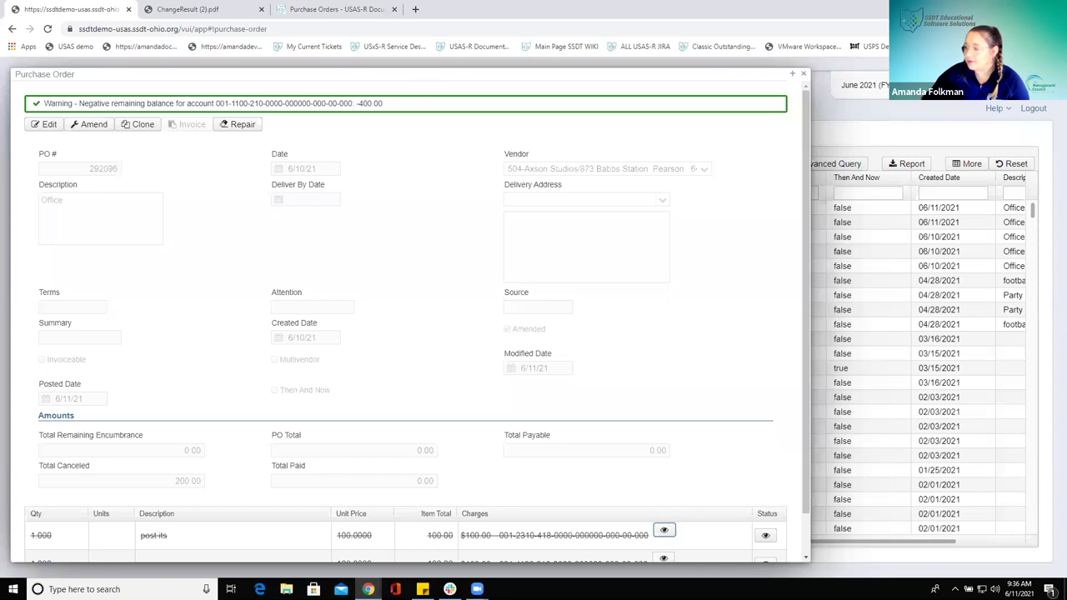
left_click(803, 74)
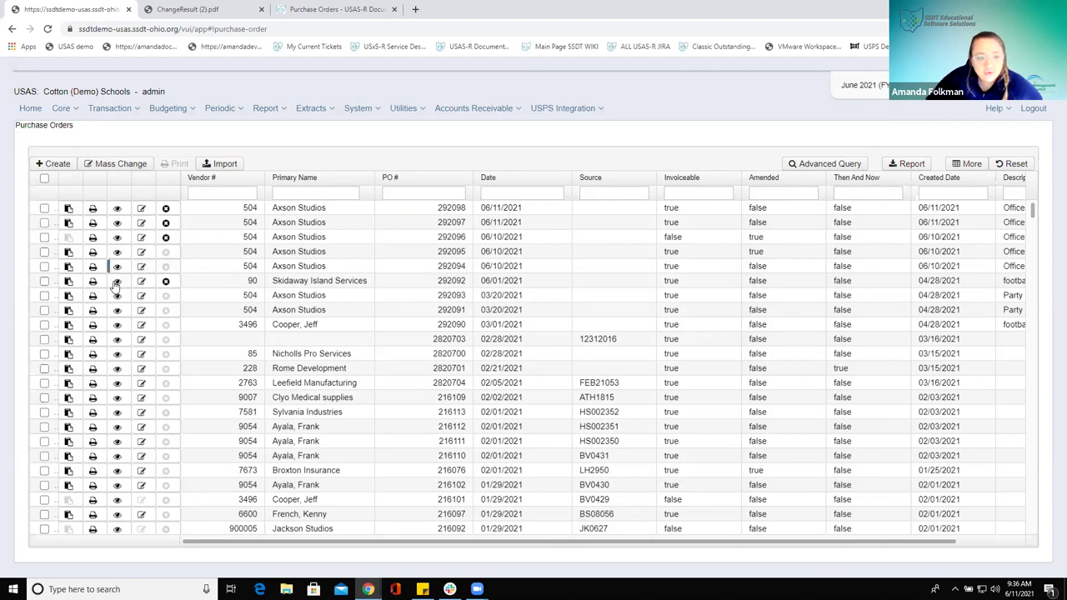
- Start an invoice from the earliest Axson Studios purchase order dated 06/10/2021, check the remaining post its amount, and cancel the invoice
double_click(233, 266)
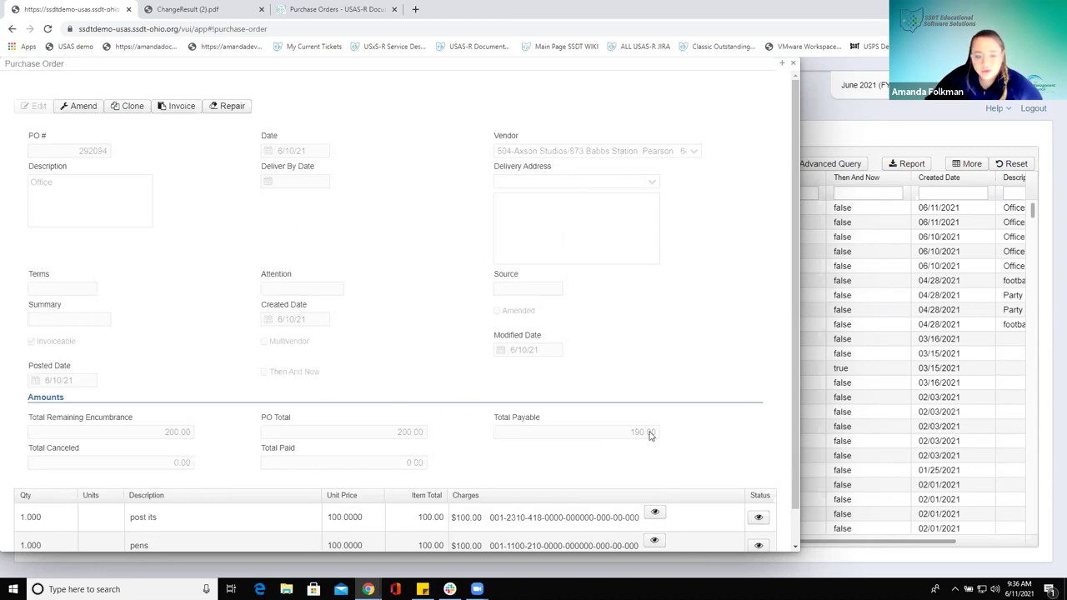
scroll(250, 433, "down", 2)
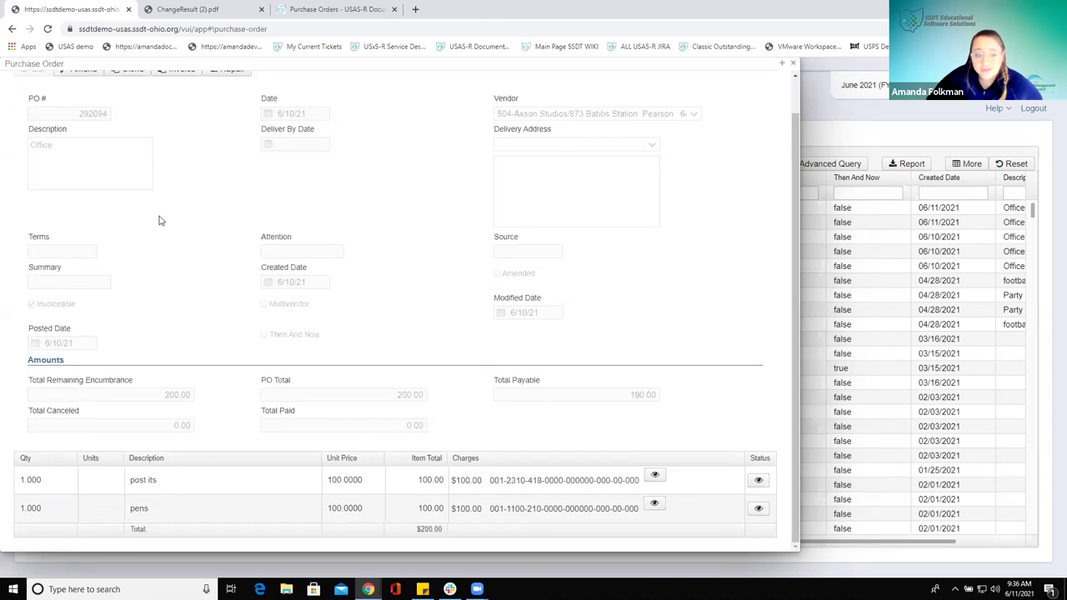
scroll(161, 221, "up", 2)
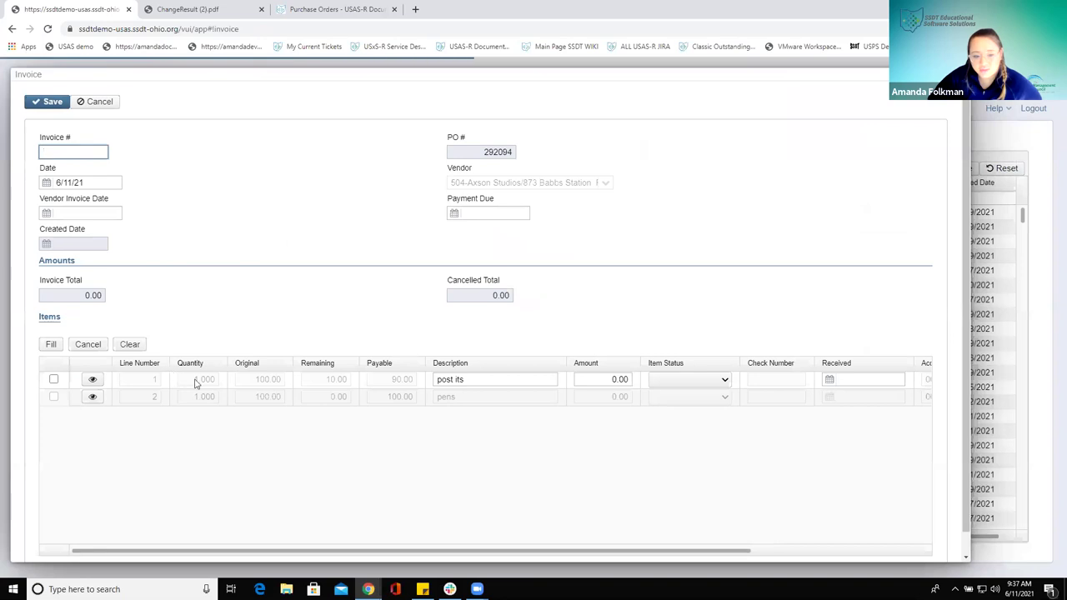
left_click_drag(324, 382, 346, 384)
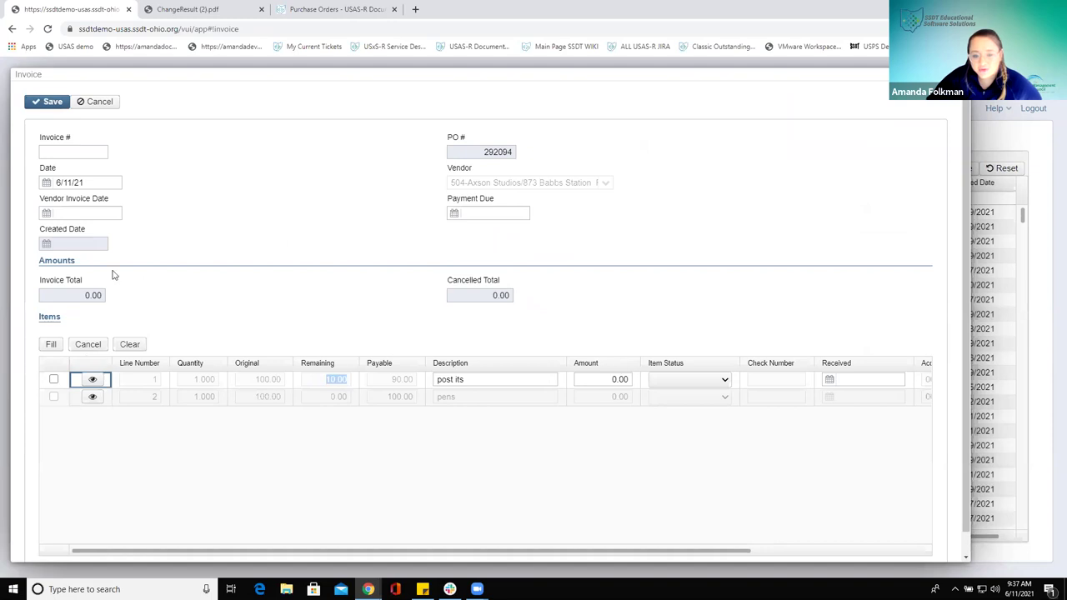
left_click(96, 103)
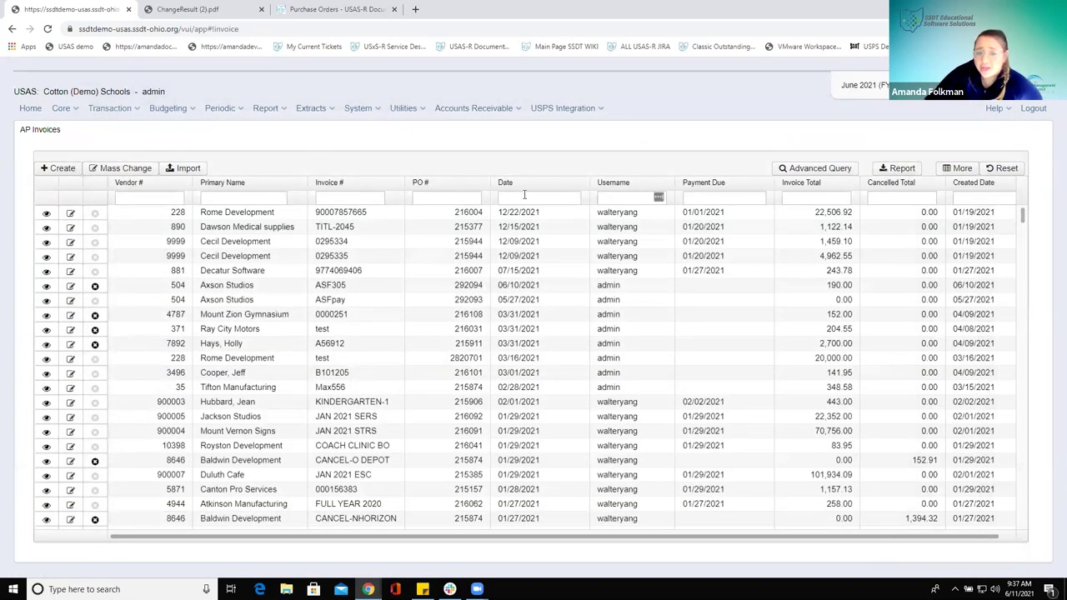
- Filter the AP invoices to an exact match on the number of the Axson Studios purchase order just viewed
left_click(105, 108)
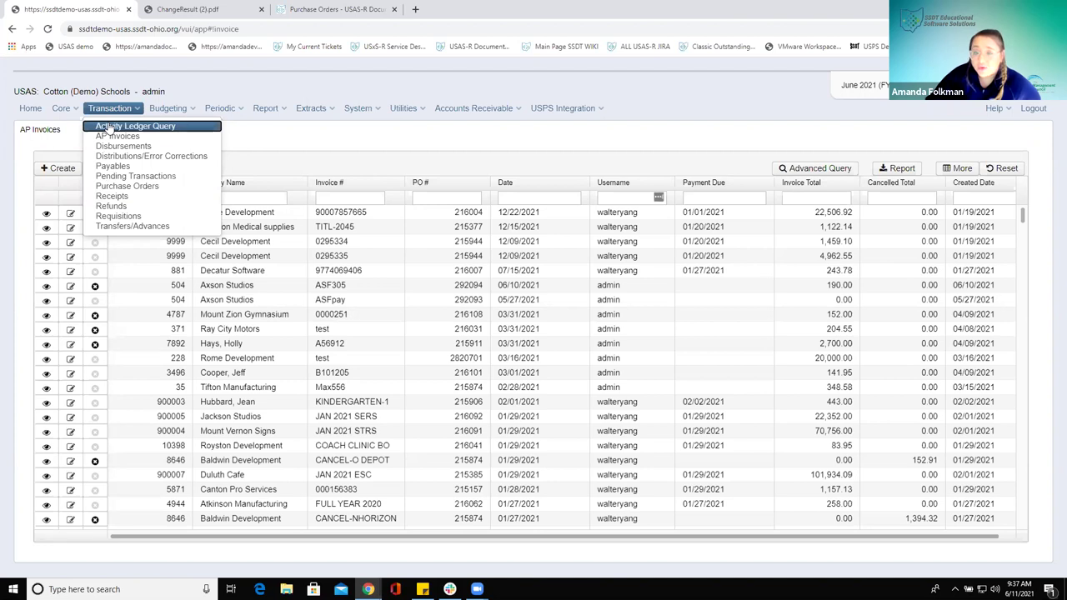
left_click(396, 150)
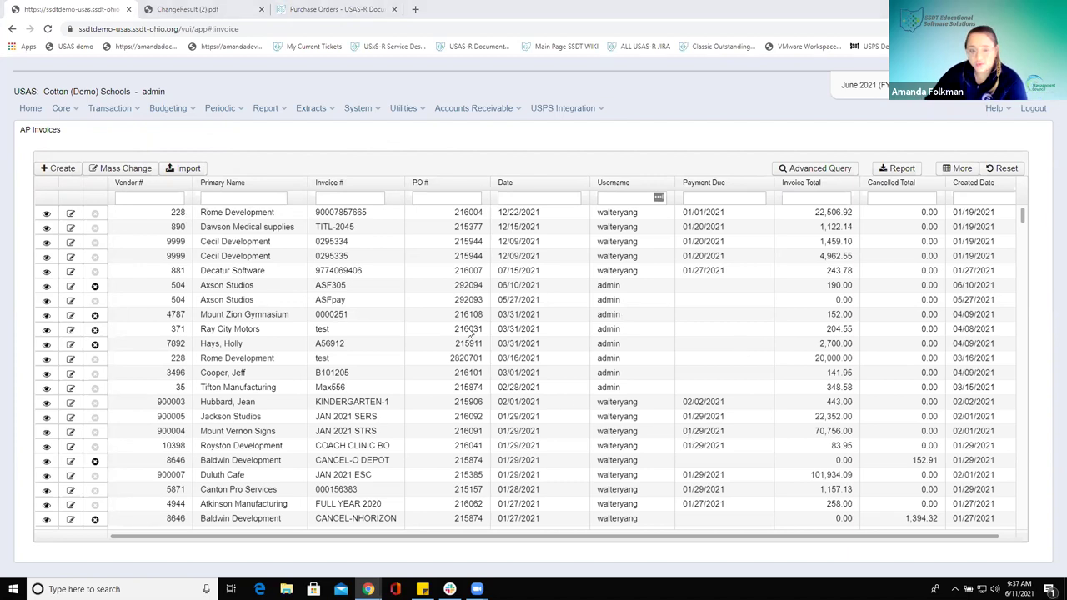
left_click(438, 196)
type("=292094")
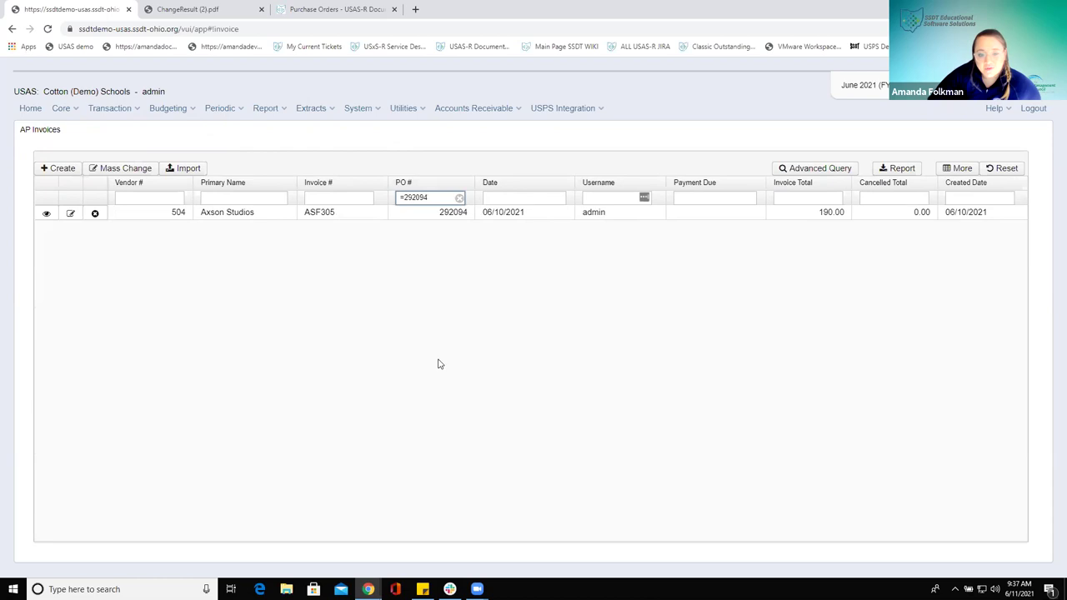
- Open the Axson Studios invoice, change the post its item status to Full, and close the invoice
left_click(47, 214)
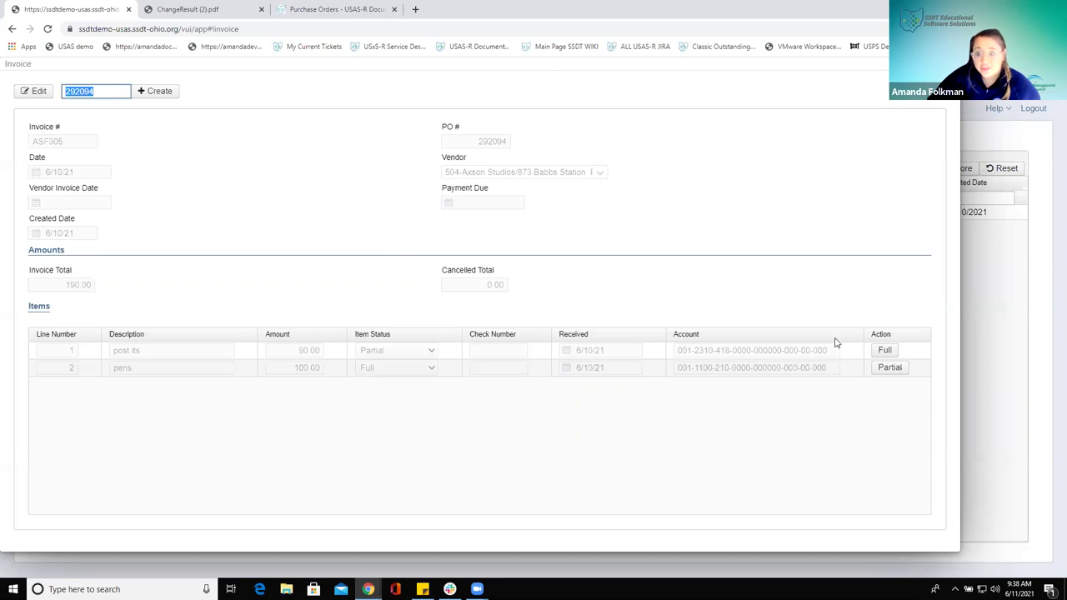
left_click(885, 351)
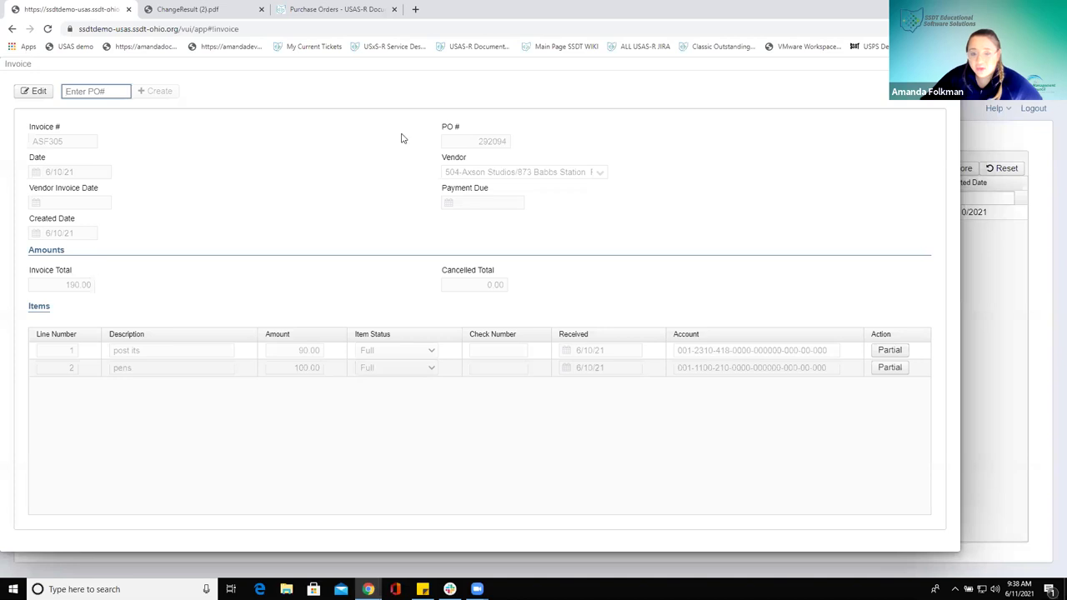
left_click_drag(885, 72, 840, 85)
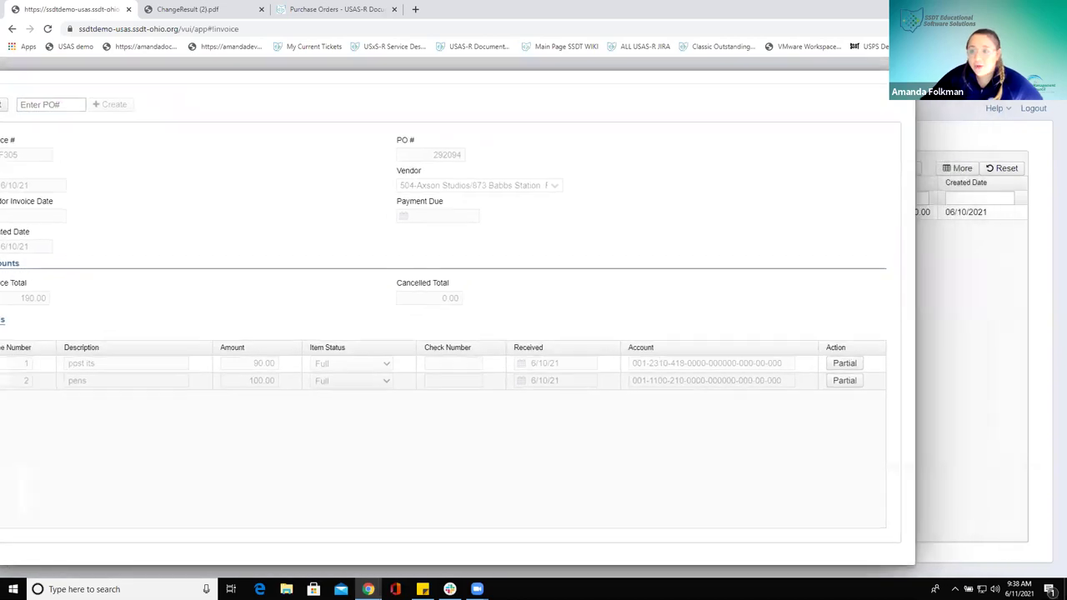
- Return to the purchase orders, check the earliest Axson Studios order dated 06/10/2021, and close it
left_click(101, 108)
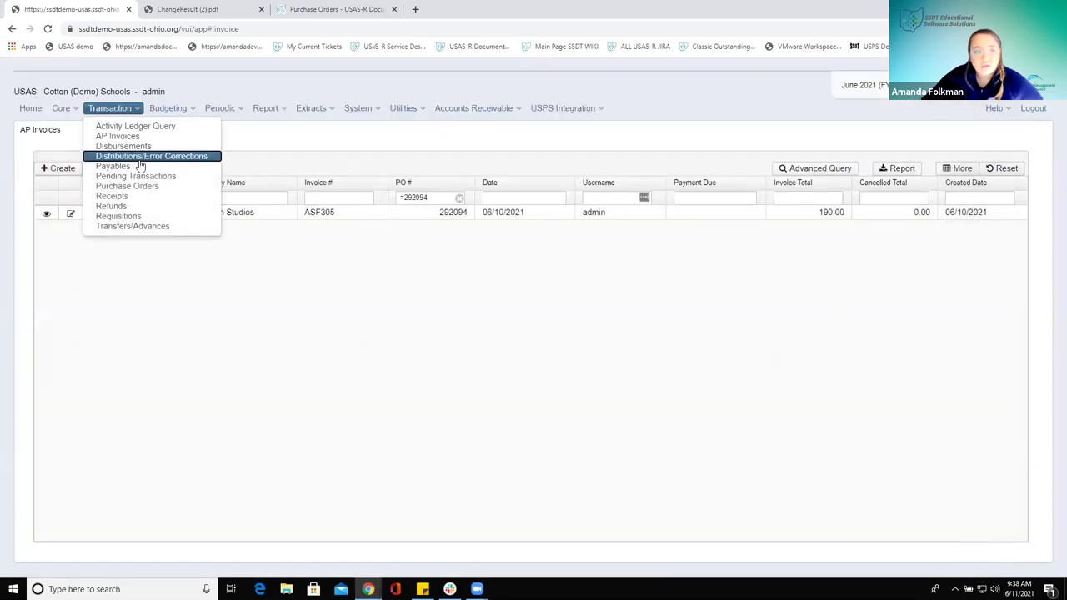
left_click(136, 186)
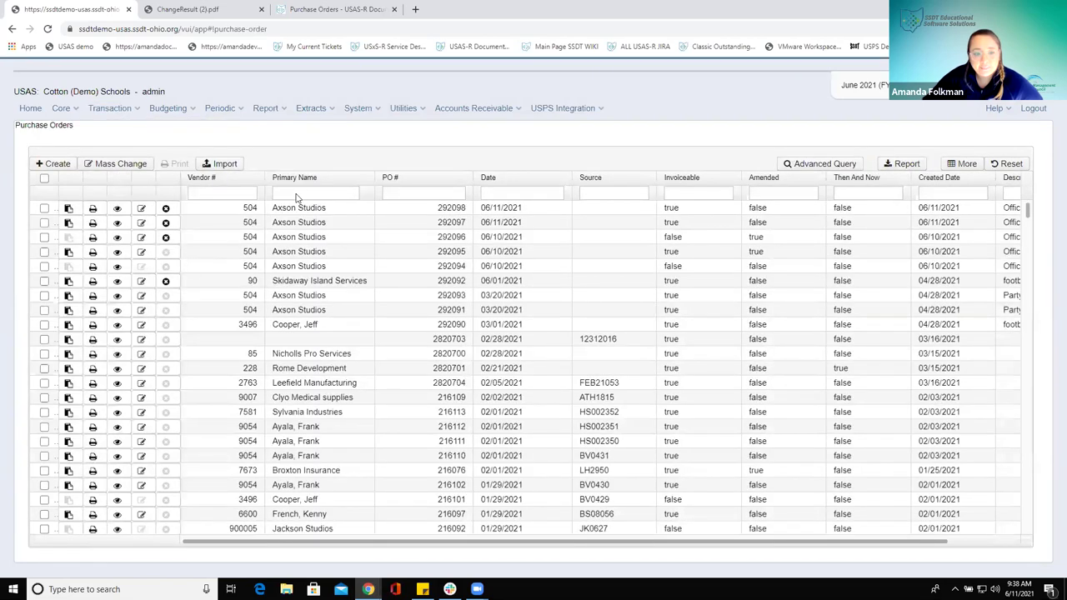
left_click(118, 268)
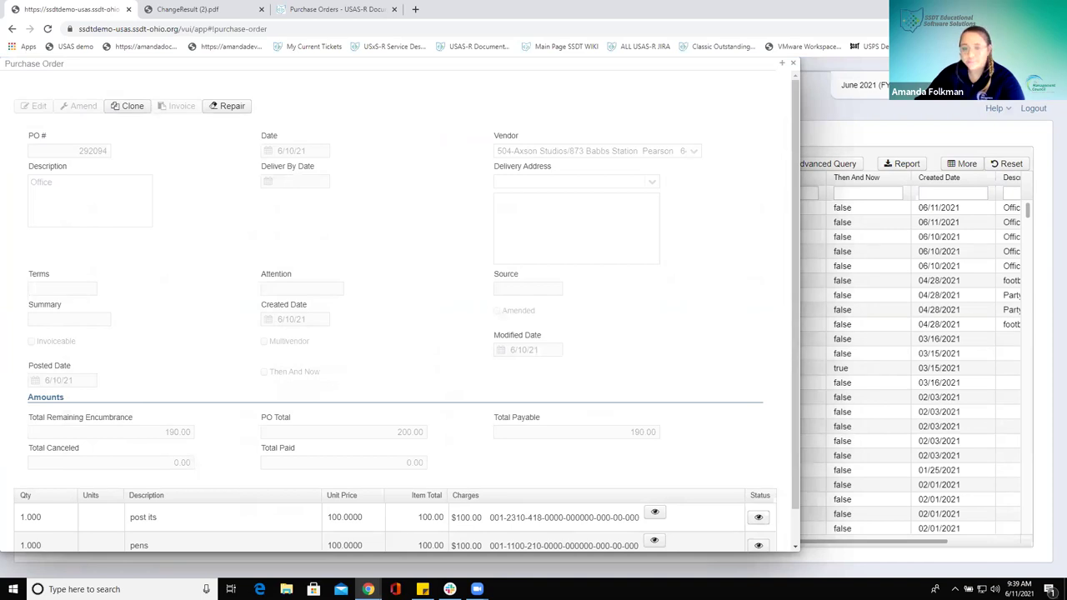
left_click(794, 65)
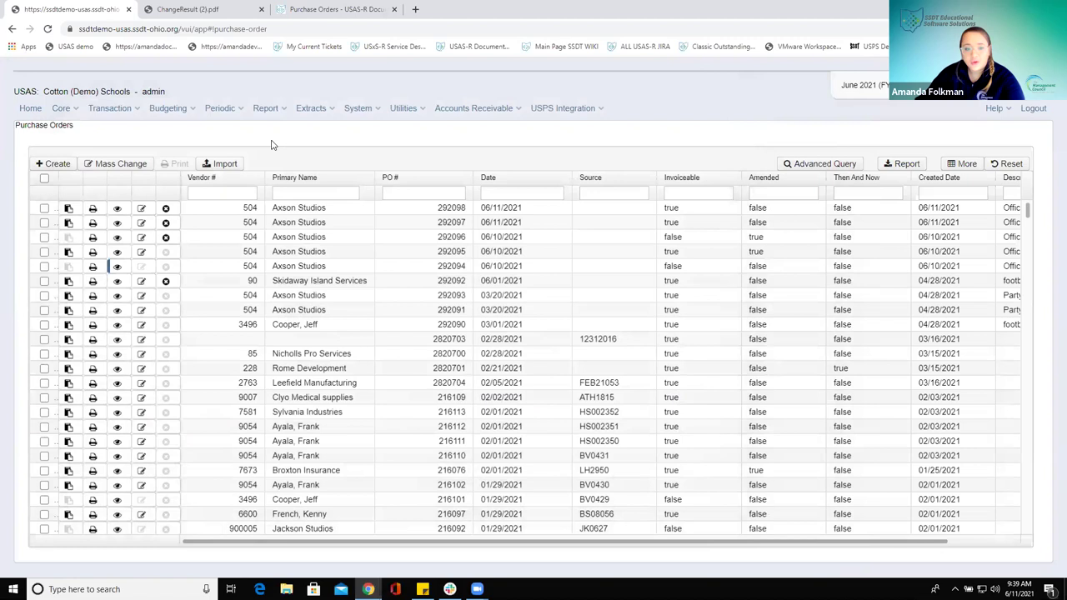
- Start an invoice from the middle of the three Axson Studios purchase orders dated 06/10/2021 and set the remaining post its and pens to Cancel_Full
left_click(117, 252)
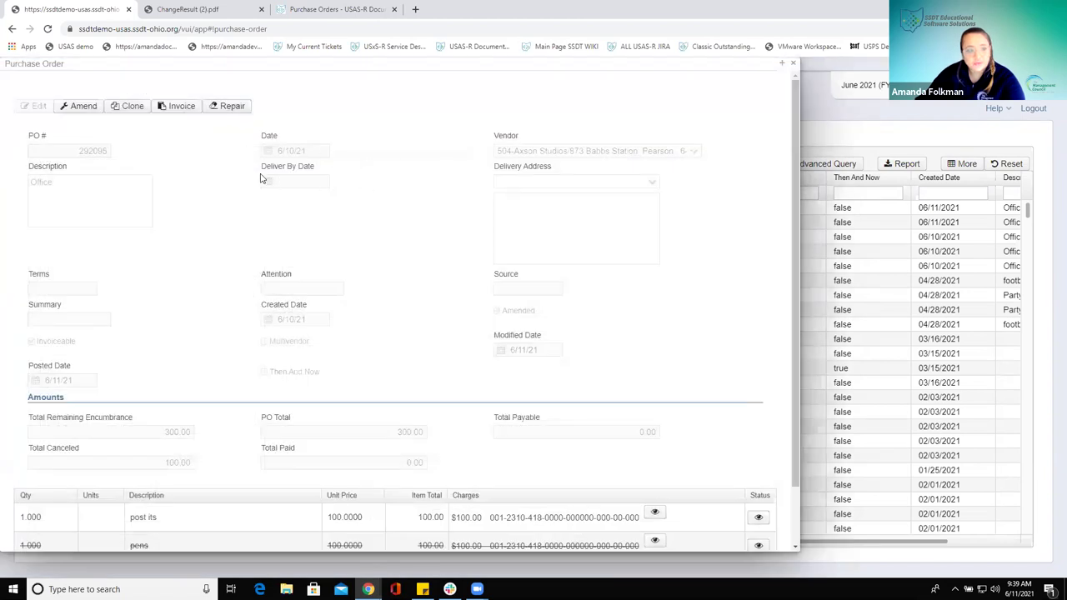
scroll(261, 178, "down", 1)
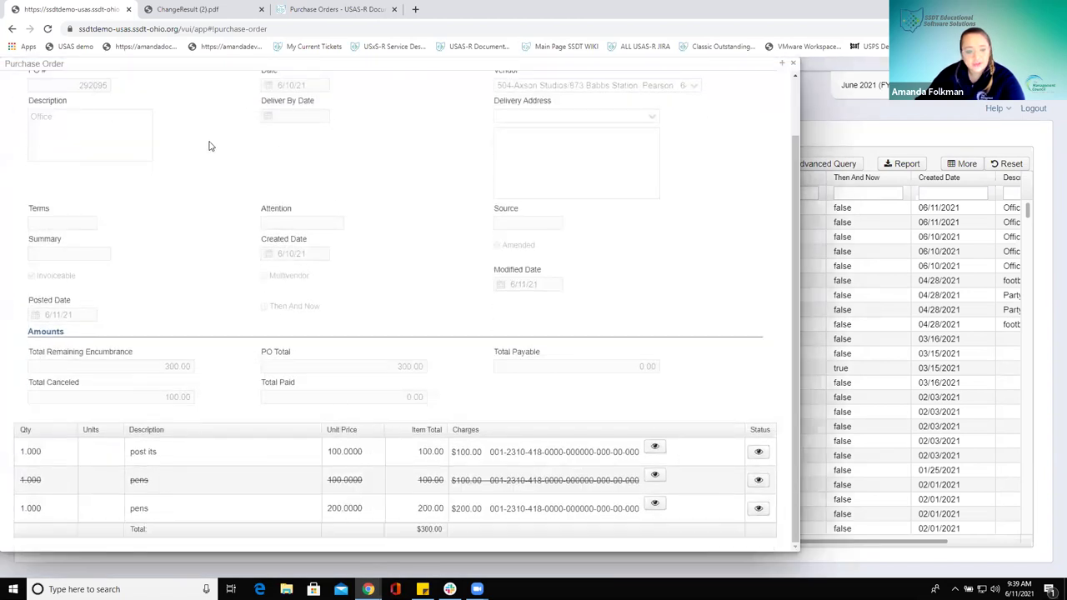
scroll(209, 146, "up", 1)
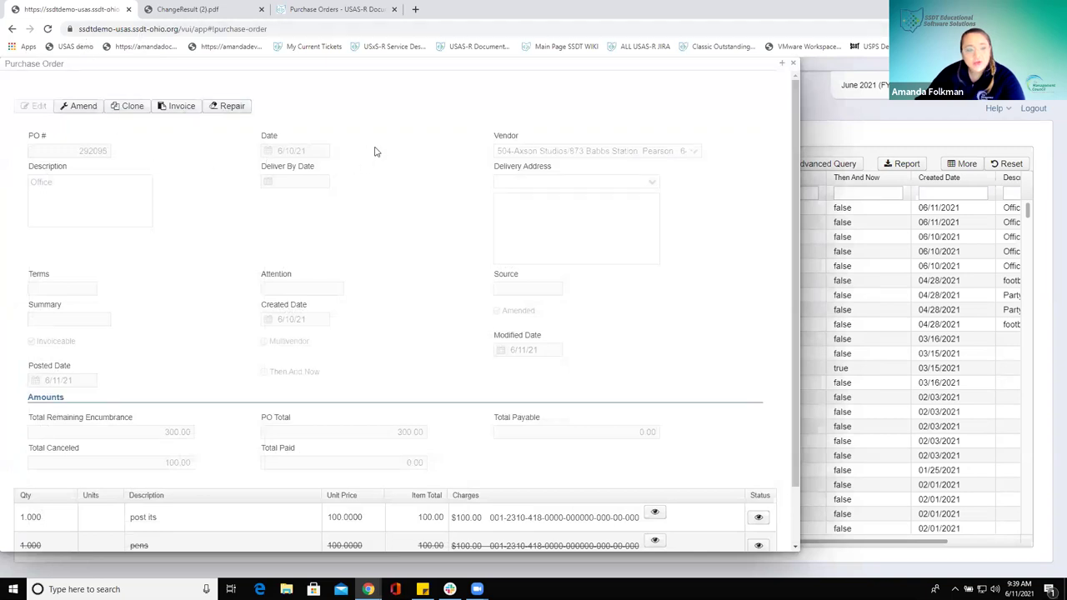
left_click(181, 114)
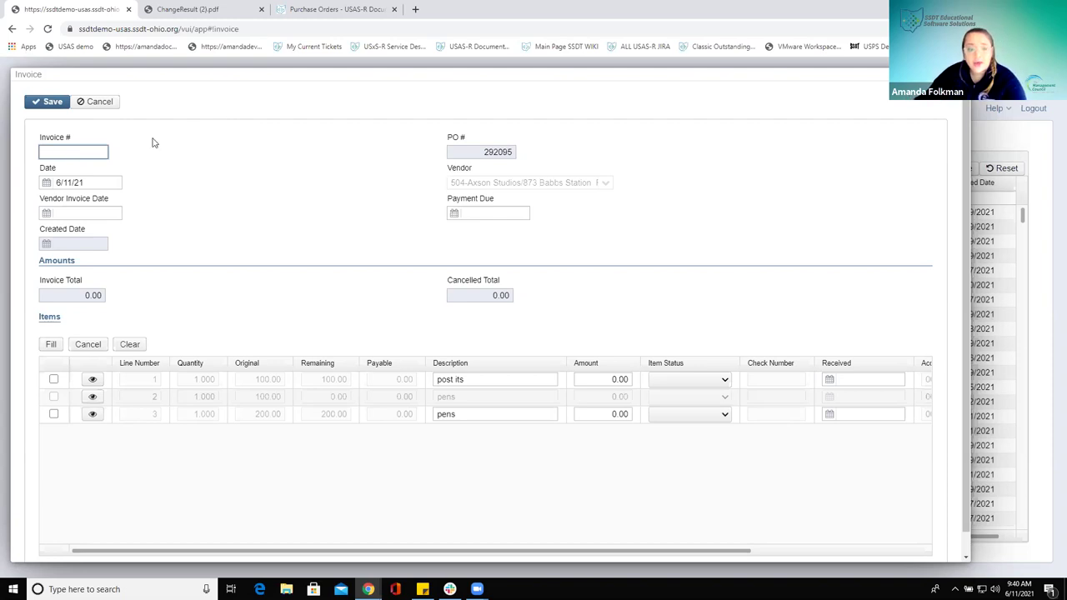
left_click(53, 379)
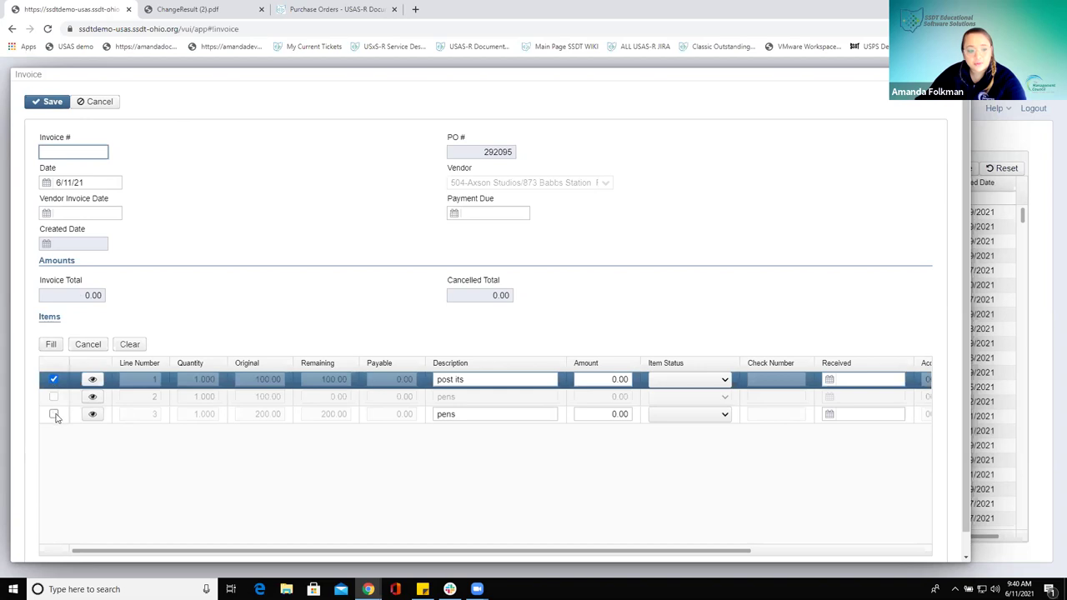
left_click(53, 415)
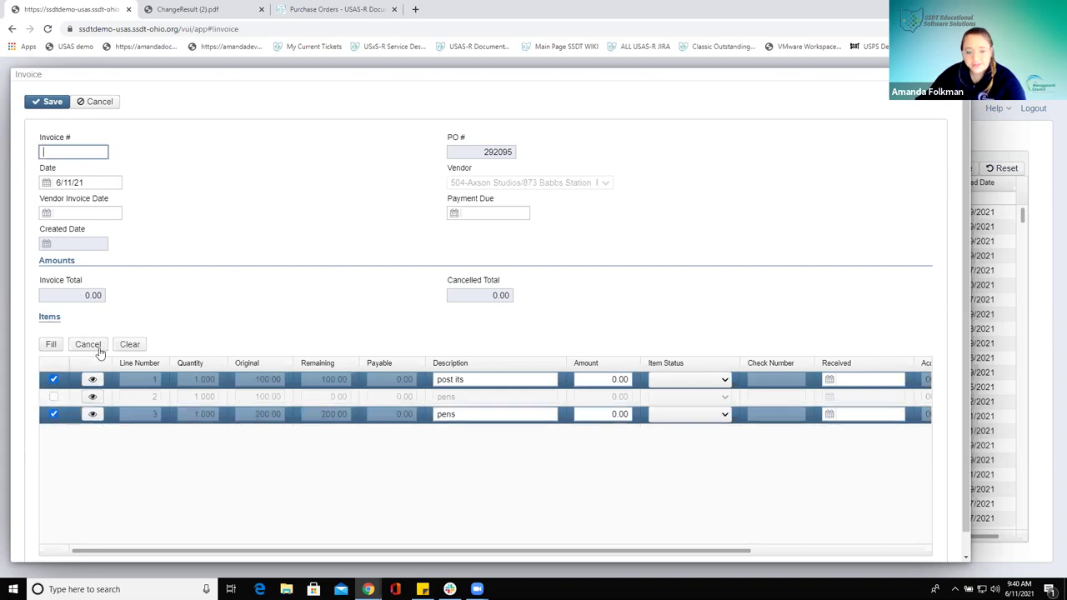
left_click(86, 344)
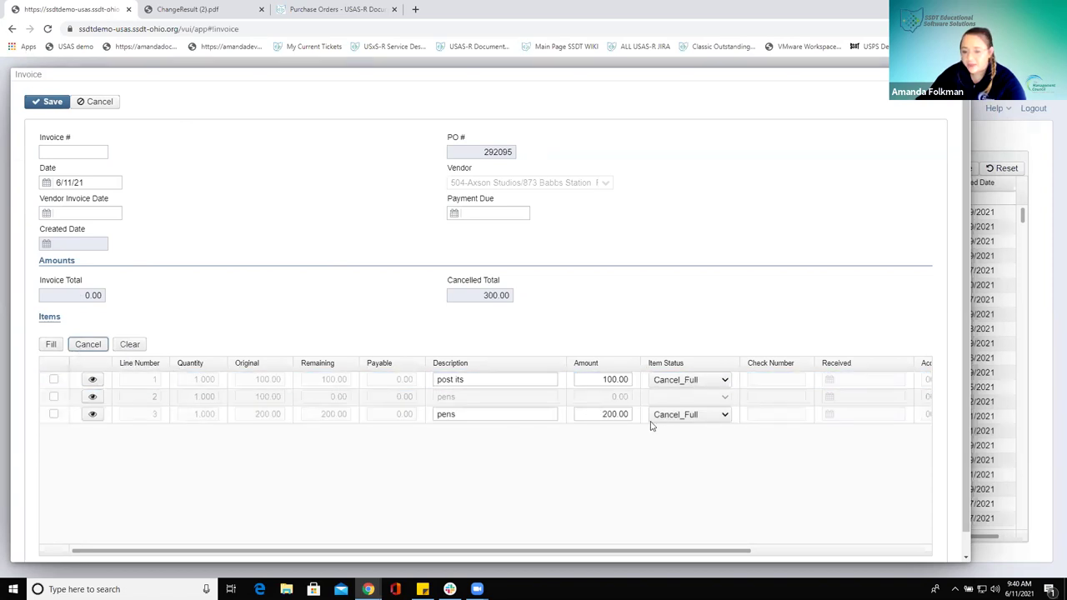
- Enter ASFcanx as the invoice number, save the invoice, and close it
left_click(75, 152)
left_click(67, 172)
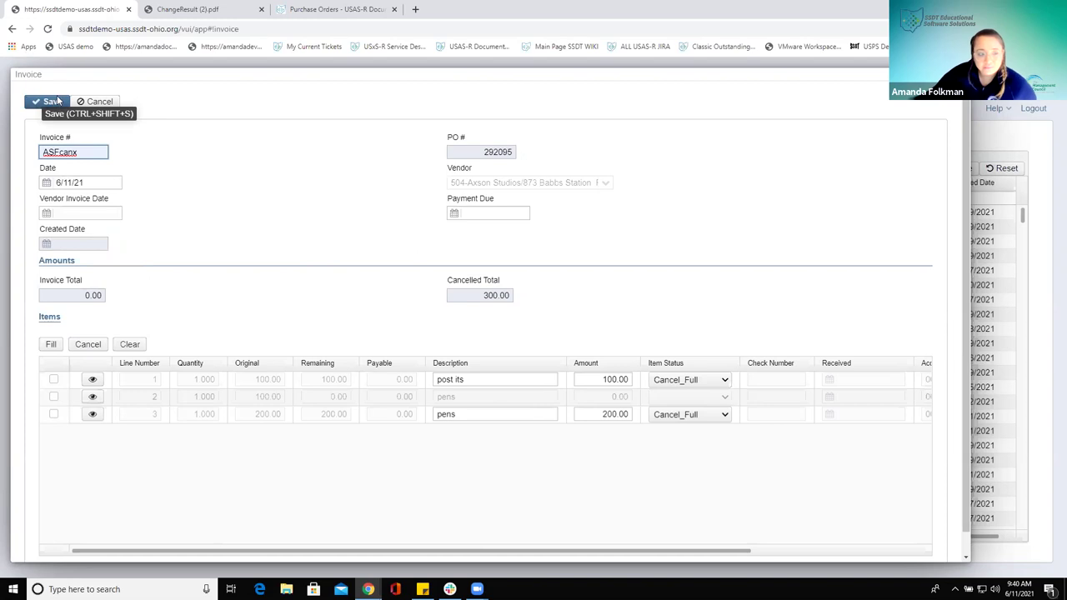
left_click(37, 103)
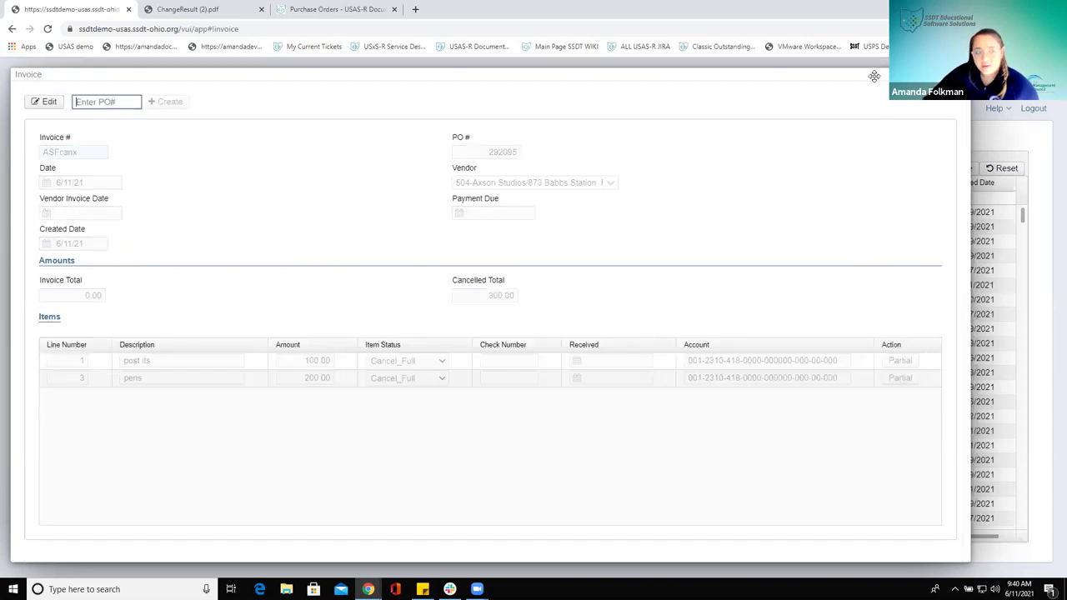
left_click_drag(862, 81, 793, 87)
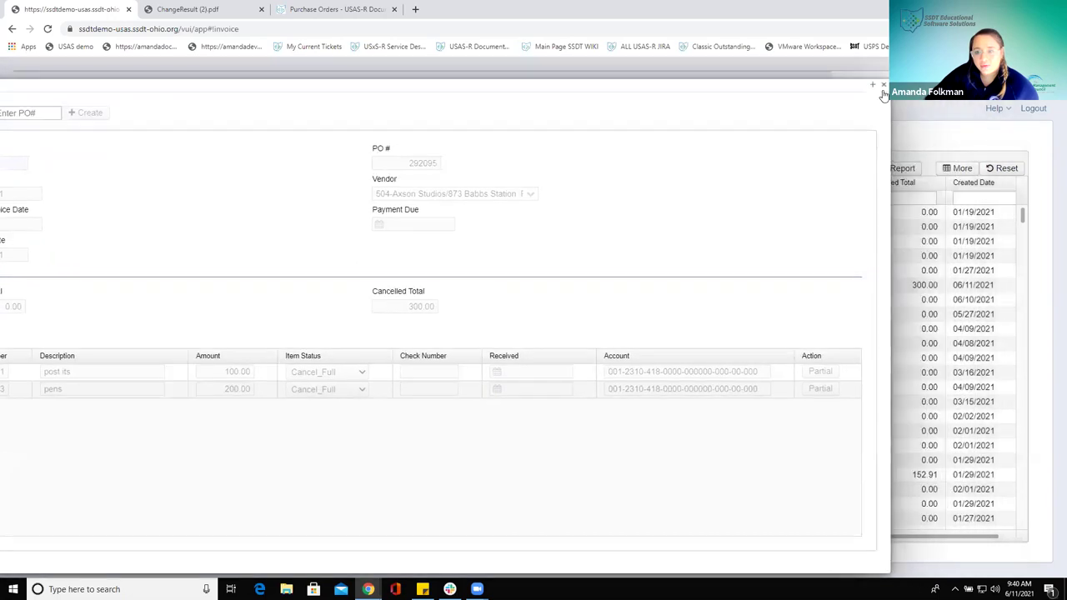
- Return to the purchase orders, check the amounts and items of the middle 06/10/2021 Axson Studios order, and close it
left_click(110, 108)
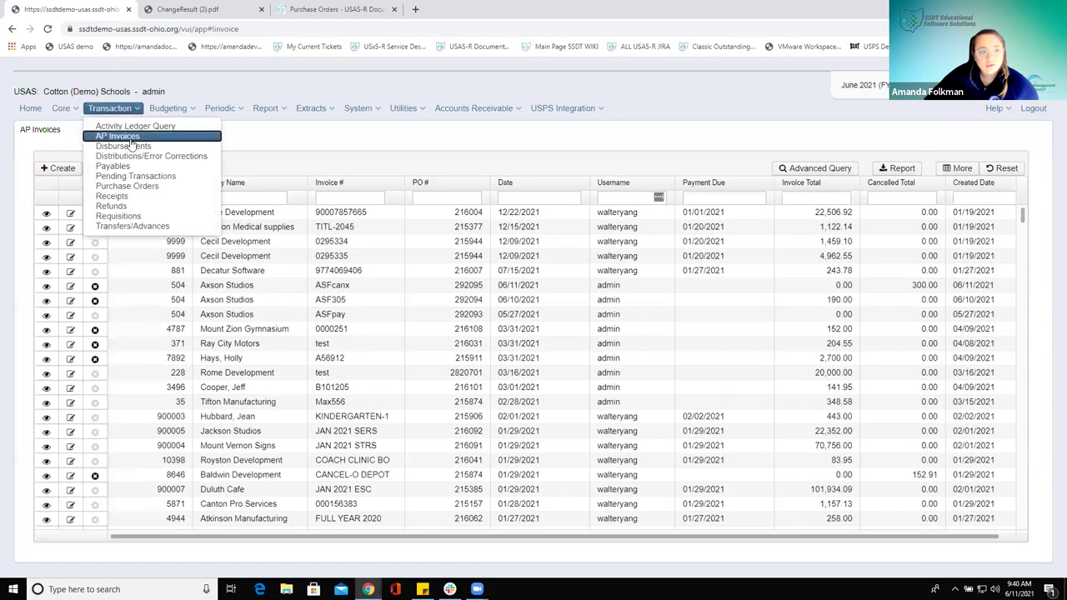
left_click(153, 201)
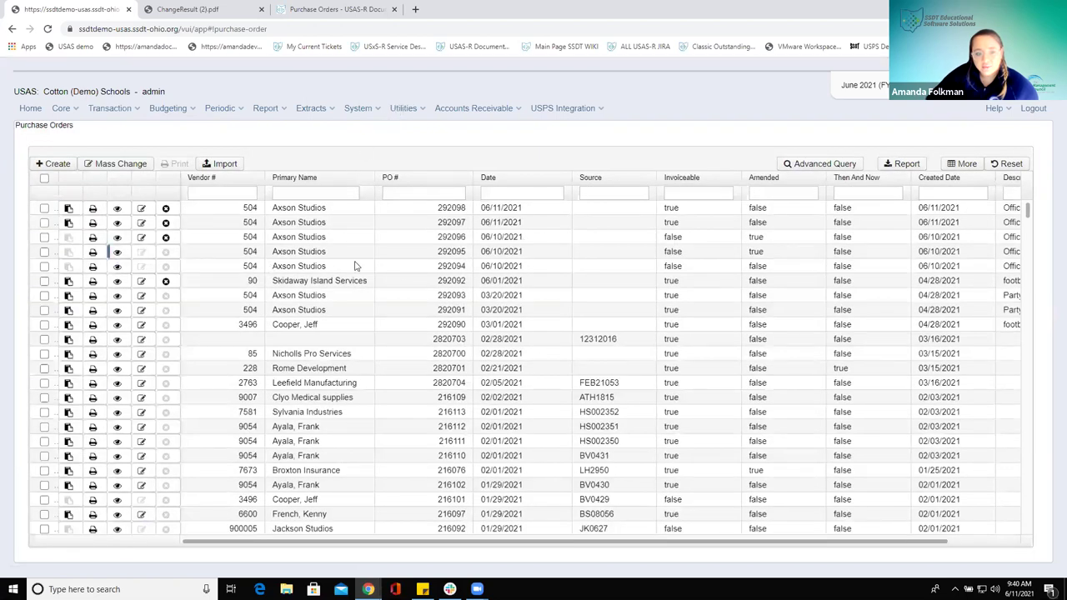
scroll(427, 350, "down", 2)
scroll(425, 350, "down", 1)
scroll(15, 286, "up", 2)
scroll(157, 409, "down", 2)
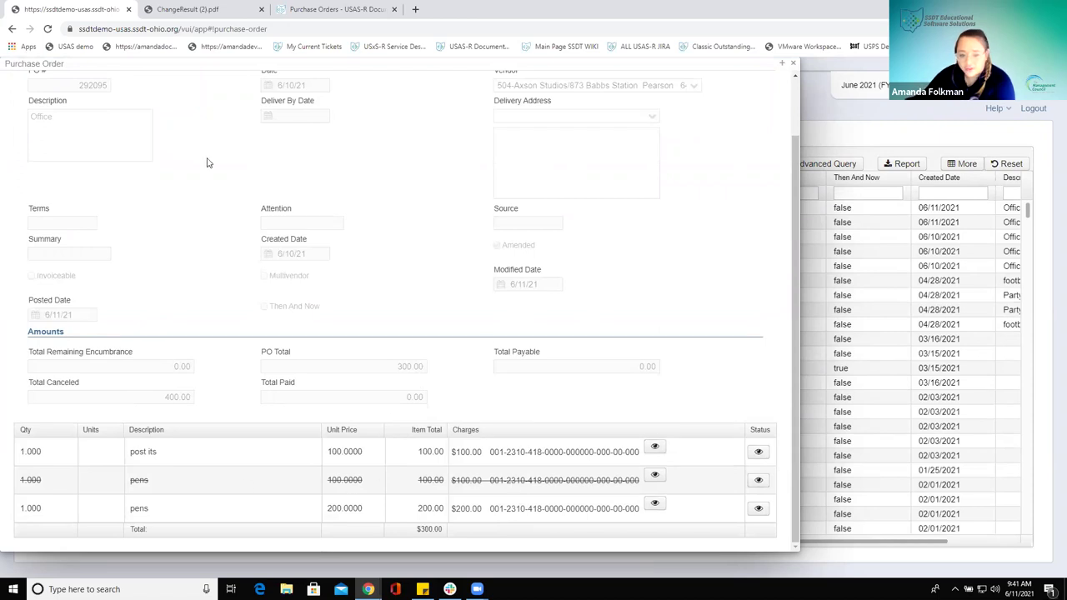
scroll(205, 260, "up", 3)
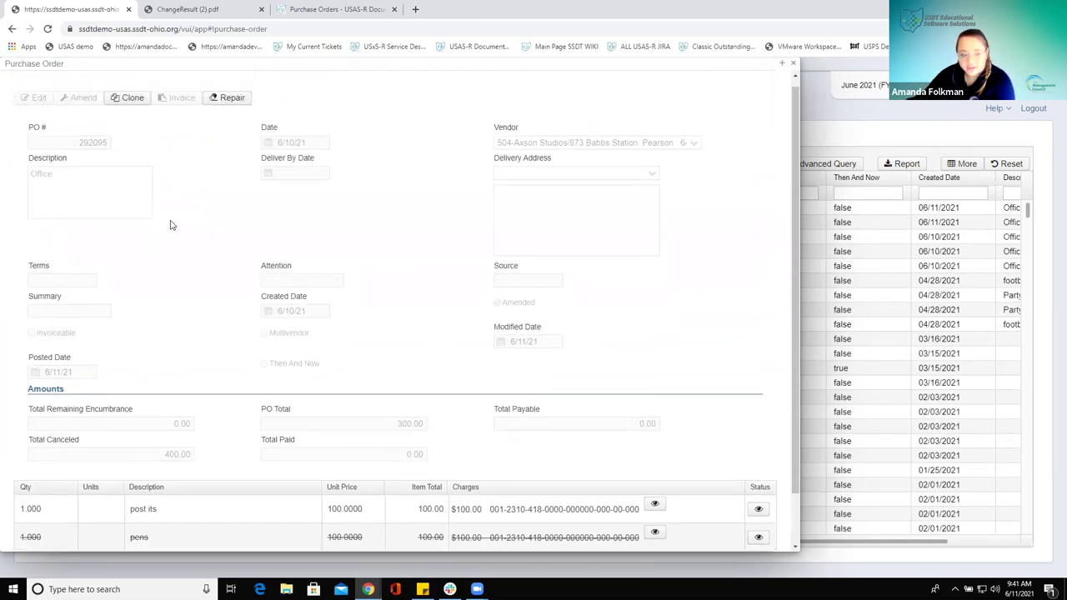
scroll(172, 225, "up", 1)
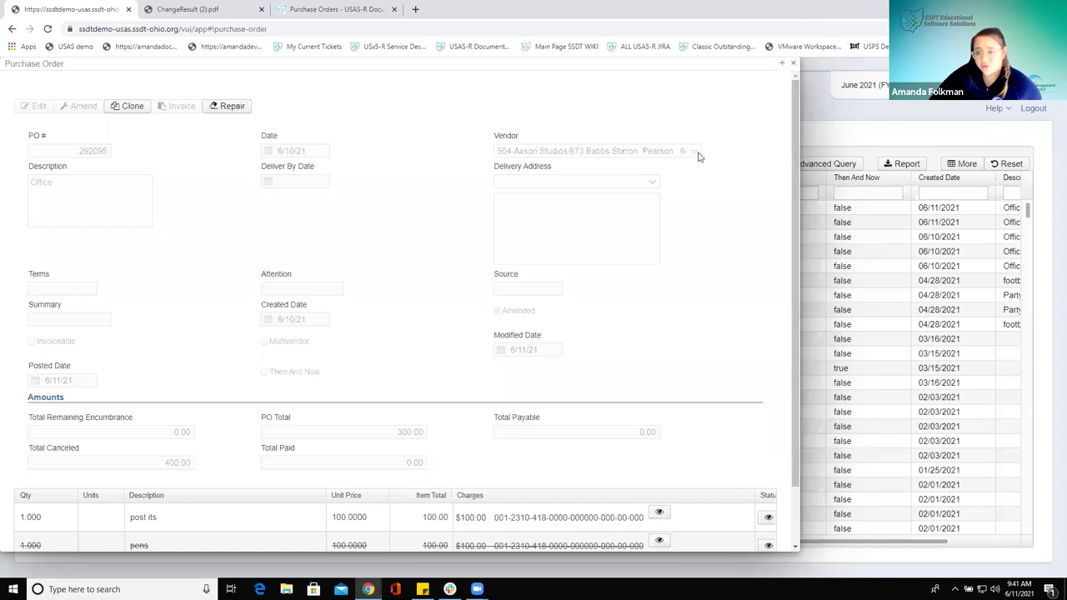
key("Escape")
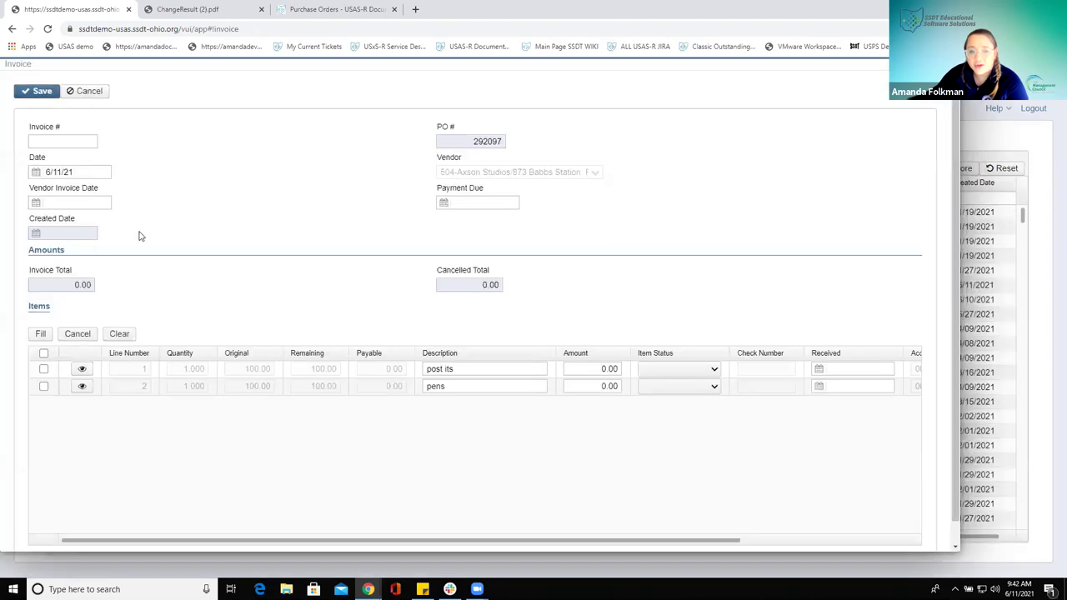
- Set all items to Cancel_Full on the invoice for the earlier Axson Studios order dated 06/11/2021, and close the invoice without saving
left_click(43, 354)
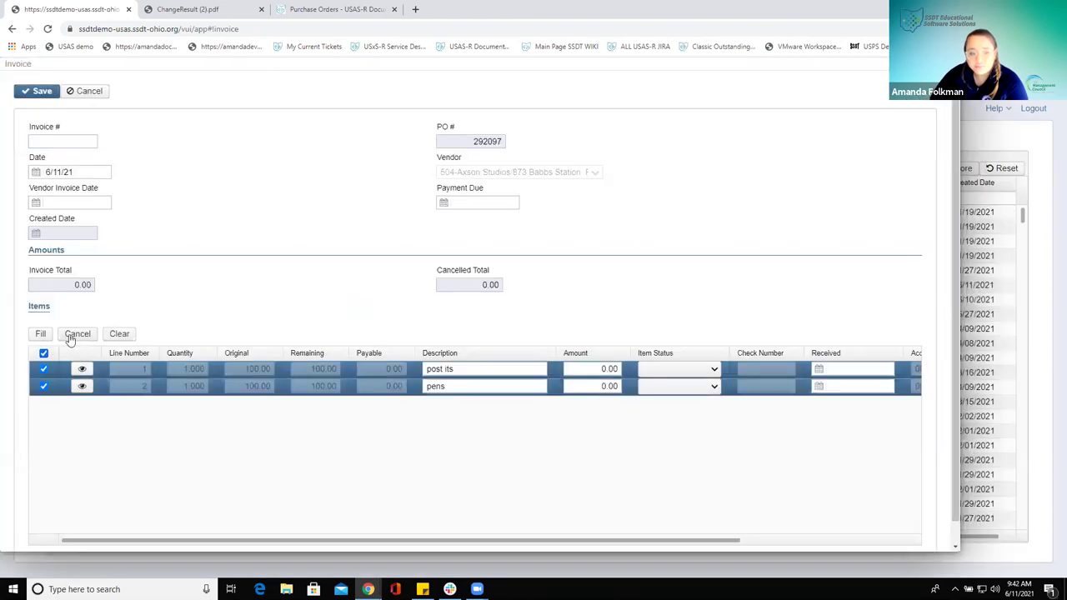
left_click(74, 335)
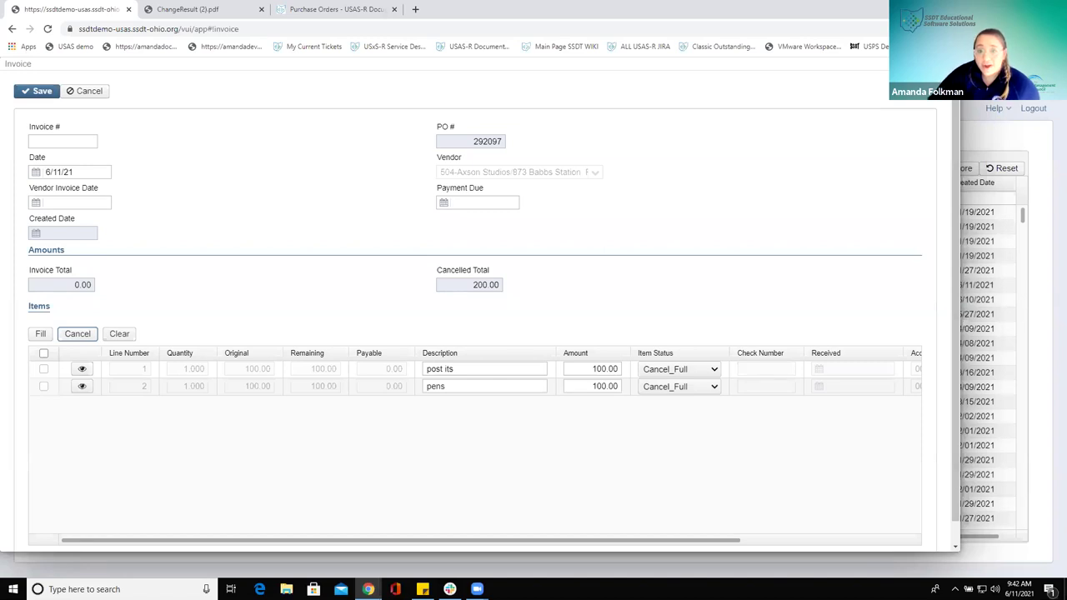
left_click_drag(874, 66, 843, 109)
left_click(924, 107)
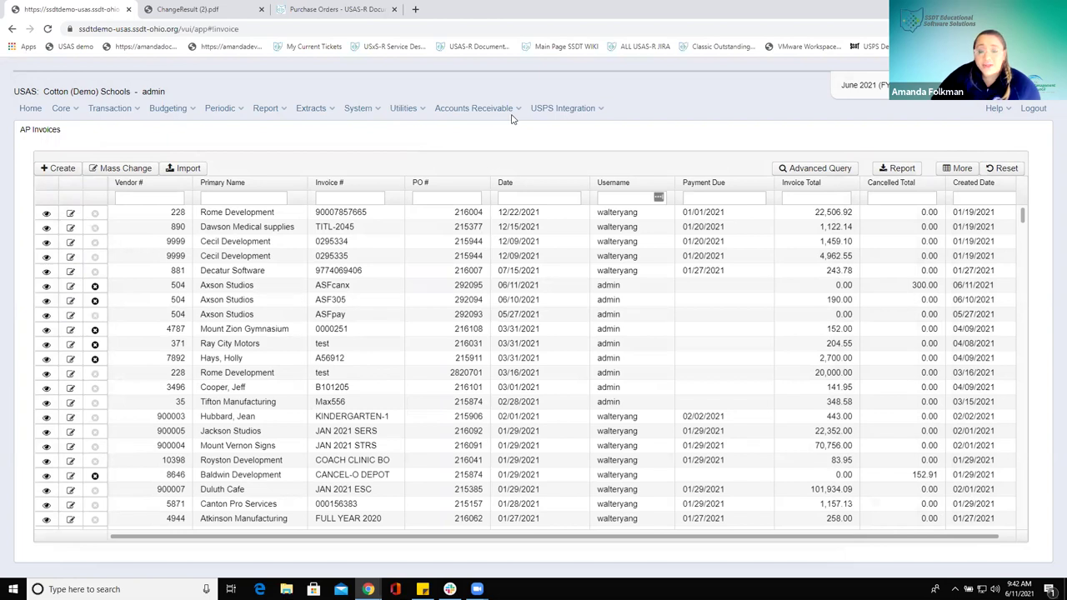
- Open the Purchase Order Refresh utility and return to the purchase orders list
left_click(407, 111)
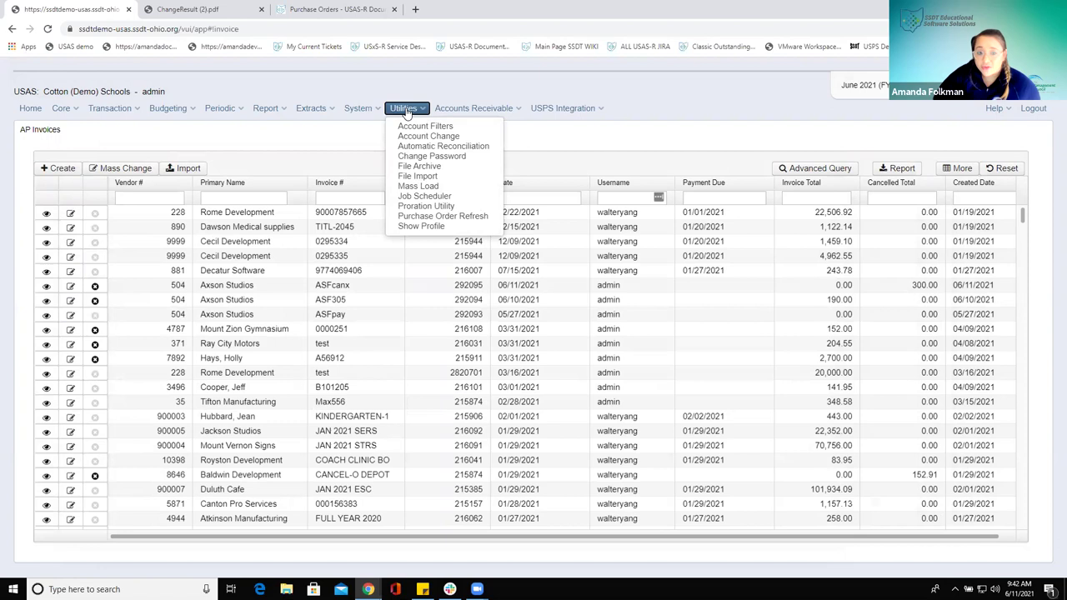
left_click(465, 216)
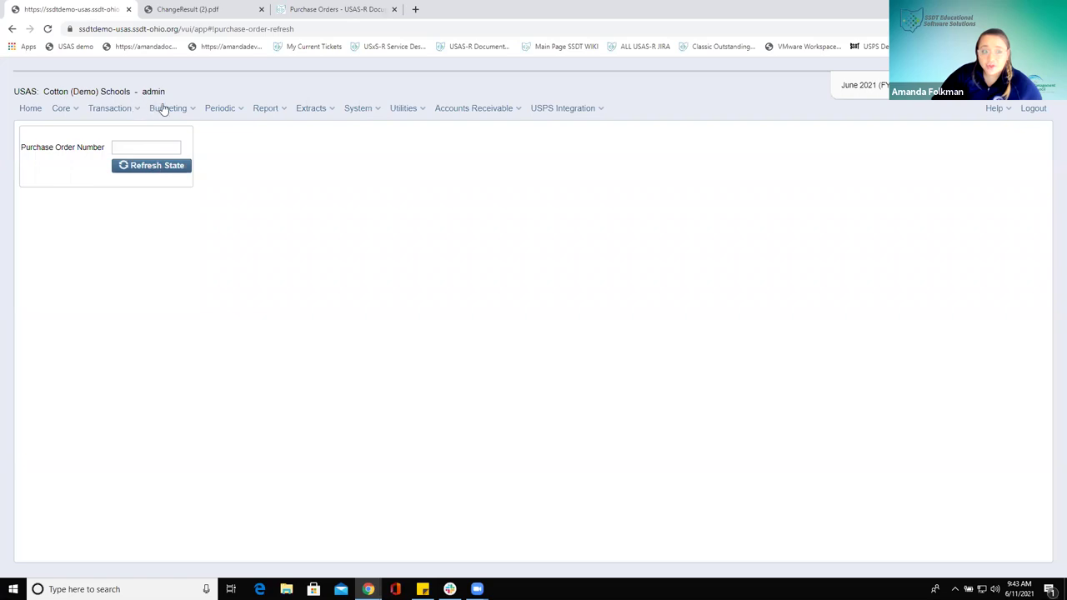
left_click(121, 109)
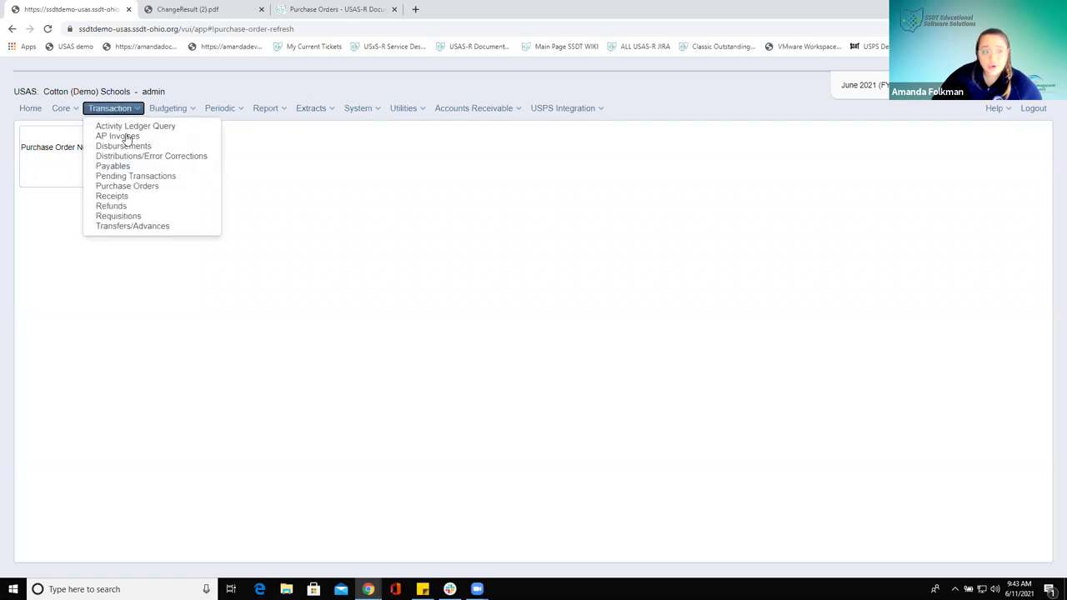
left_click(154, 189)
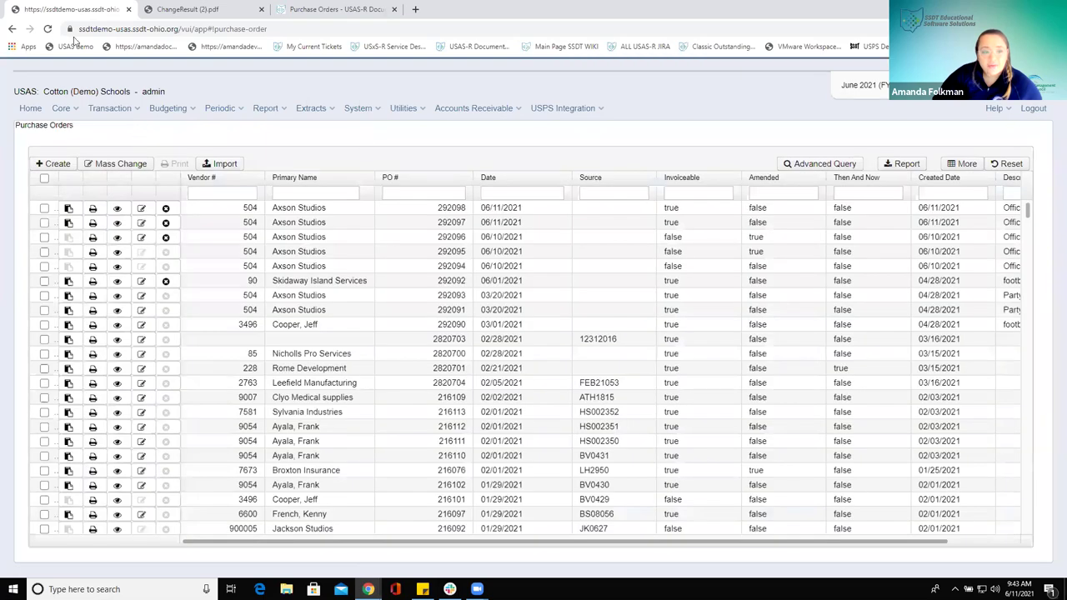
- View the ASFcanx invoice among the AP invoices, close it, and delete that invoice
left_click(113, 110)
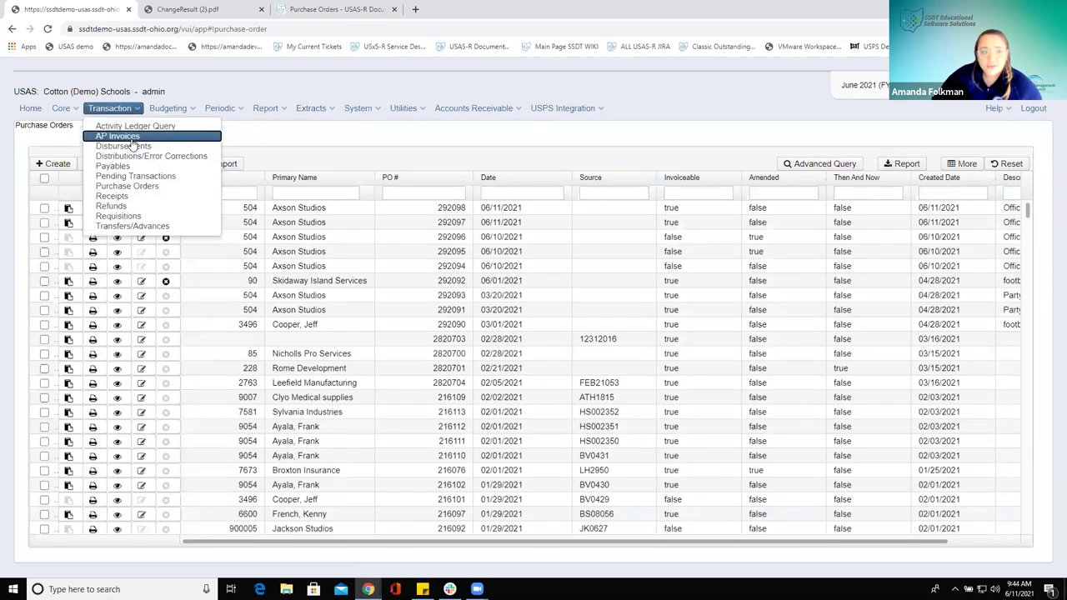
left_click(116, 136)
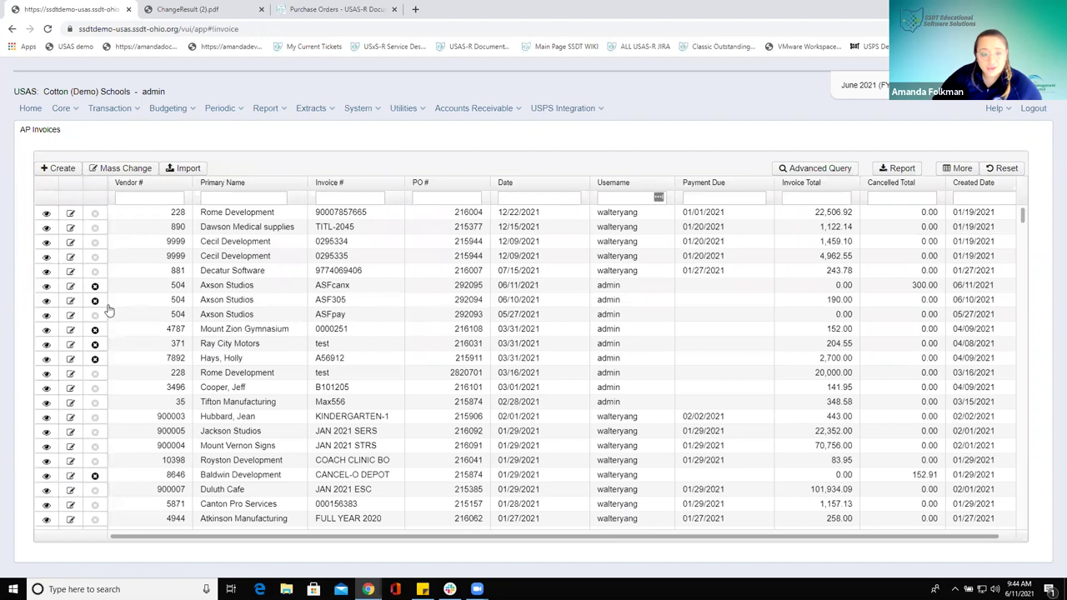
left_click(46, 286)
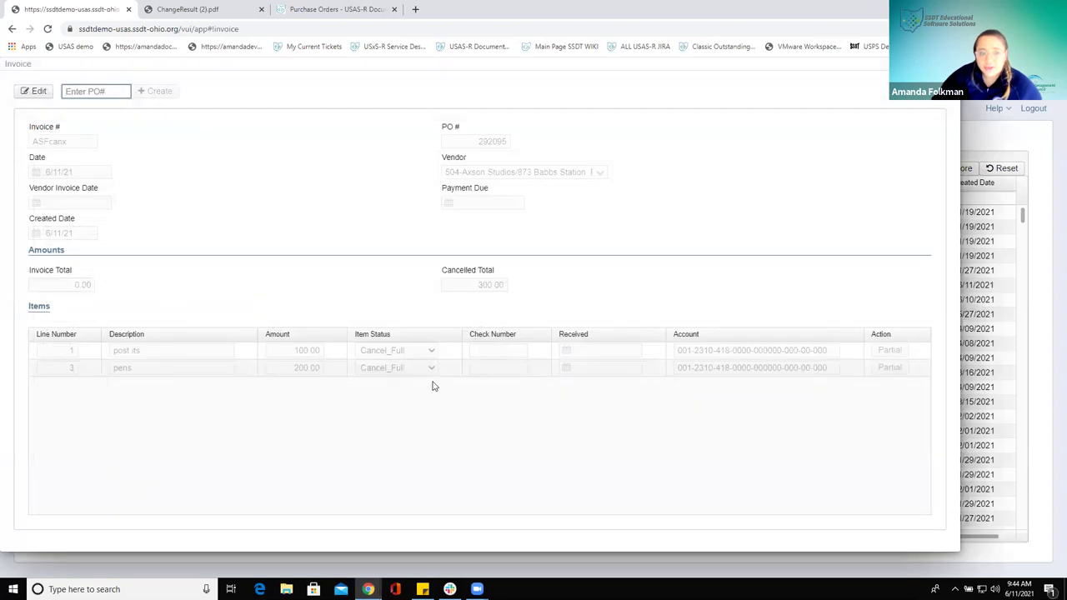
left_click(230, 71)
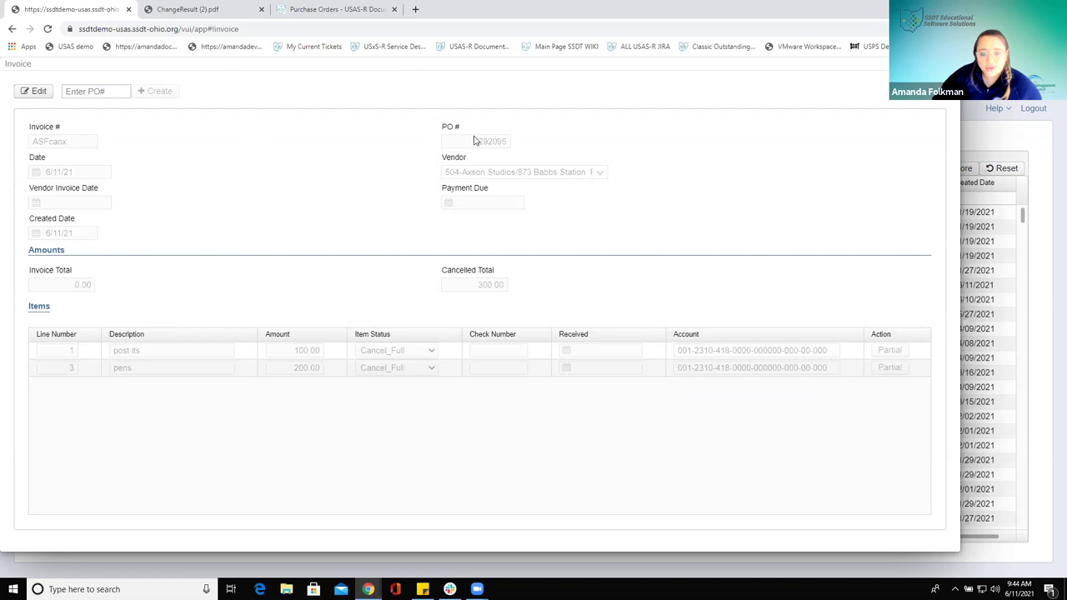
left_click_drag(508, 64, 361, 109)
left_click(807, 110)
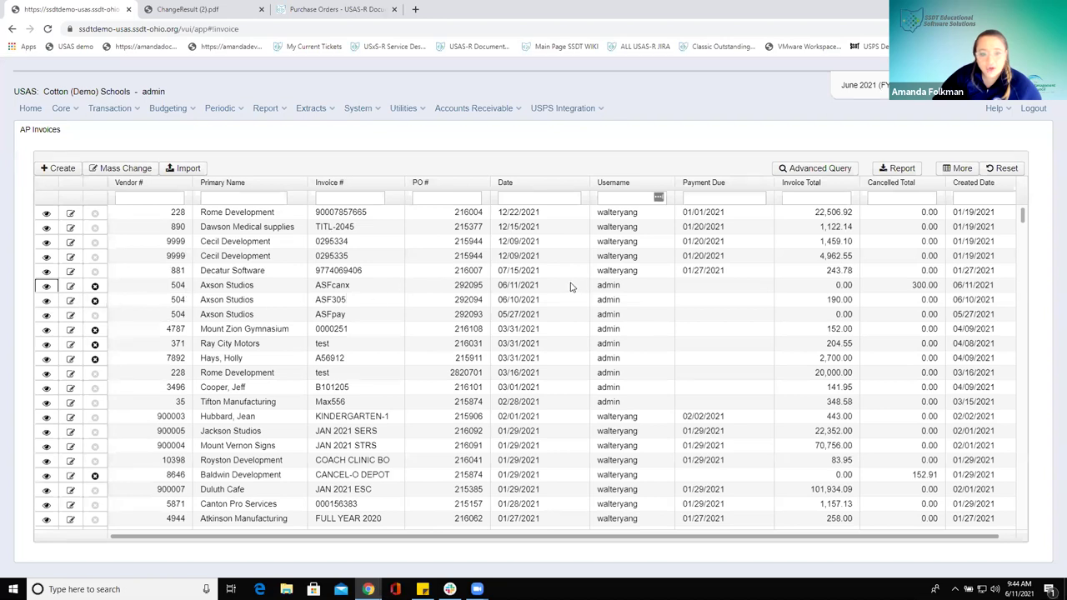
left_click(94, 285)
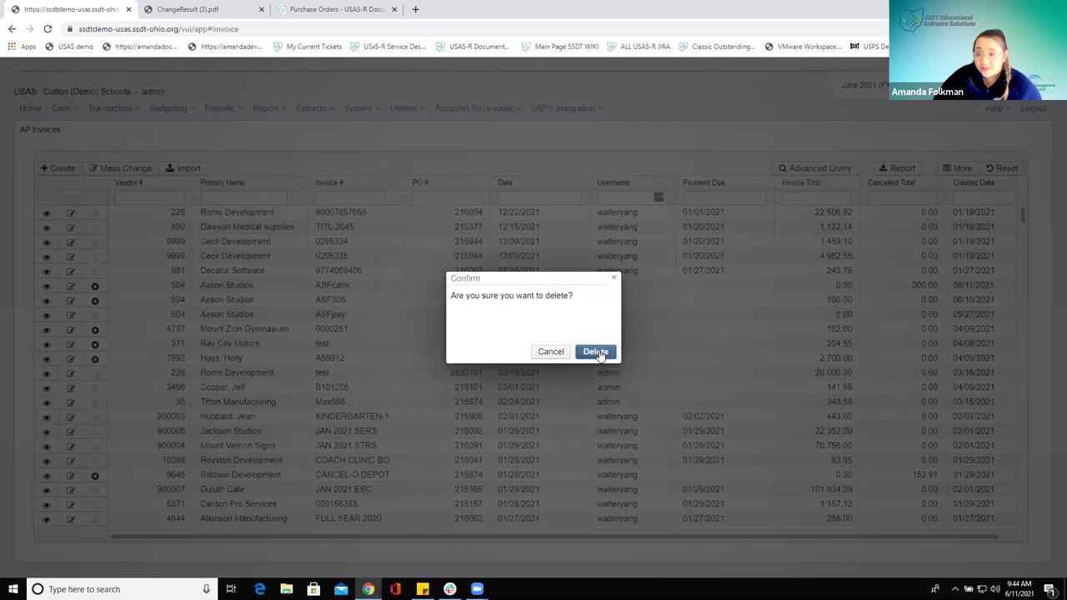
left_click(597, 353)
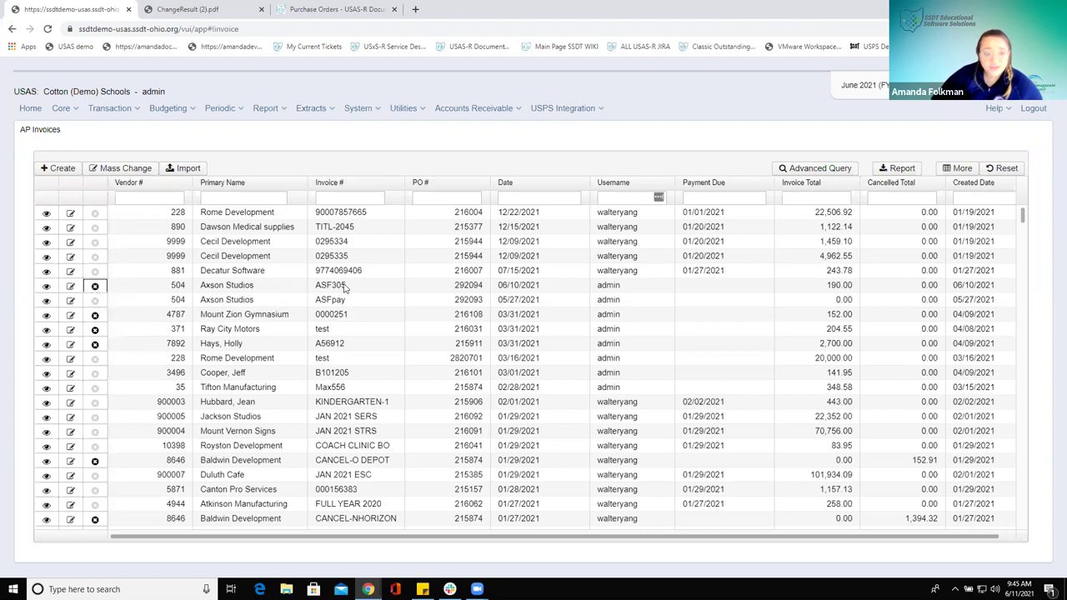
- Open the Axson Studios invoice ASF305, change the post its item status to Partial, and close the invoice
left_click(46, 286)
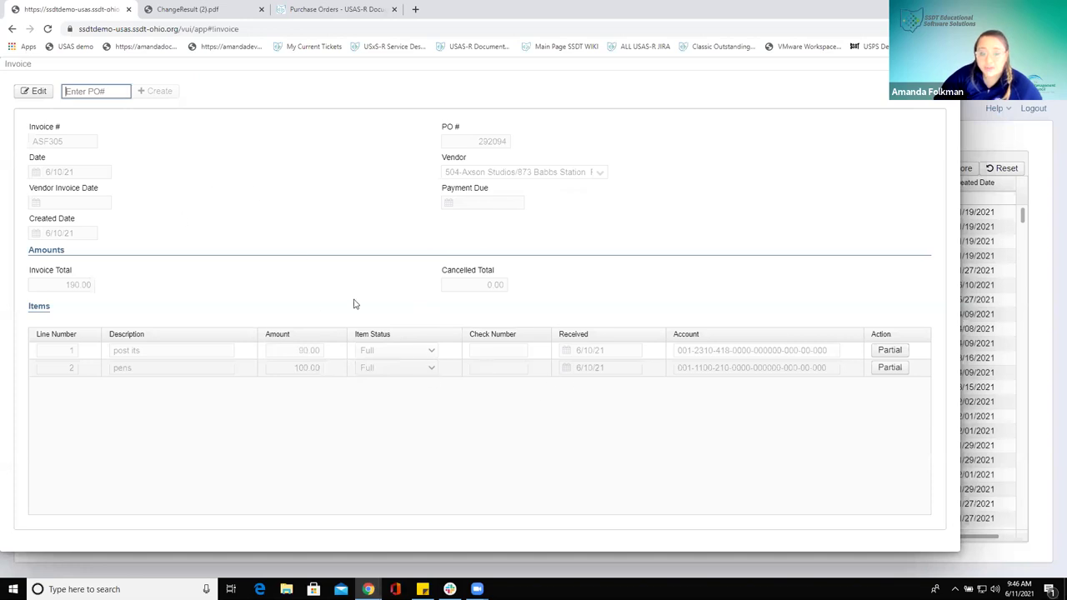
left_click(887, 351)
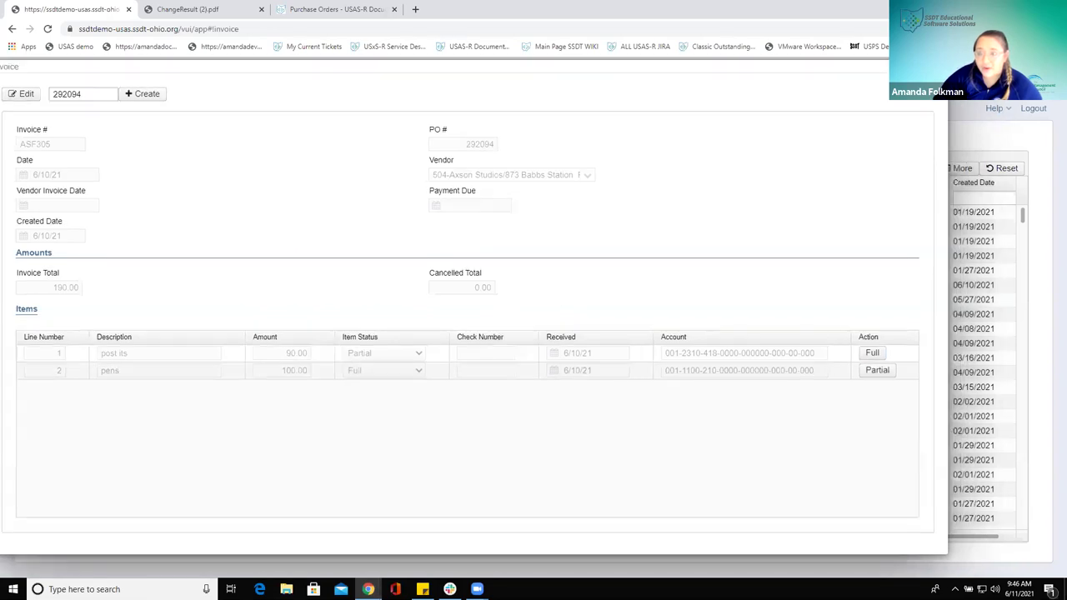
left_click(6, 556)
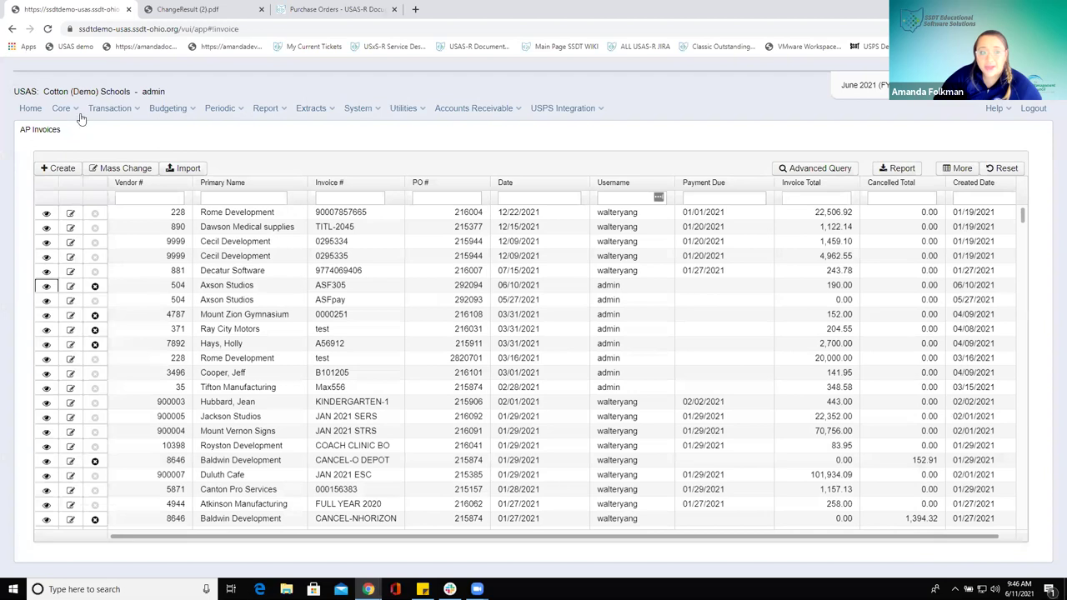
- Return to the purchase orders and open the earliest Axson Studios order dated 06/10/2021 to check its remaining encumbrance
left_click(110, 108)
left_click(134, 186)
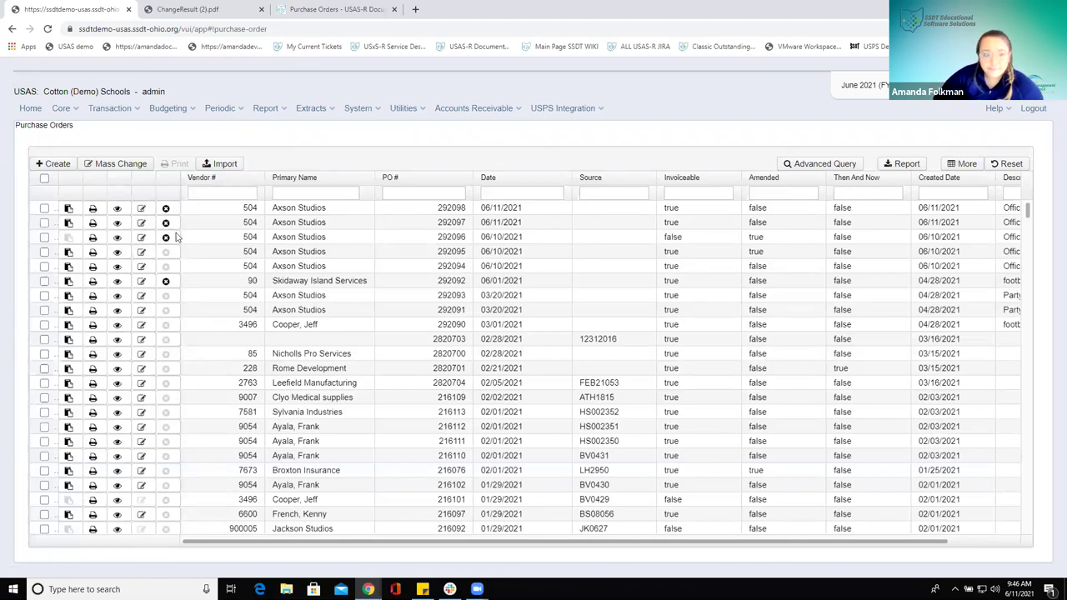
left_click(112, 266)
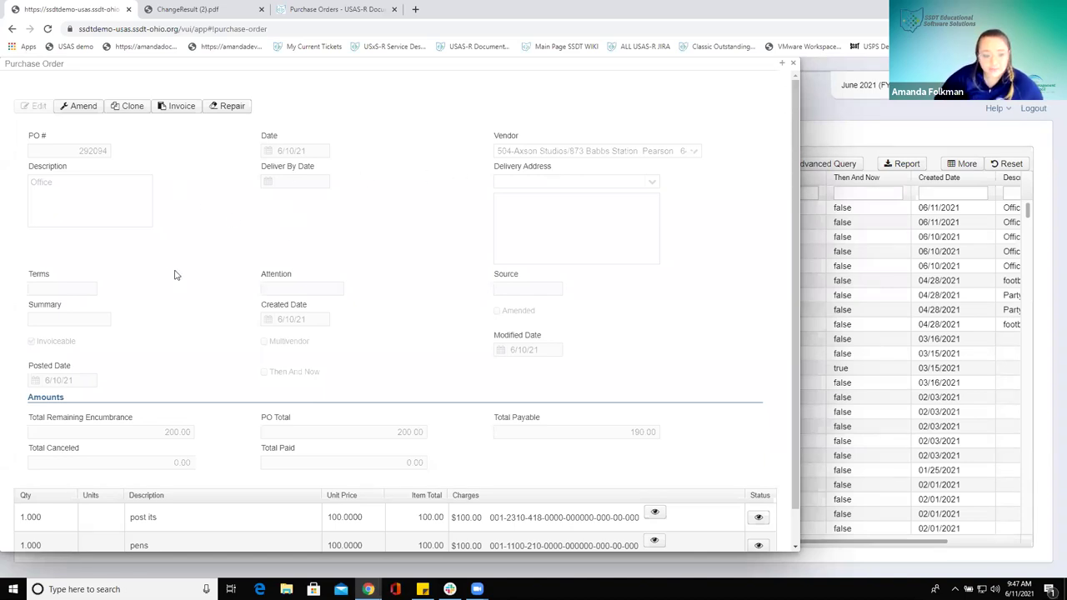
- Examine the purchase order's totals and the item detail amounts of the post its line, then close the item detail
scroll(214, 219, "down", 1)
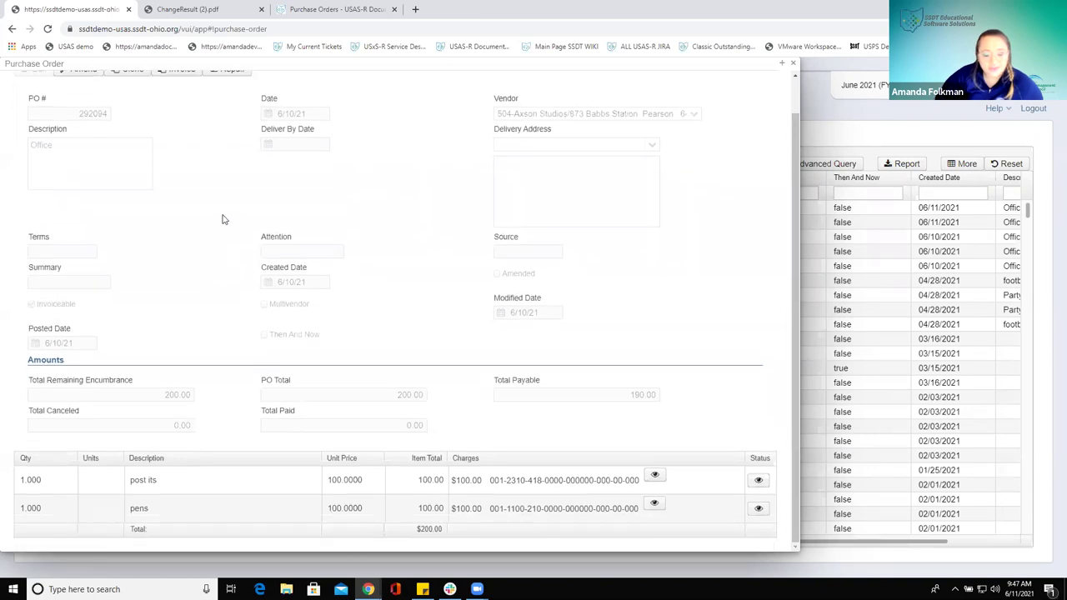
scroll(269, 240, "up", 1)
scroll(242, 250, "down", 1)
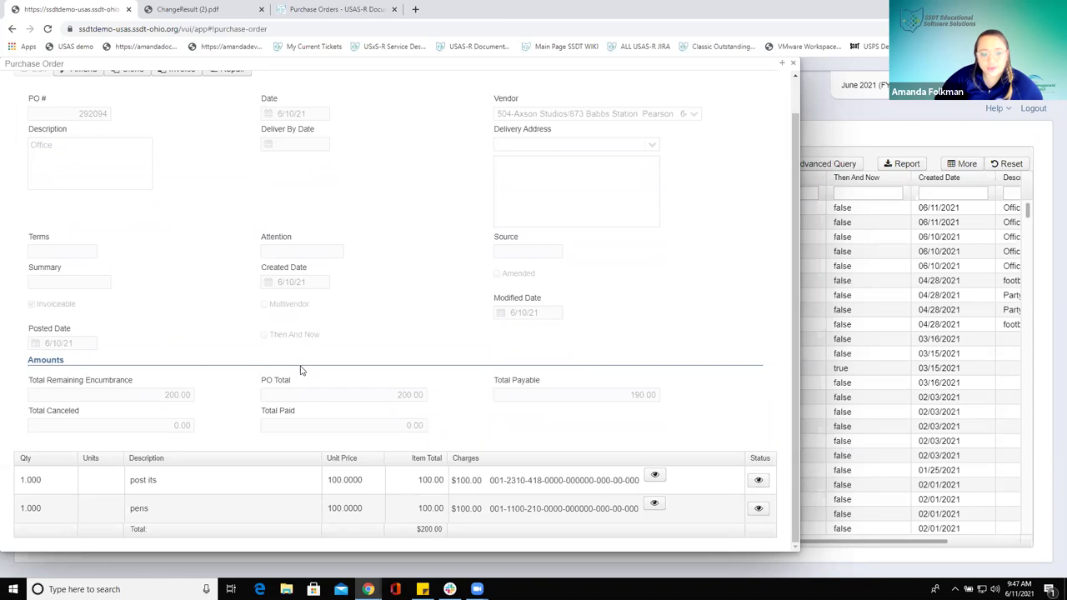
left_click(765, 486)
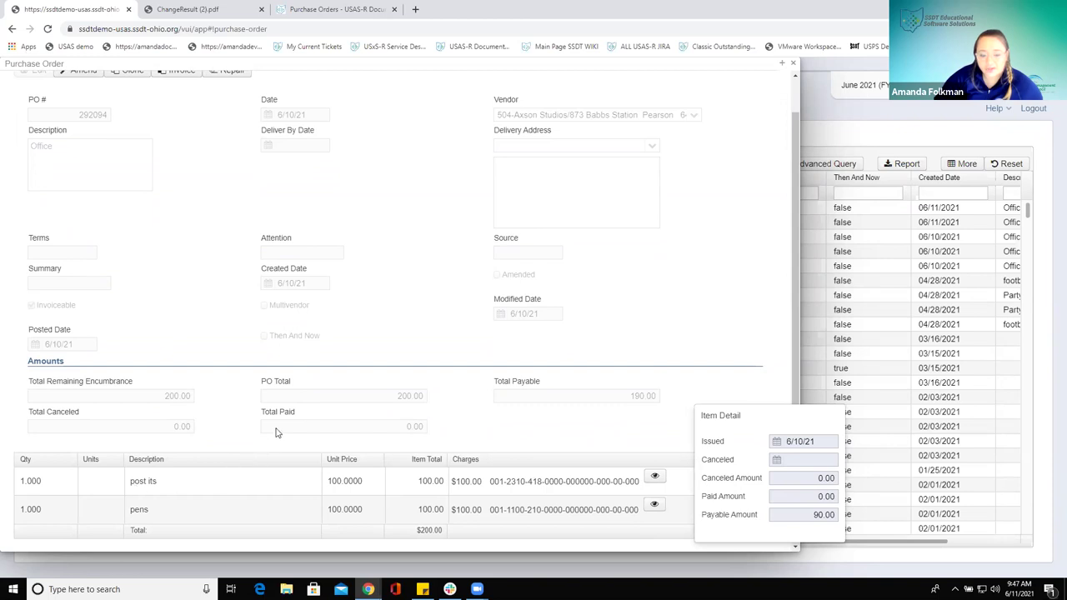
left_click(234, 444)
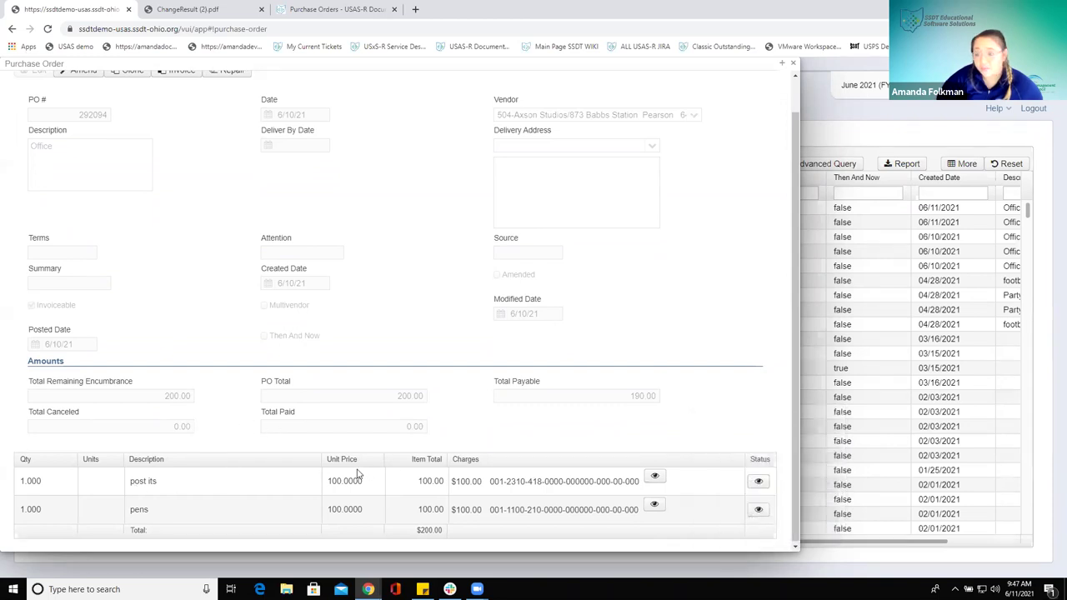
scroll(392, 410, "up", 1)
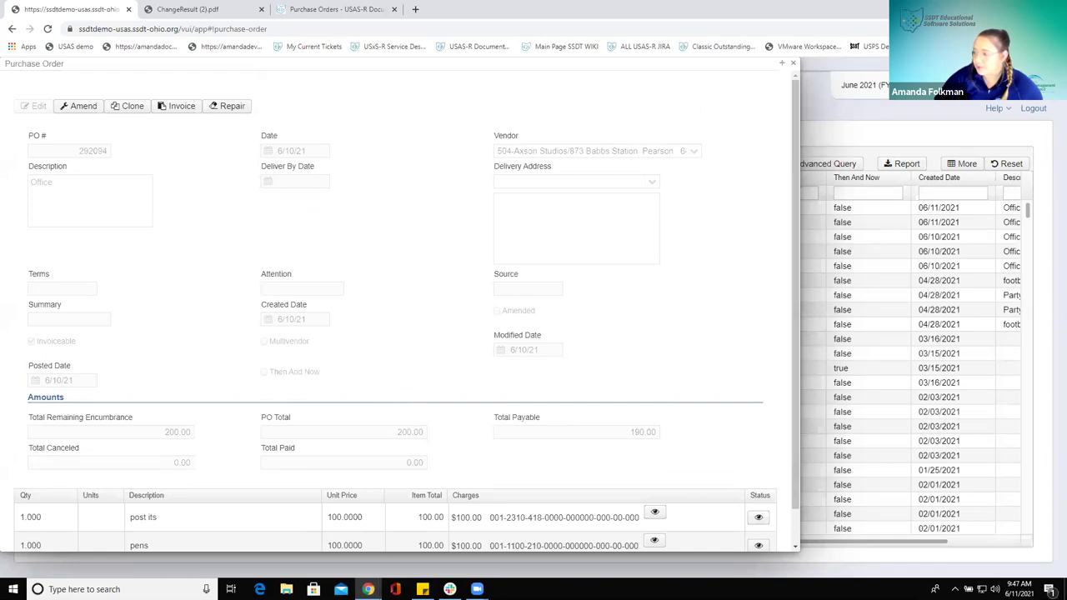
- Switch to the USAS-R Documentation wiki and open the Purchase Orders section of the Appendix's FAQ - Frequently Asked Questions page
left_click(334, 10)
left_click(93, 117)
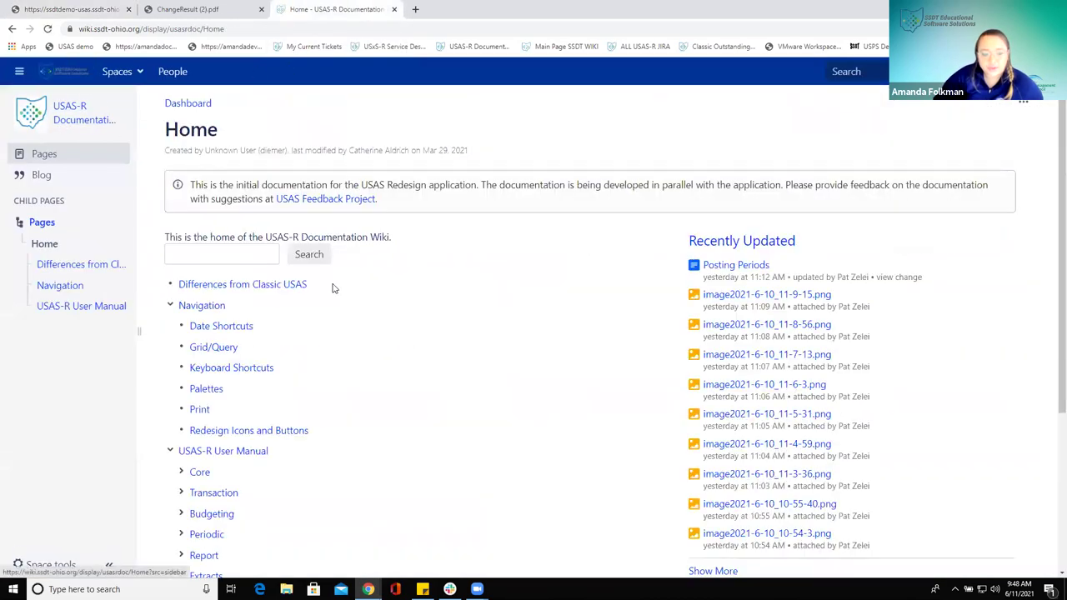
scroll(334, 286, "down", 3)
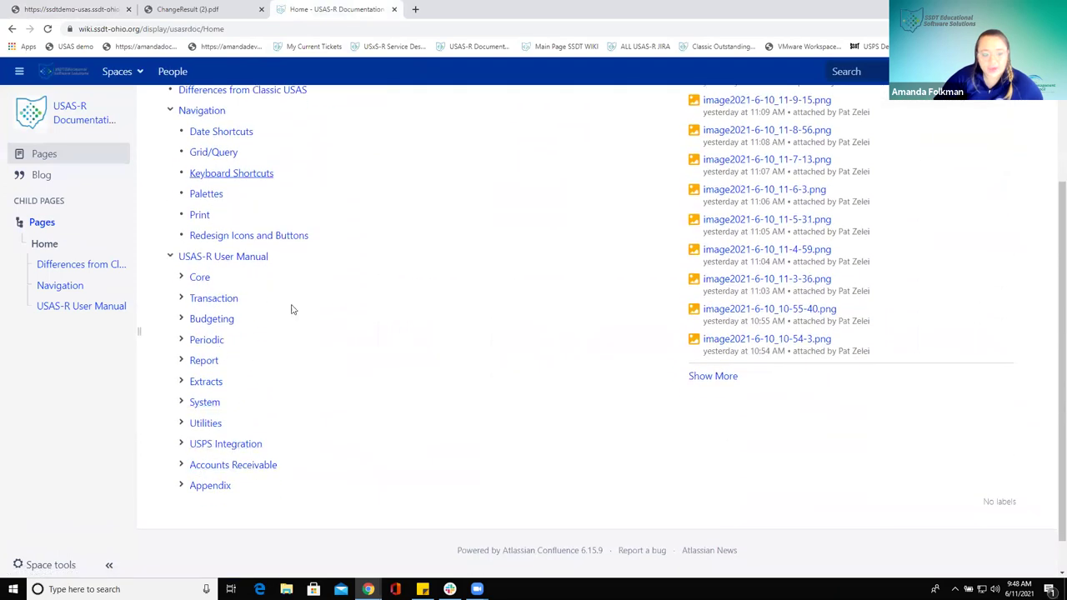
scroll(291, 308, "up", 3)
scroll(281, 359, "down", 2)
scroll(238, 442, "down", 1)
left_click(181, 486)
scroll(337, 414, "down", 3)
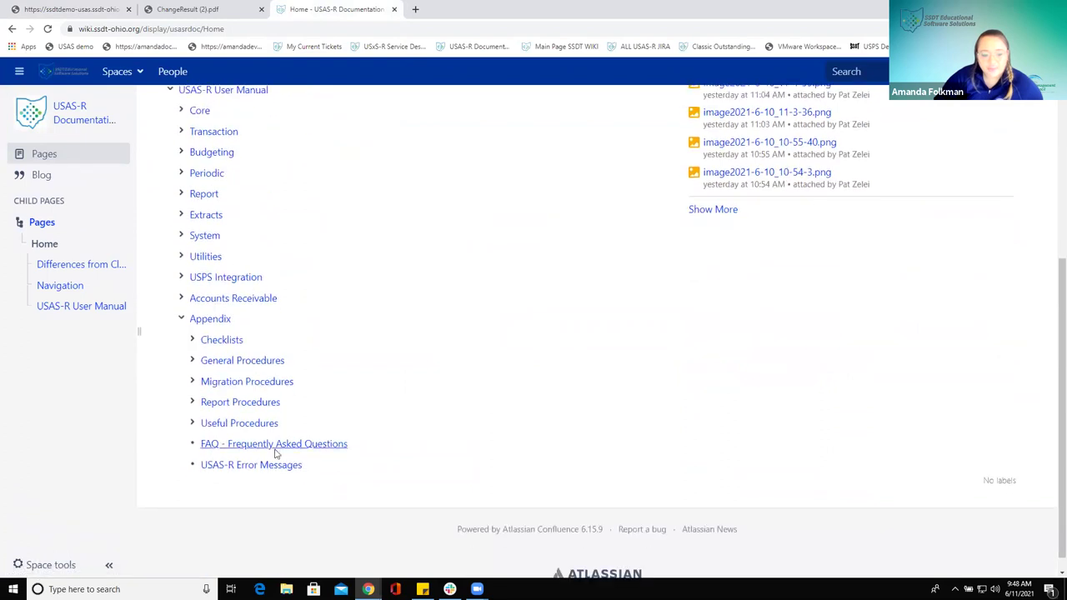
left_click(210, 445)
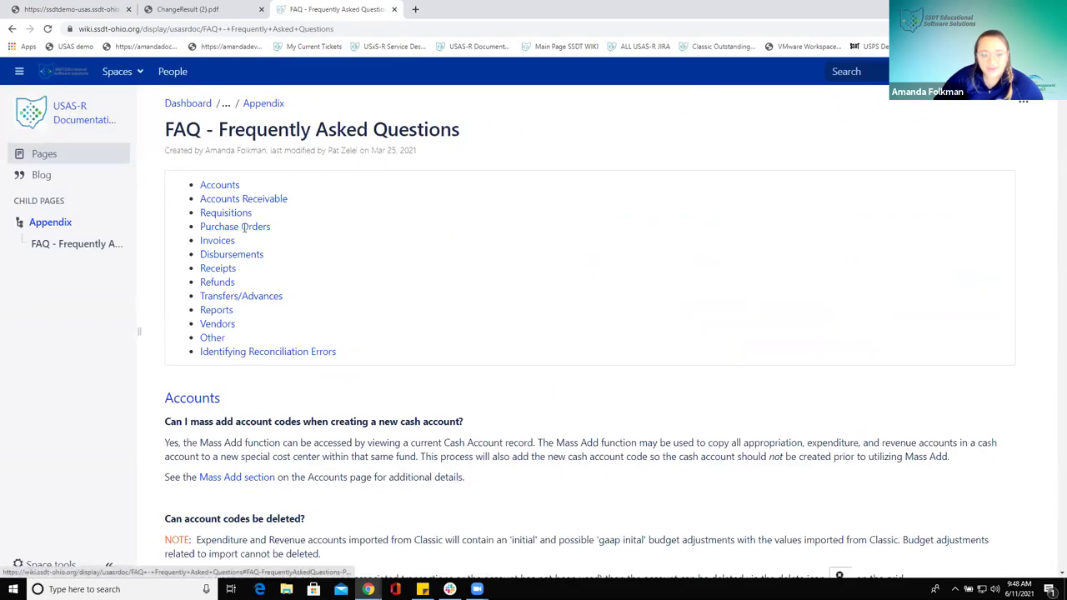
left_click(245, 233)
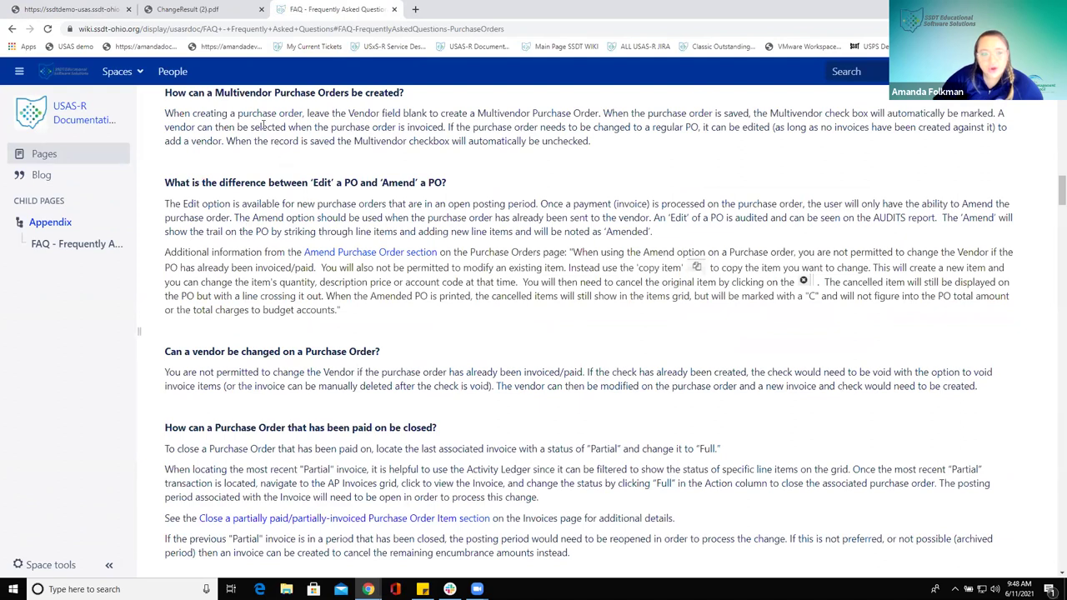
- Review the FAQ entries on editing versus amending, closing and reopening purchase orders, and return to the open purchase order in USAS
left_click_drag(180, 182, 204, 246)
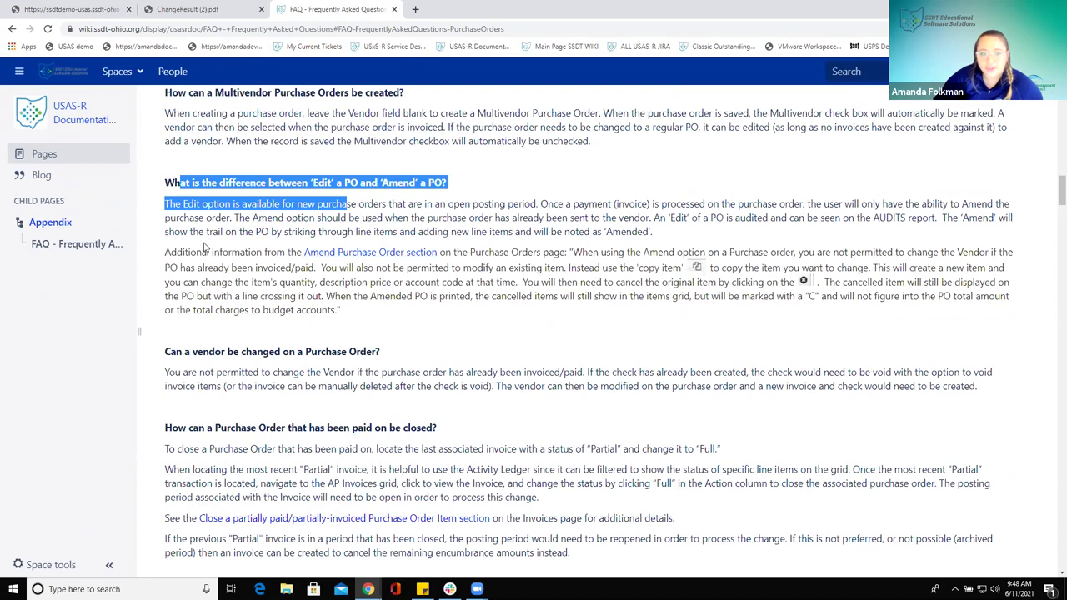
scroll(204, 246, "down", 3)
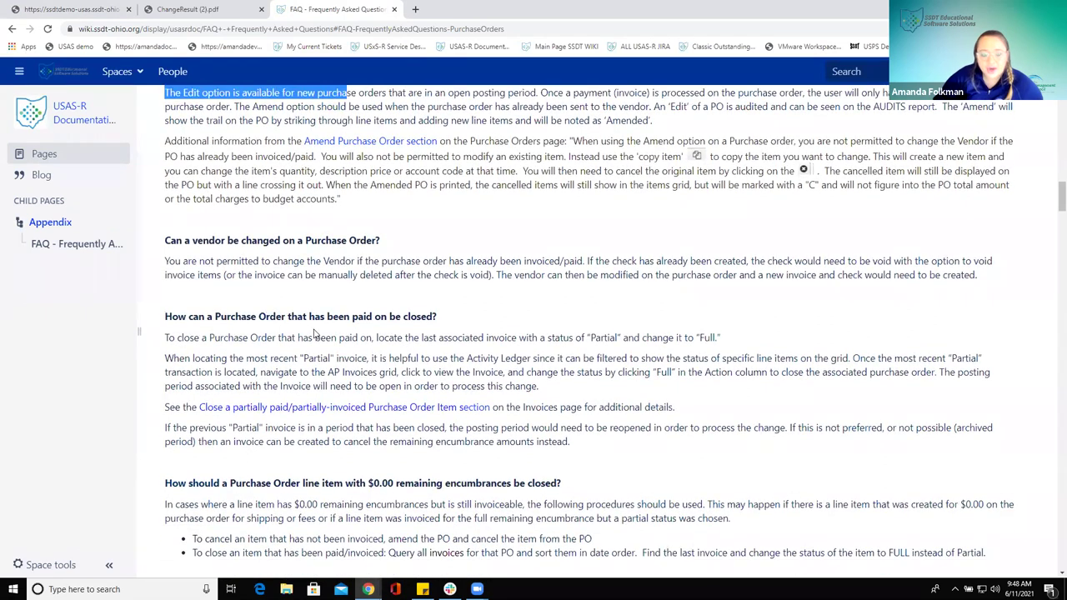
left_click_drag(214, 317, 401, 316)
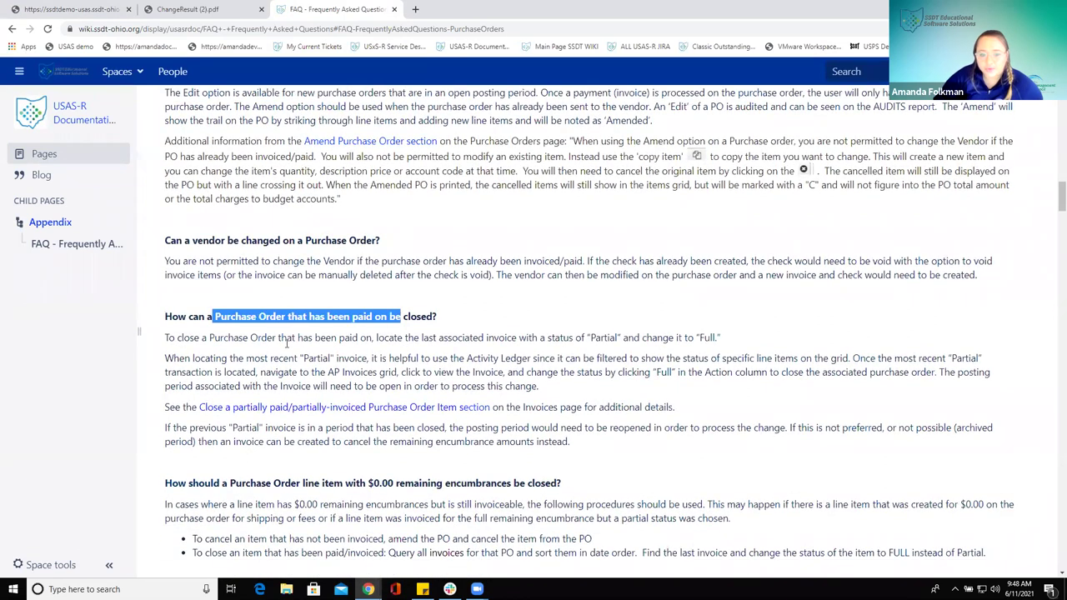
scroll(238, 357, "down", 3)
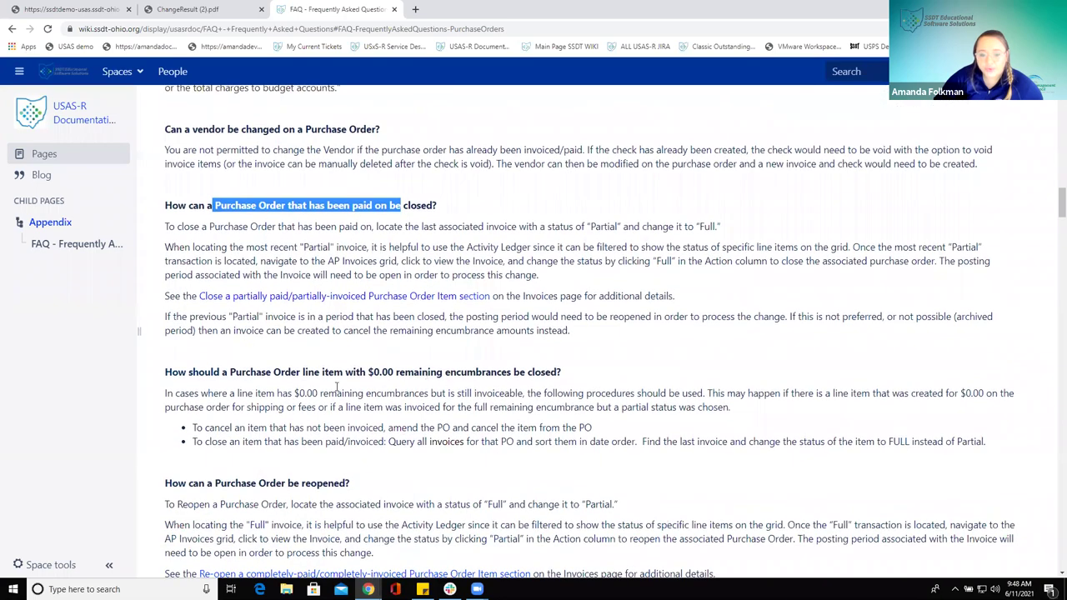
scroll(337, 389, "down", 1)
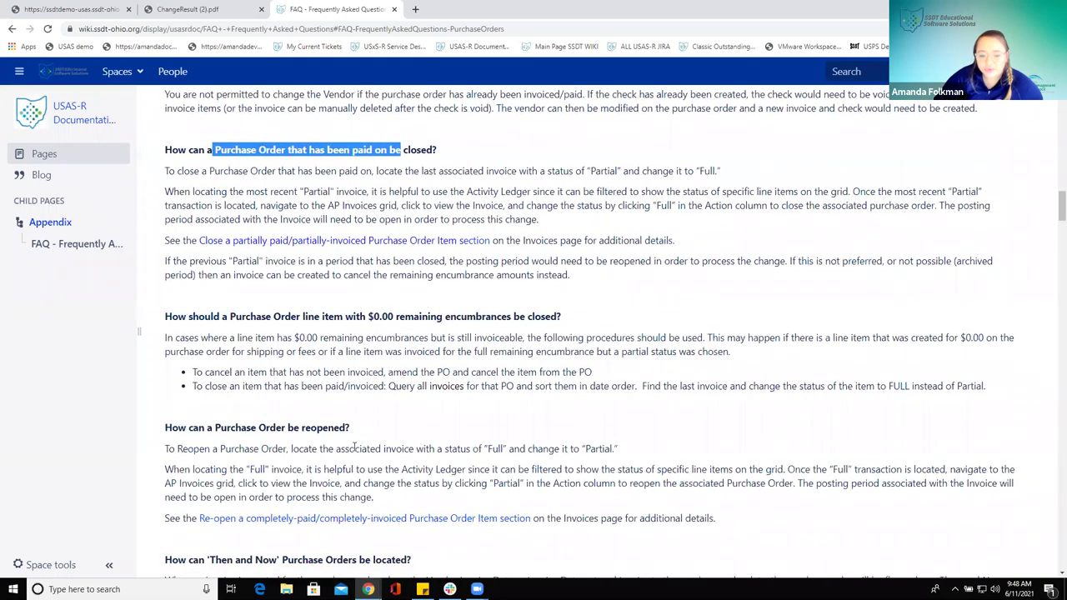
scroll(355, 448, "down", 2)
scroll(342, 383, "up", 5)
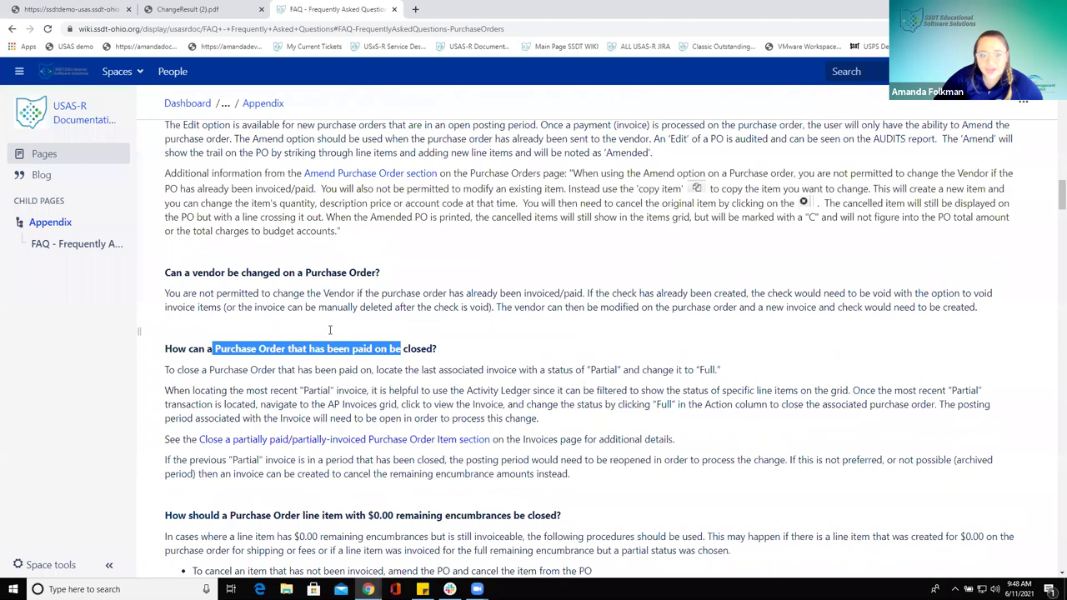
left_click(329, 330)
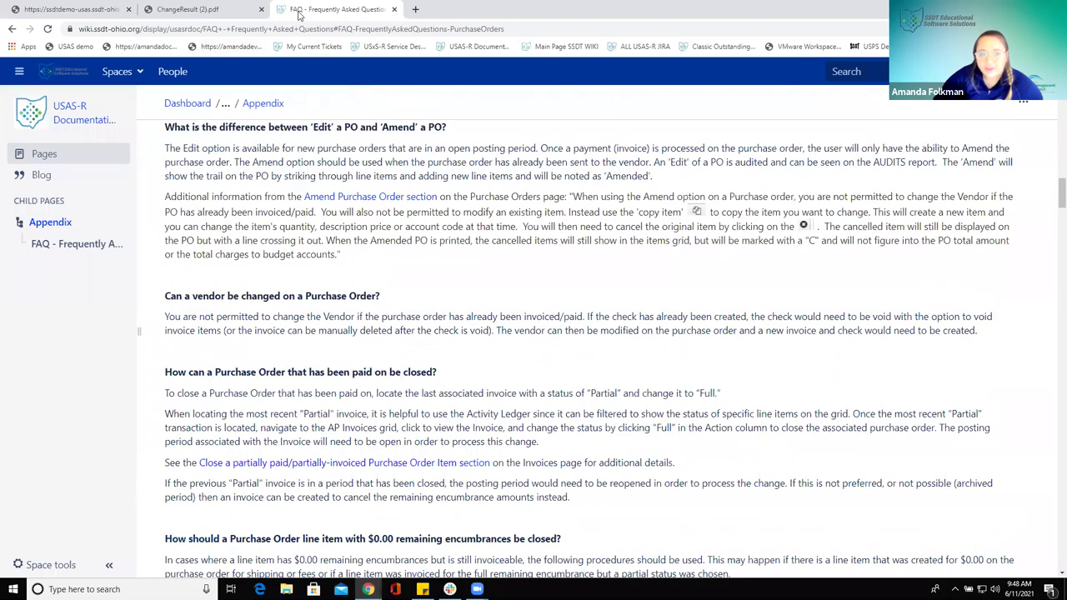
left_click(72, 9)
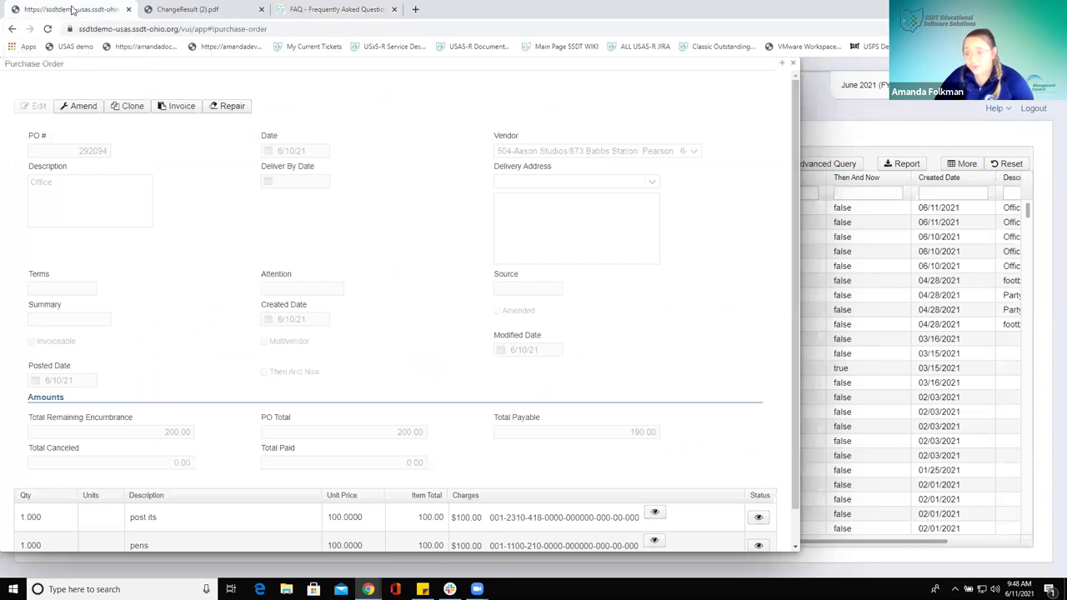